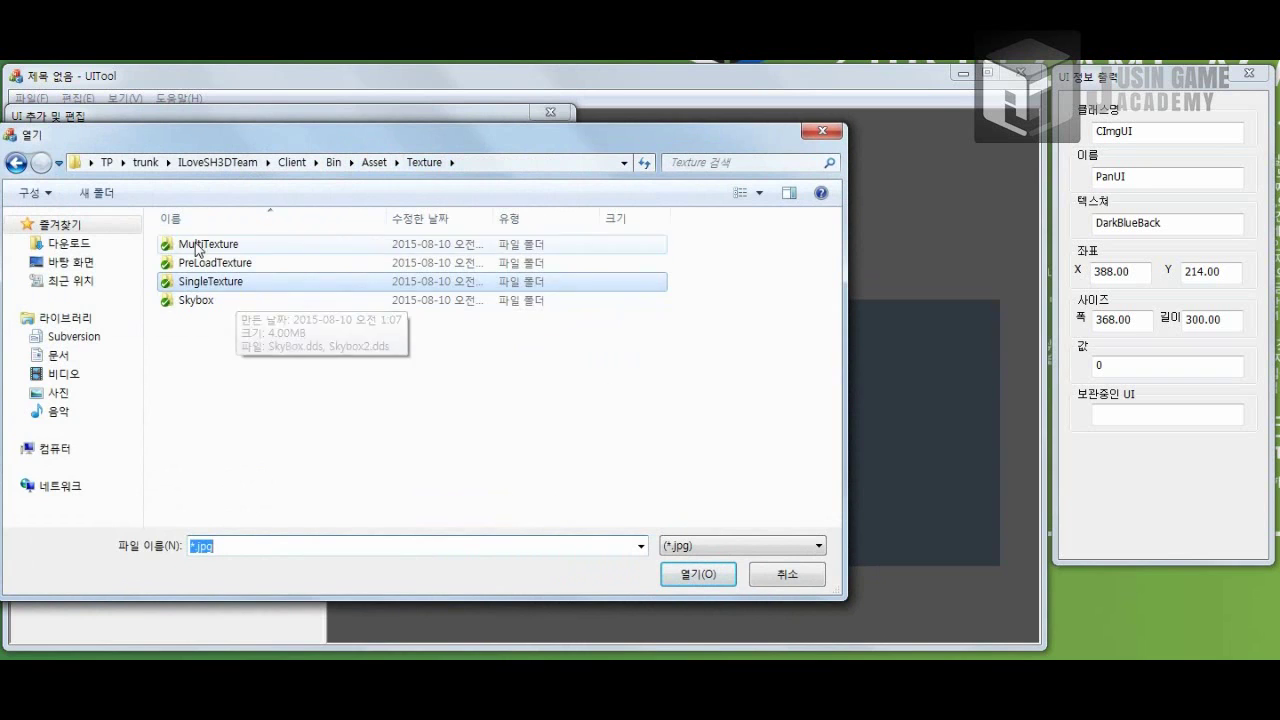
Step: Load BlueButton0.png, BlueButton1.png and BlueButton2.png from the MultiTexture UI BlueButton folder as the button's images
double_click(243, 244)
double_click(243, 262)
double_click(249, 246)
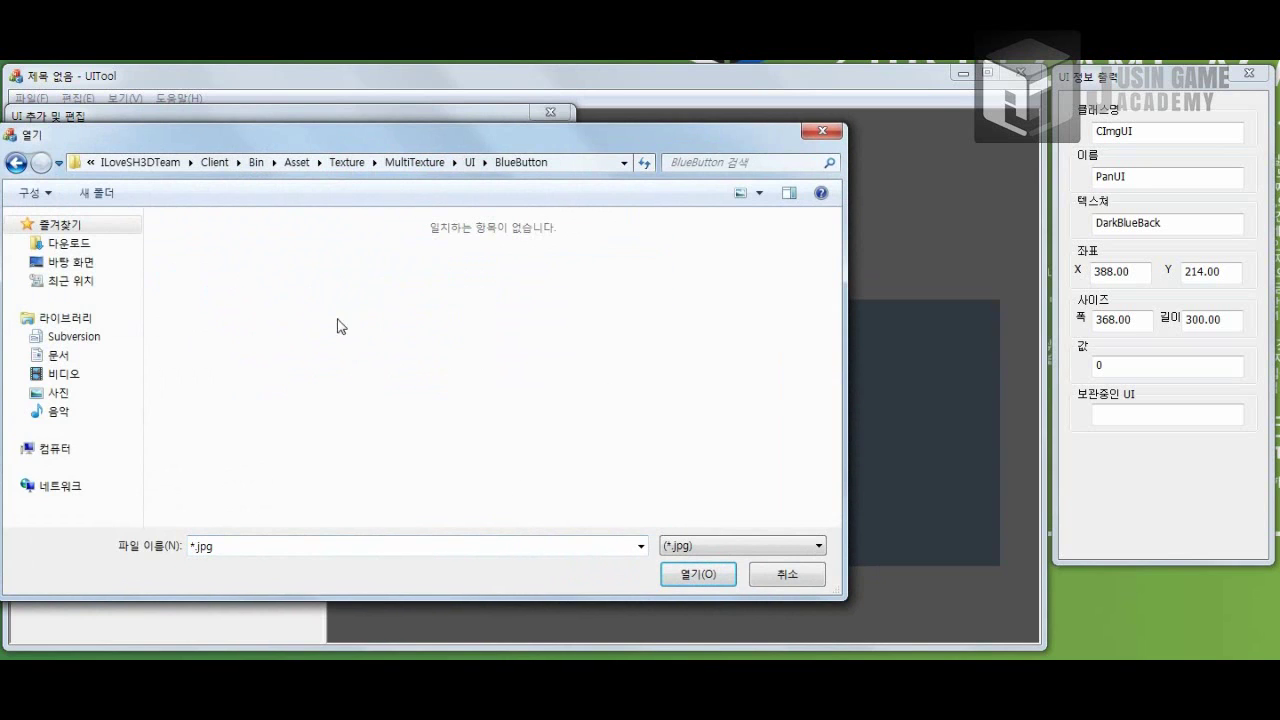
left_click(670, 546)
left_click(672, 573)
left_click_drag(403, 349, 160, 228)
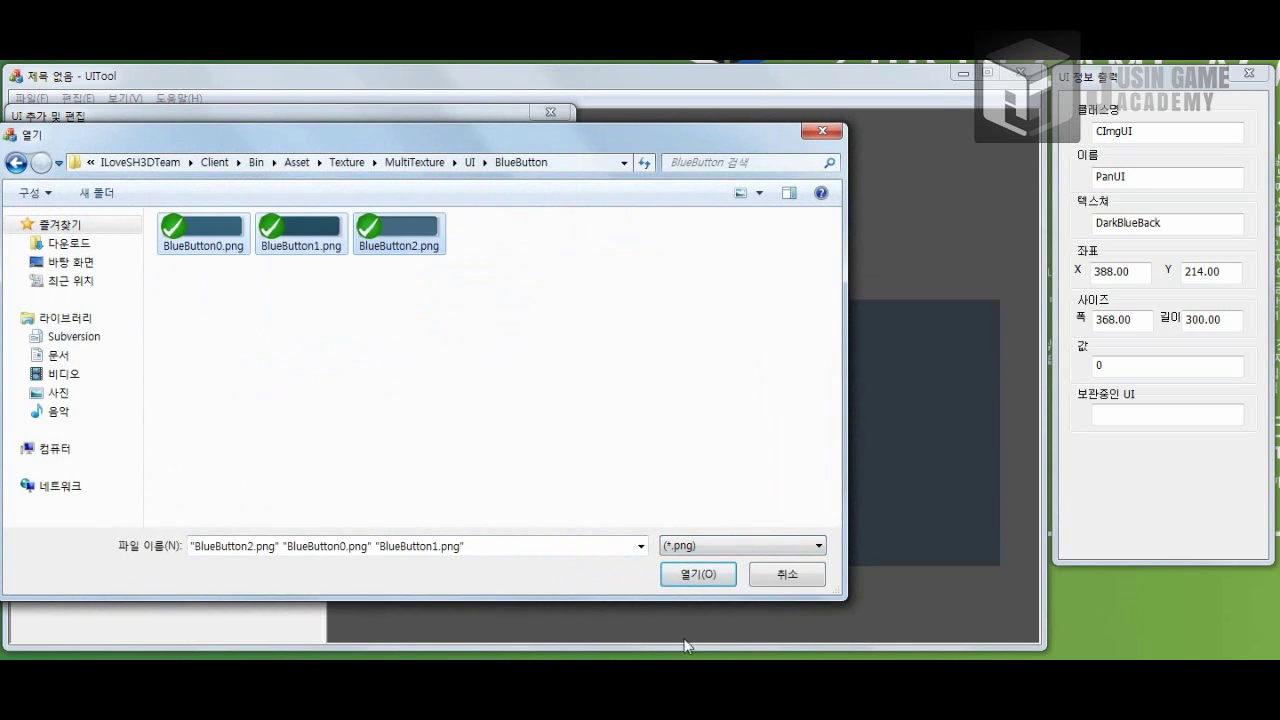
left_click(700, 578)
Step: Add the ButtonUI button as a child of PanUI and close the add-UI dialog
left_click_drag(434, 122, 466, 316)
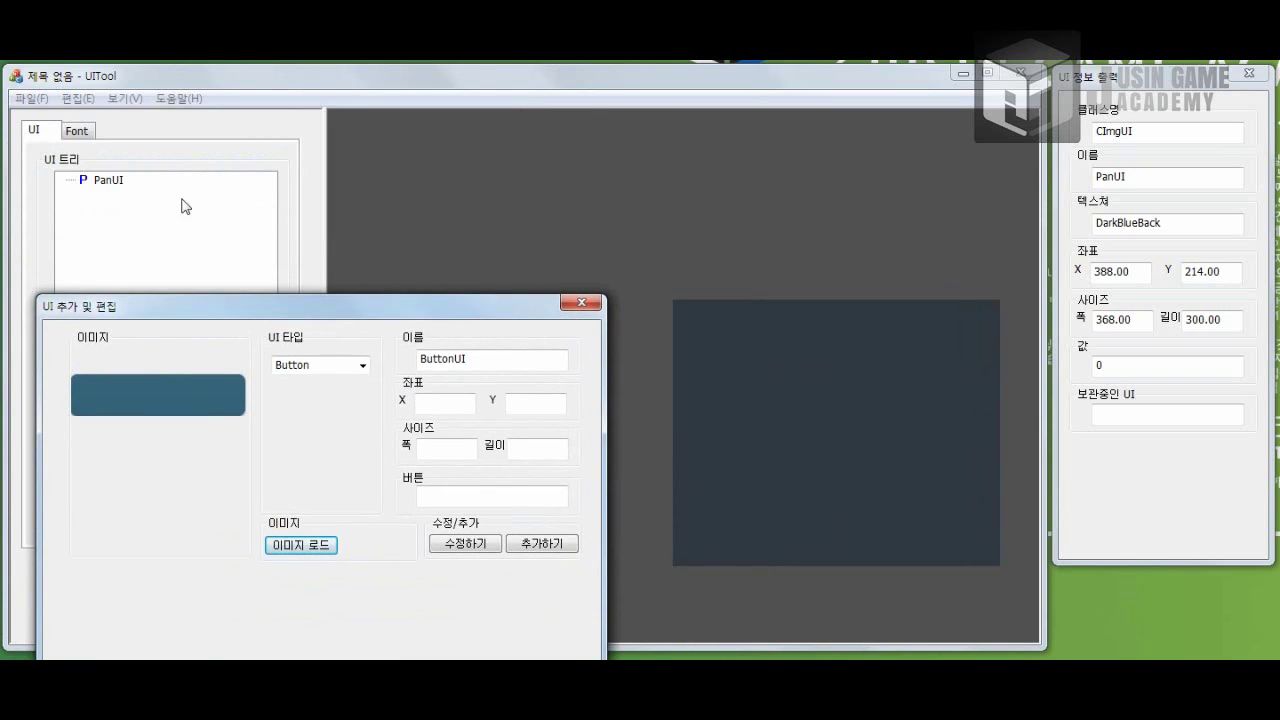
left_click(545, 547)
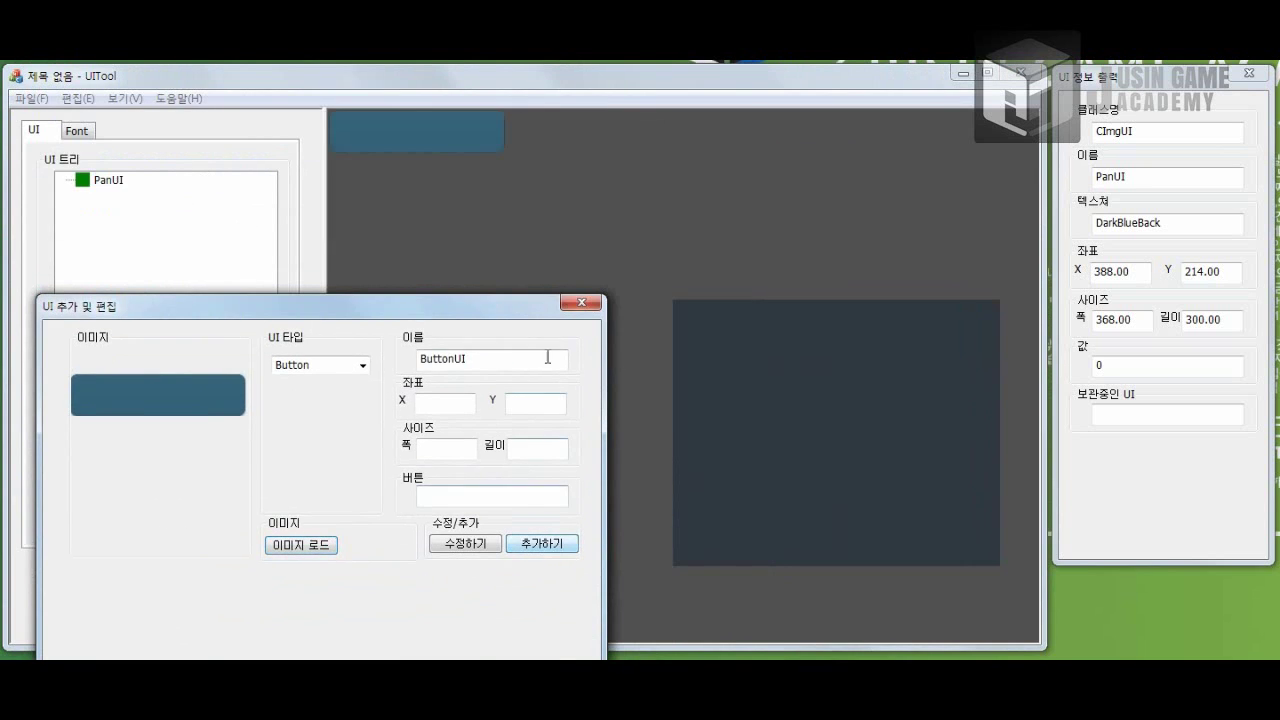
left_click(581, 303)
Step: Place the button on the panel at about X 436, Y 246, and move PanUI to about X 222, Y 109
left_click(477, 150)
left_click_drag(477, 150, 863, 367)
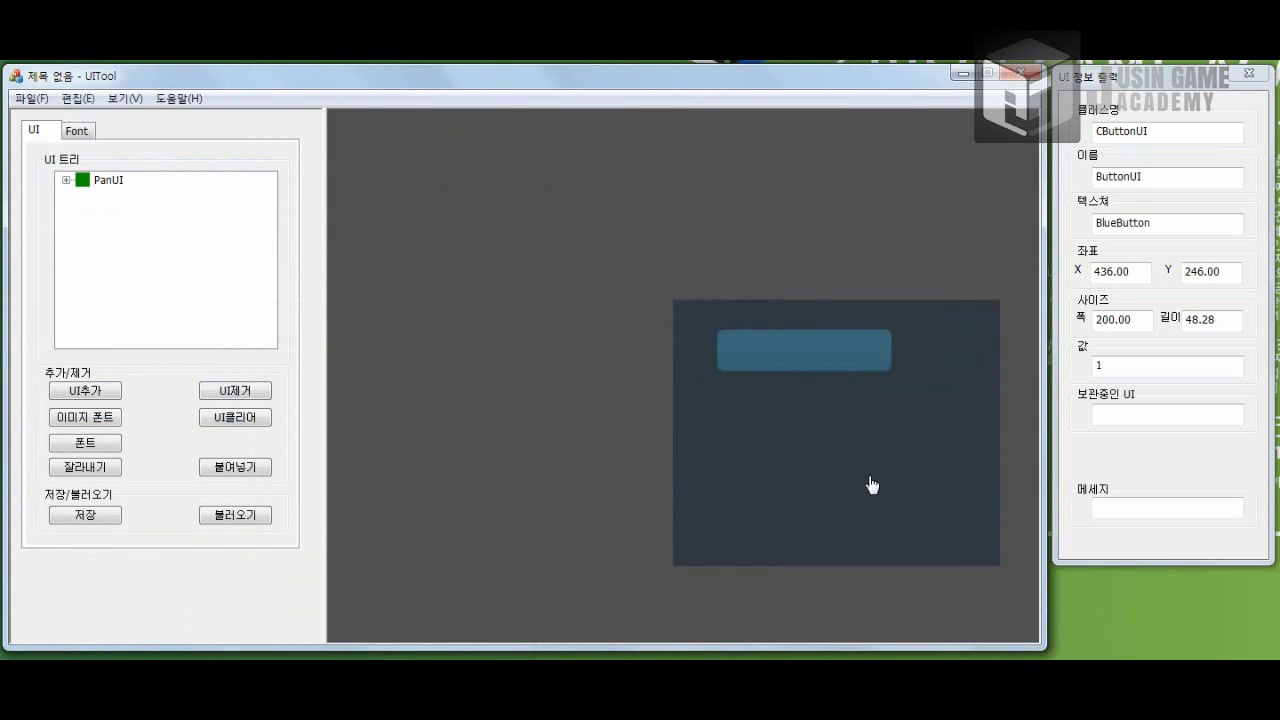
left_click_drag(871, 486, 724, 402)
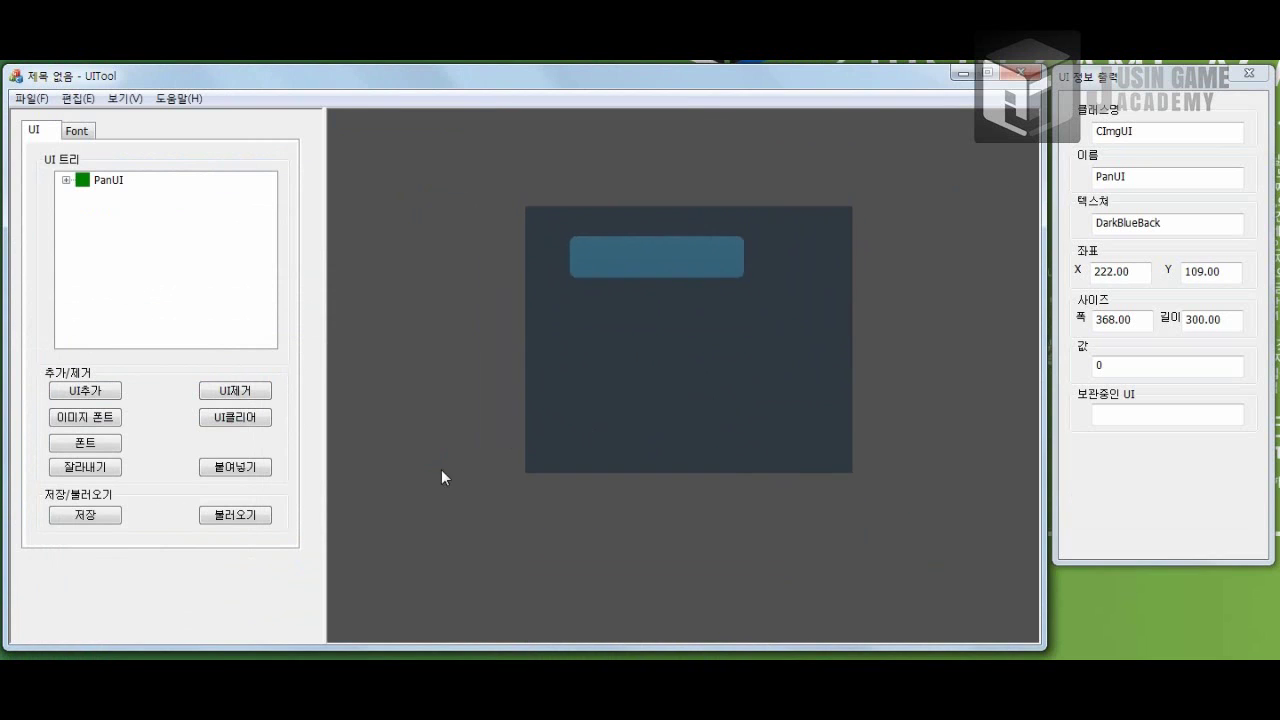
Step: Check the hierarchy under PanUI and clear all UI elements from the canvas
double_click(76, 183)
double_click(76, 183)
double_click(75, 182)
double_click(75, 183)
left_click(252, 425)
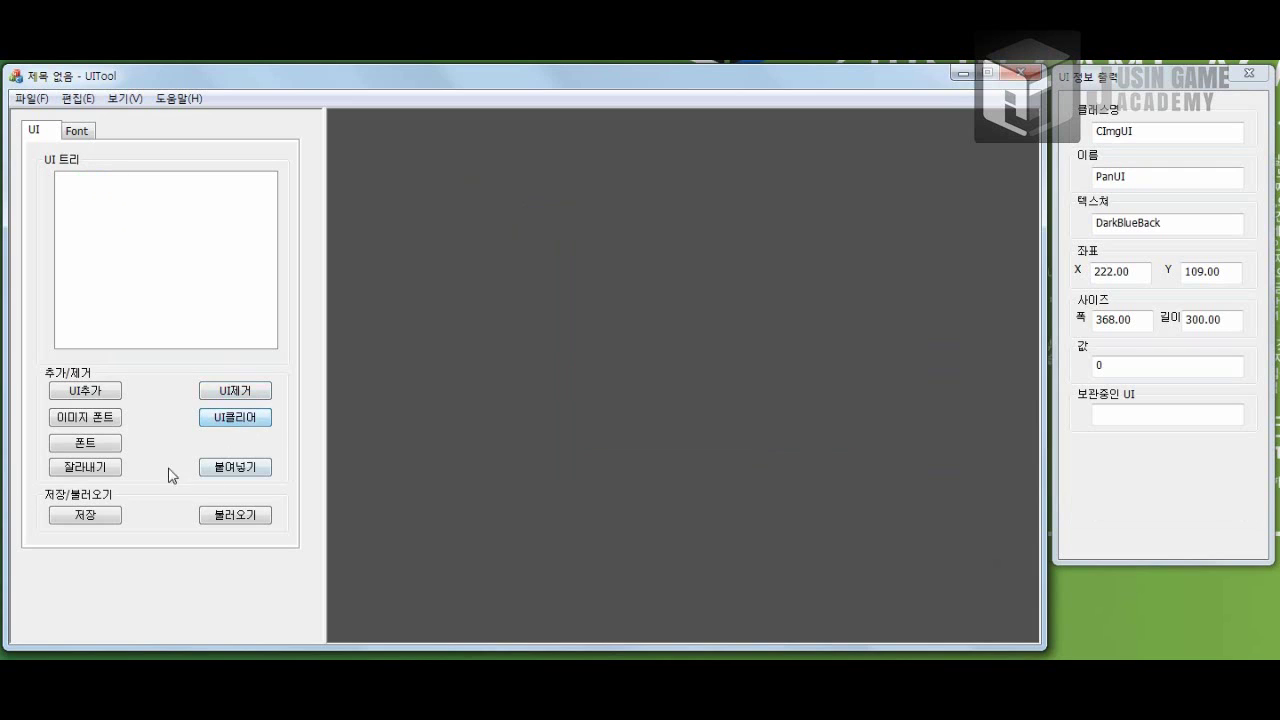
Step: Set up a new UI element of type CheckBox named CheckUI
left_click(116, 388)
left_click_drag(398, 320, 615, 147)
left_click(579, 192)
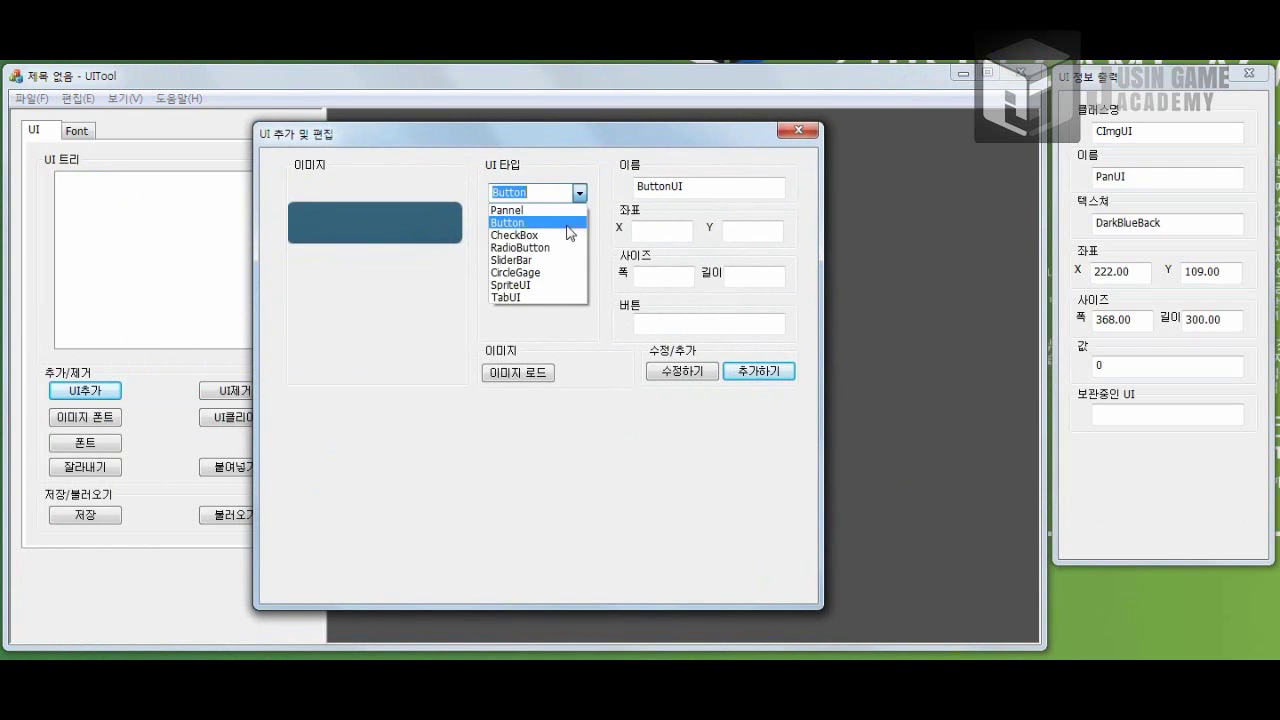
left_click(560, 234)
left_click_drag(670, 190, 637, 190)
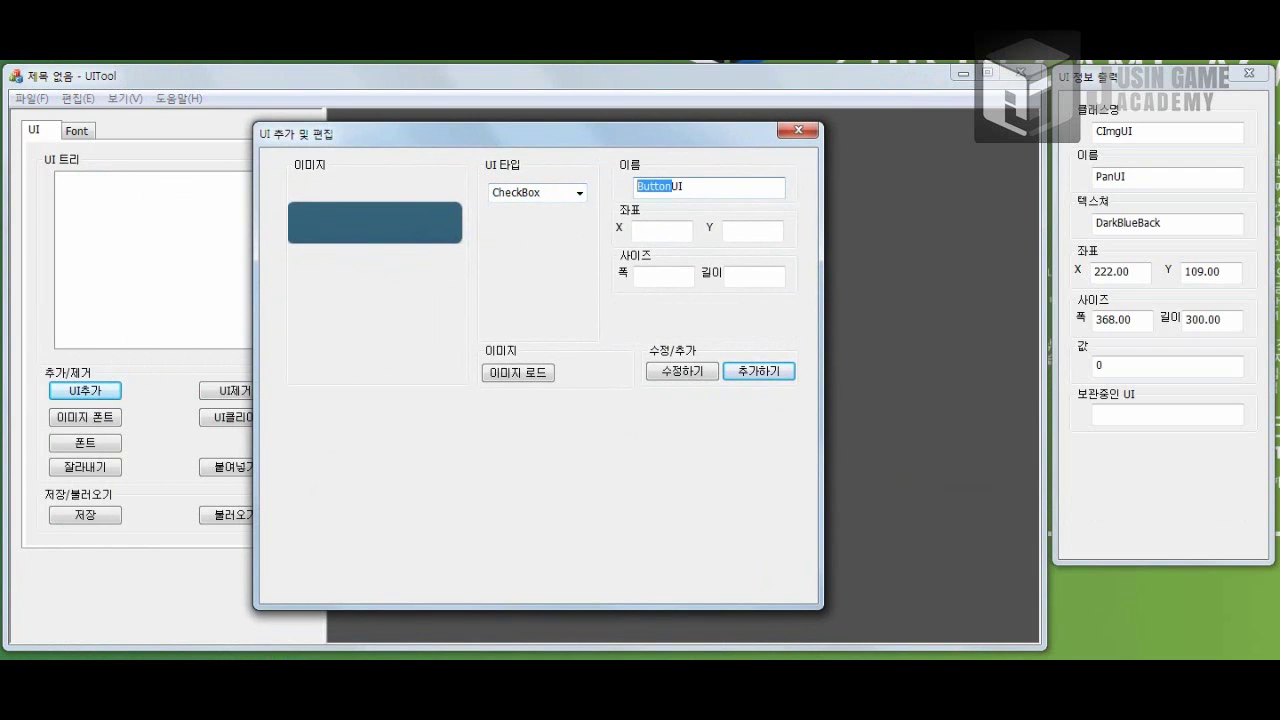
type("CheckUI")
Step: Load all PNG images from the BlueCheck folder and add the CheckUI check box to the canvas
left_click(547, 370)
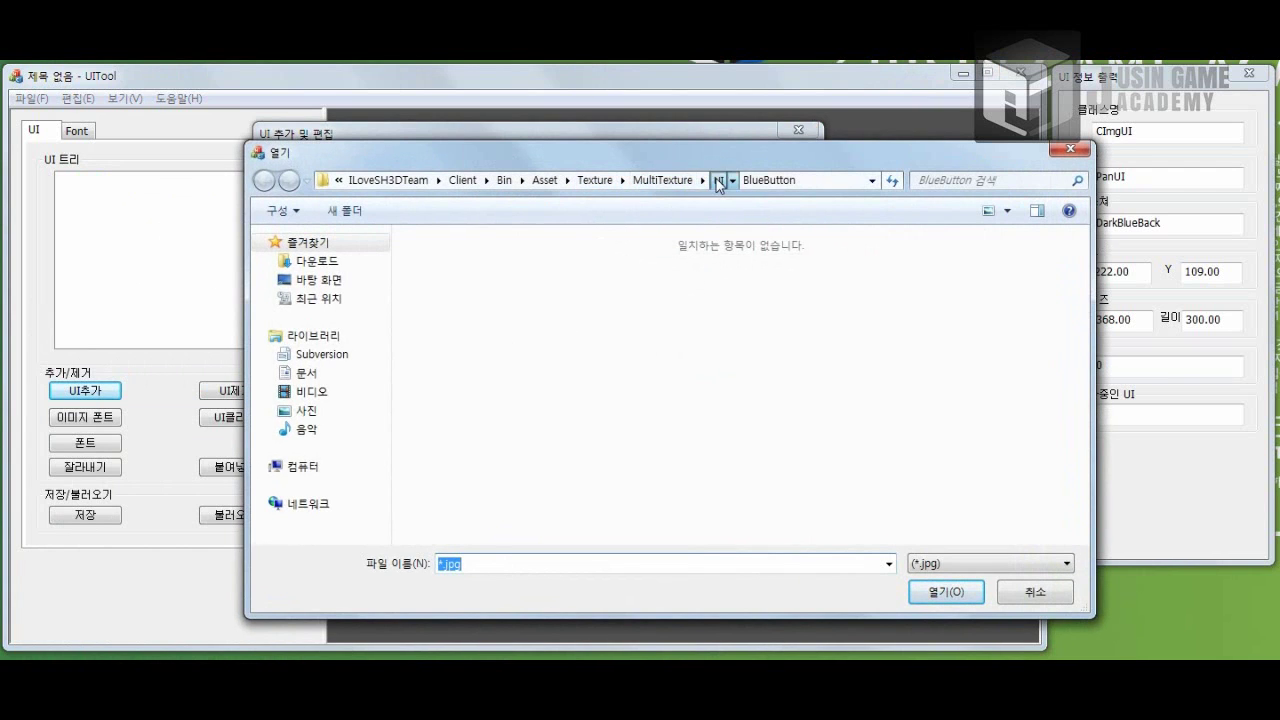
left_click(733, 180)
left_click(500, 277)
left_click(925, 564)
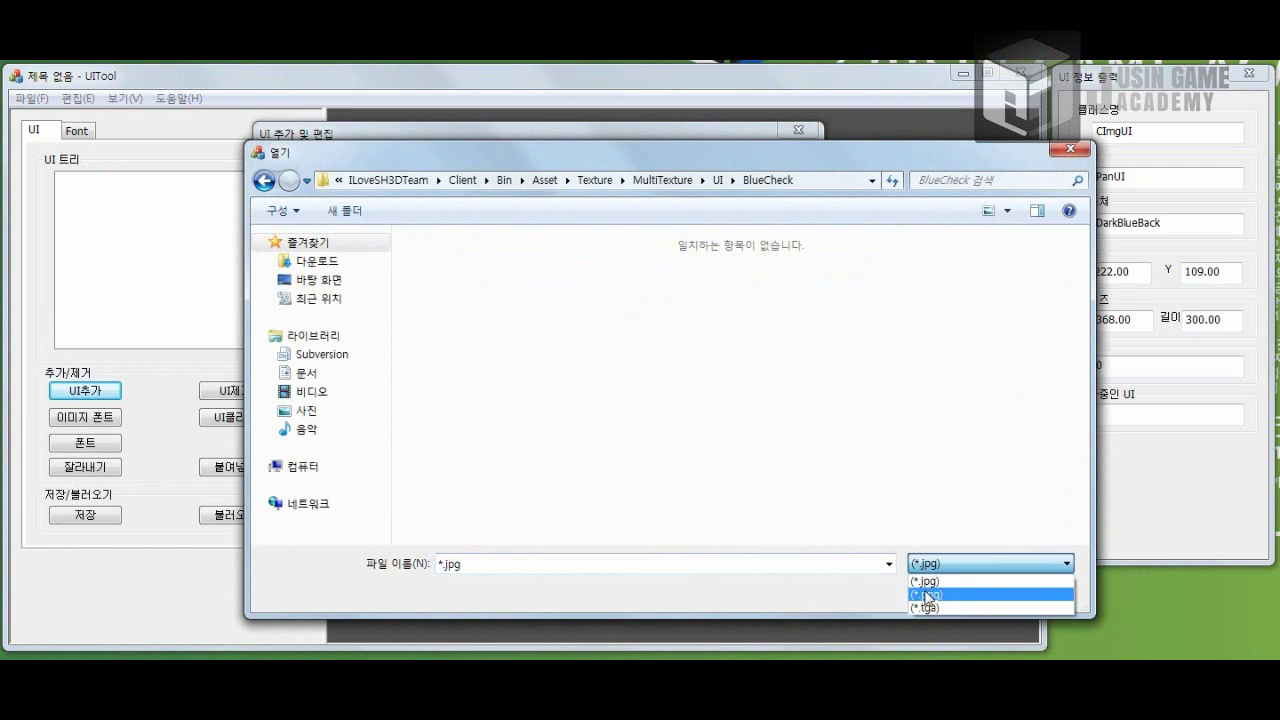
left_click(925, 592)
left_click_drag(694, 400, 408, 218)
left_click(945, 591)
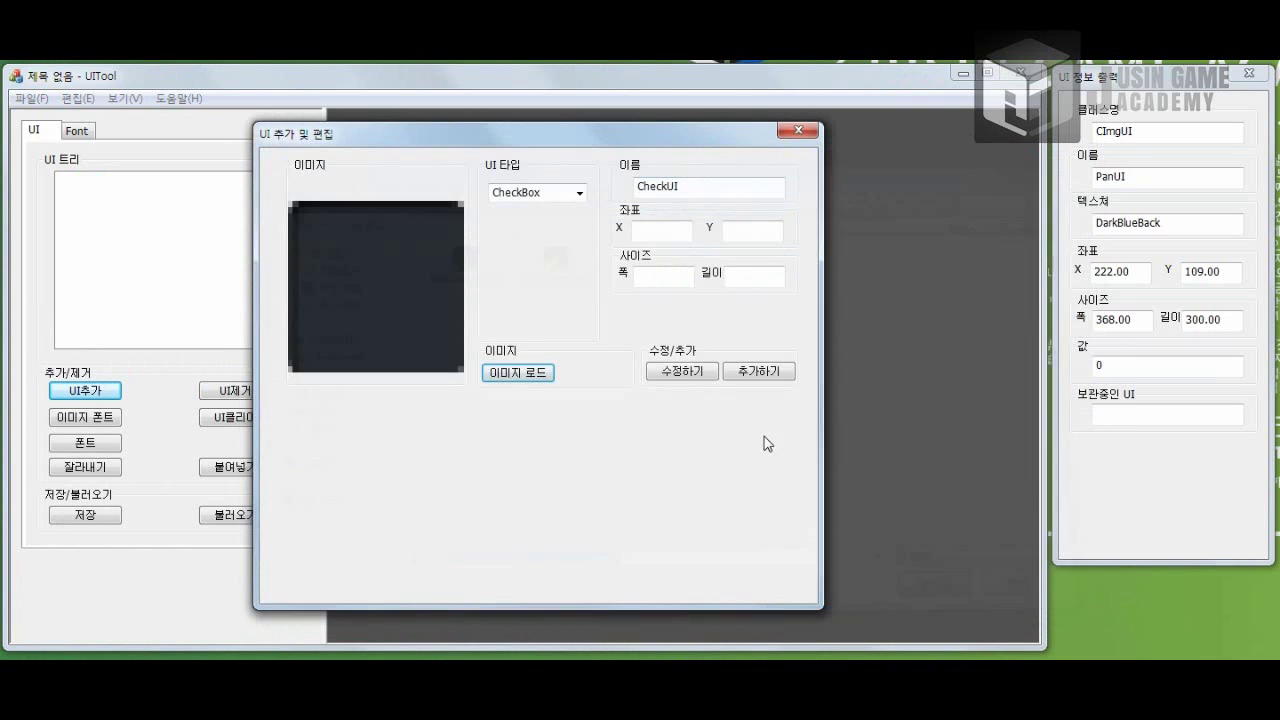
left_click(758, 371)
left_click(797, 132)
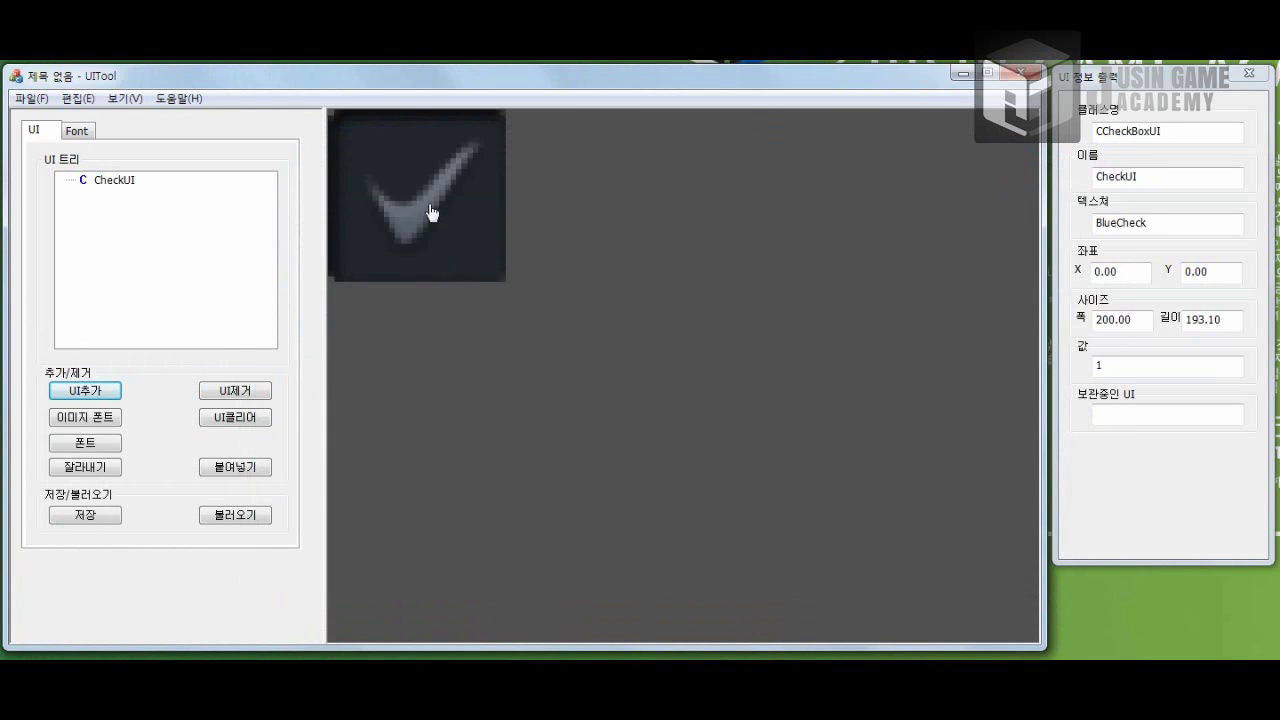
Step: Clear all UI elements and add a RadioButton named R0 using the same check images
left_click(235, 417)
left_click(104, 393)
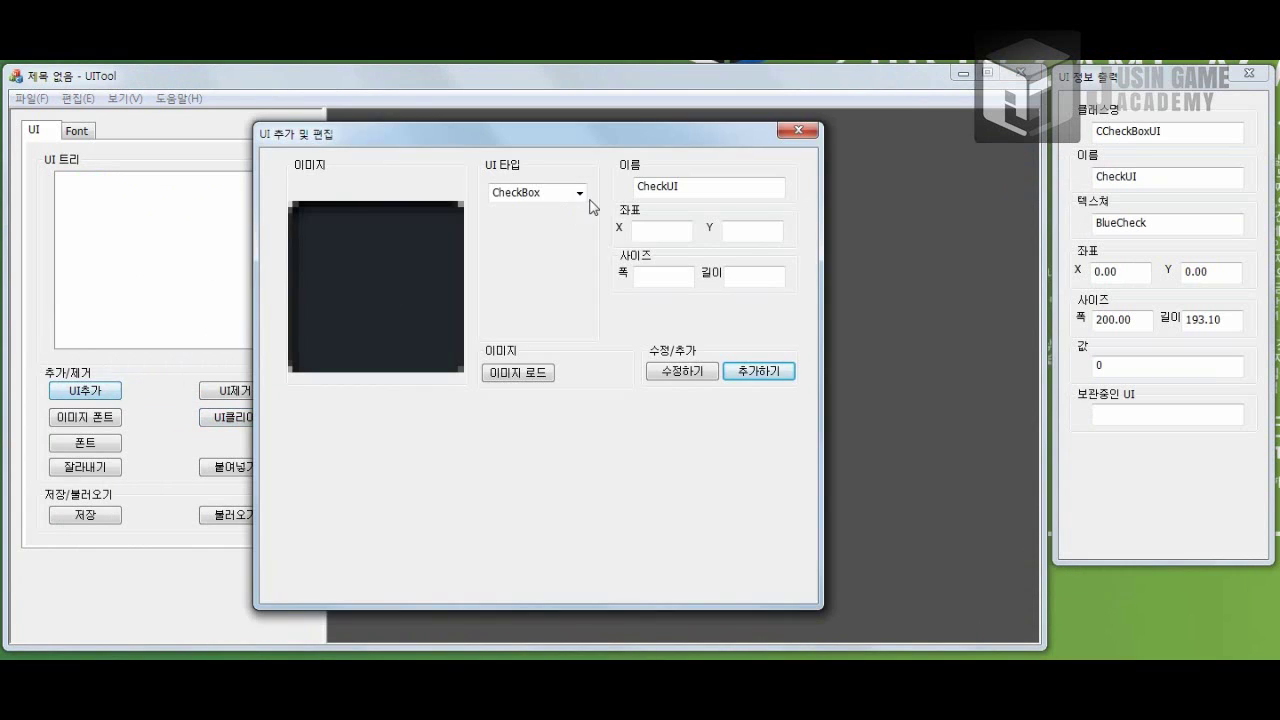
left_click(580, 193)
left_click(541, 249)
double_click(697, 190)
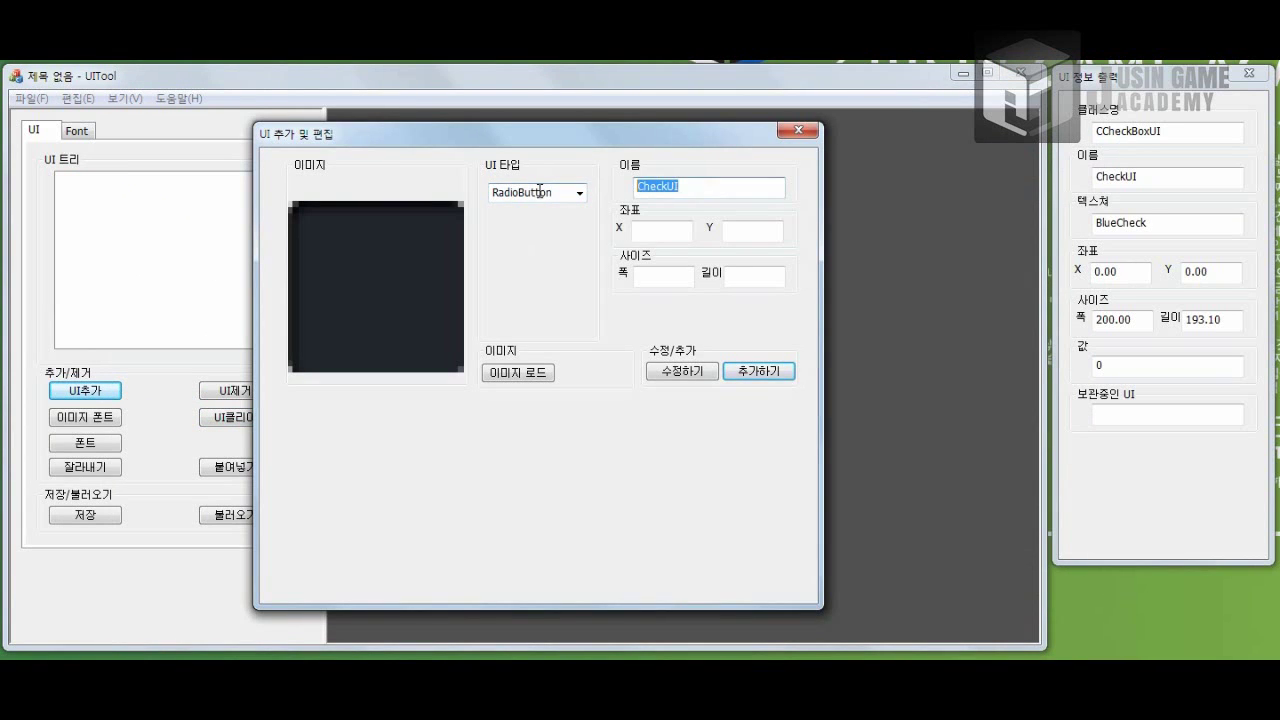
type("R0")
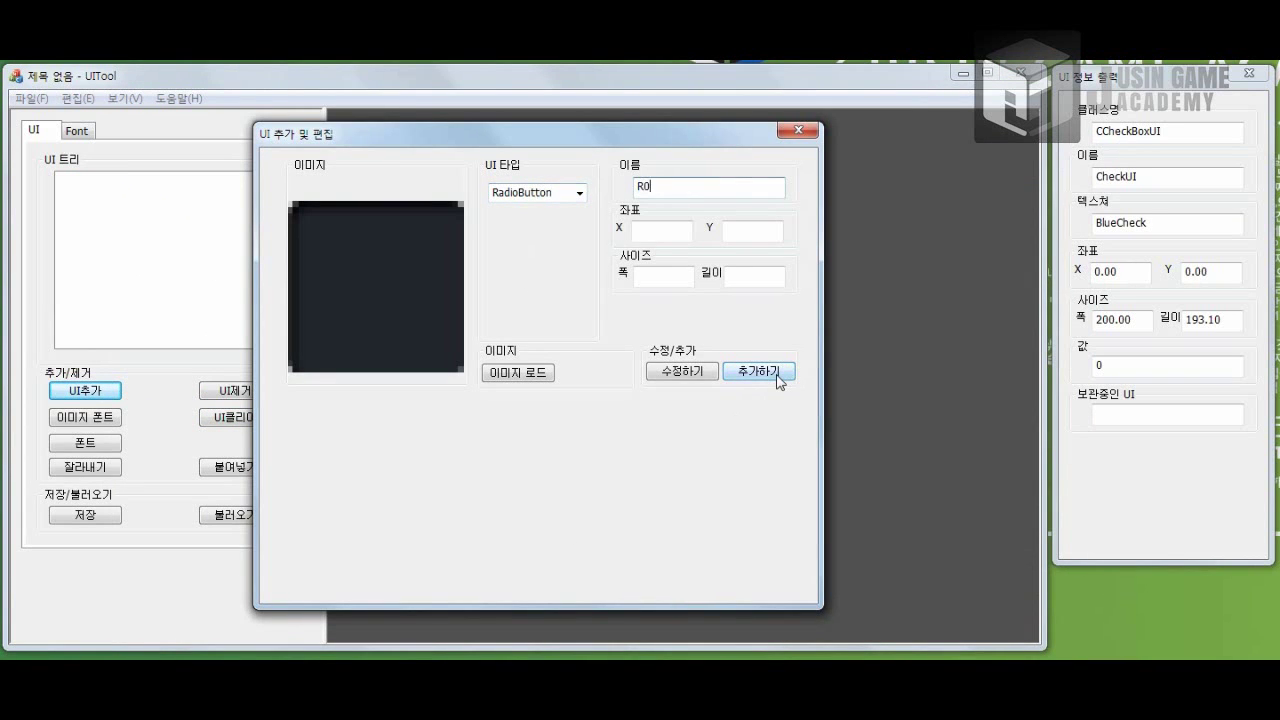
left_click(778, 372)
Step: Add a second radio button named R1 under R0 at X 210, Y 0
left_click_drag(716, 135, 790, 187)
left_click(87, 186)
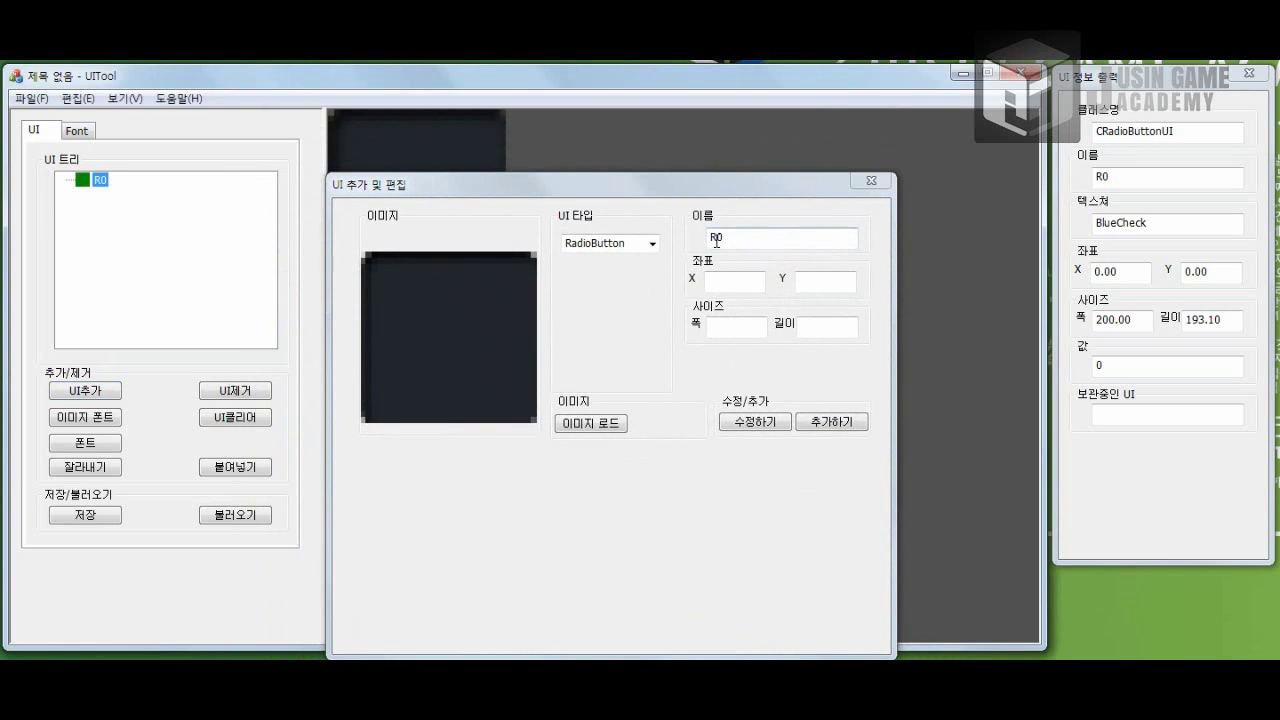
left_click_drag(716, 241, 740, 240)
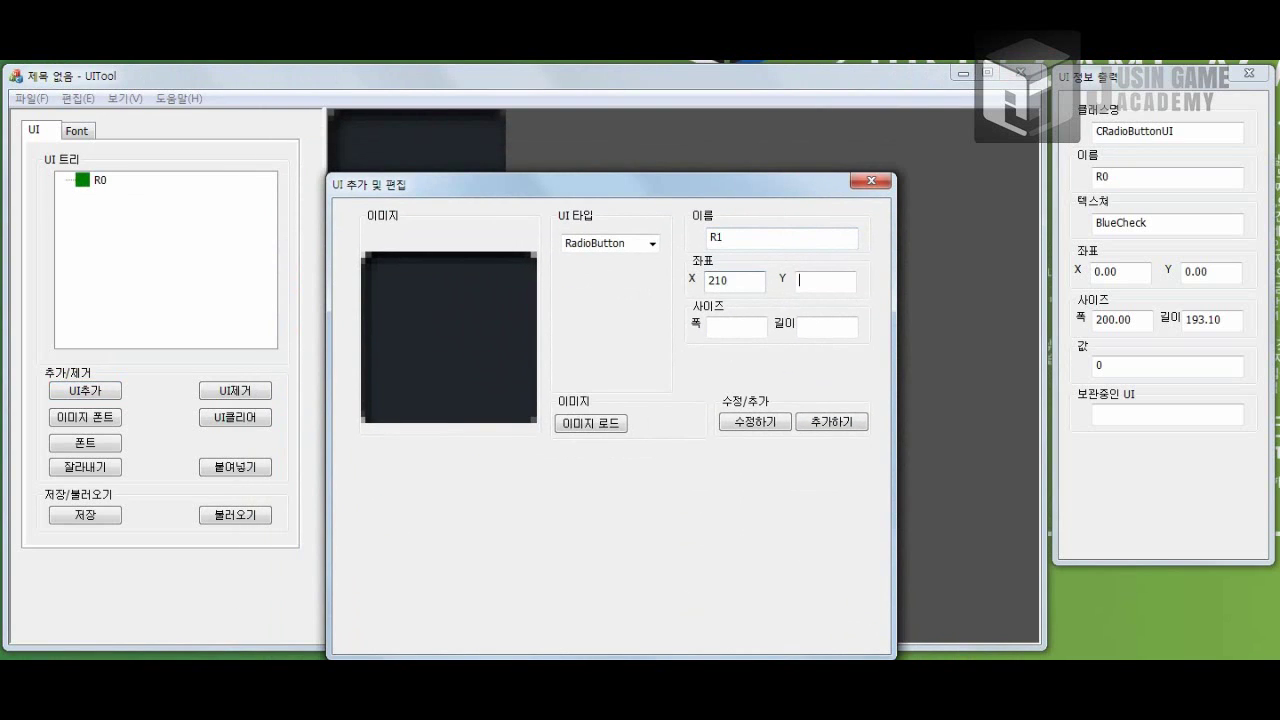
left_click(842, 428)
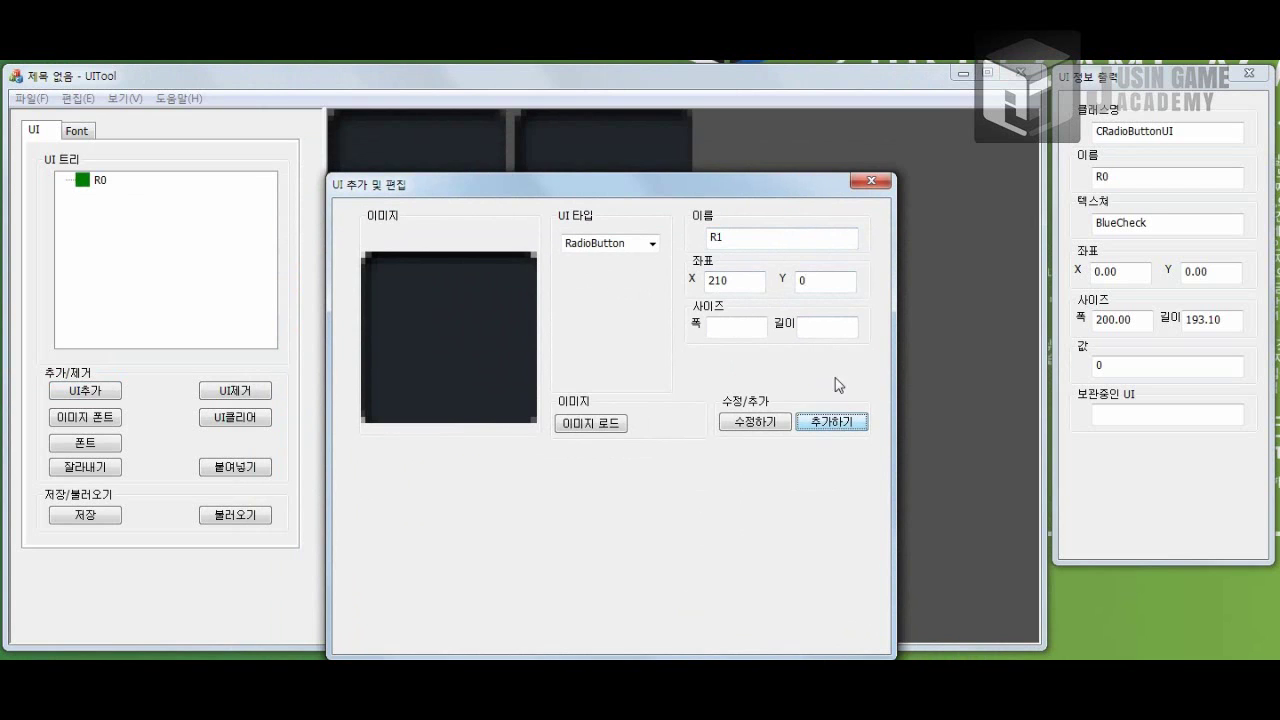
Step: Add a third radio button named R2 under R0 at X 420, Y 0, and close the dialog
left_click_drag(790, 192, 878, 334)
left_click_drag(805, 377, 825, 385)
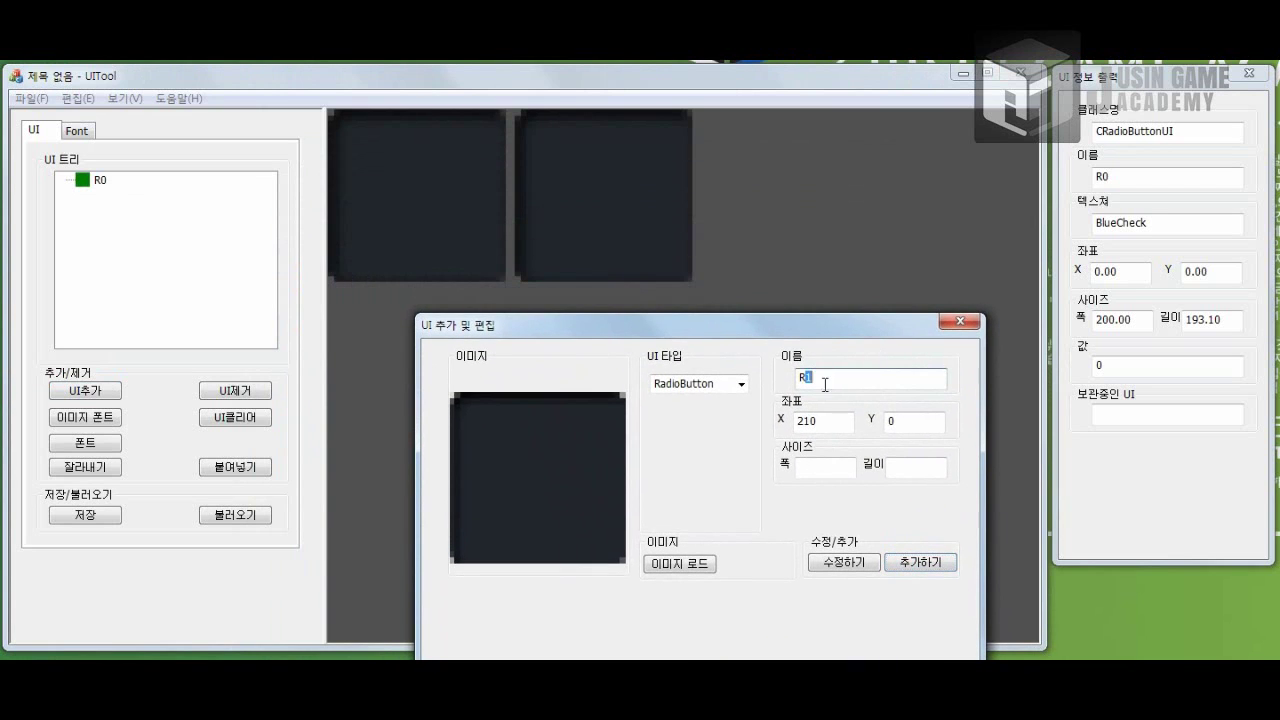
double_click(822, 422)
type("420")
left_click(920, 563)
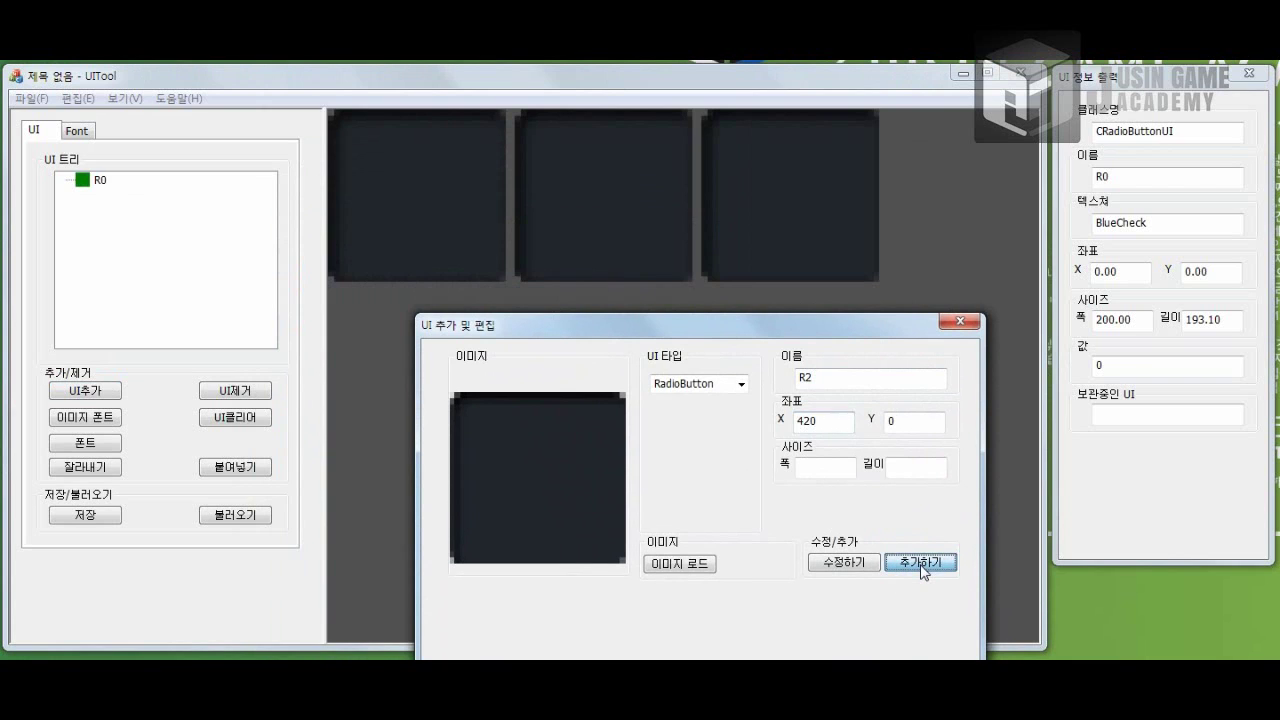
left_click(960, 321)
Step: Test selecting among the three radio buttons and inspect the child elements of R0 in the UI tree
left_click(668, 209)
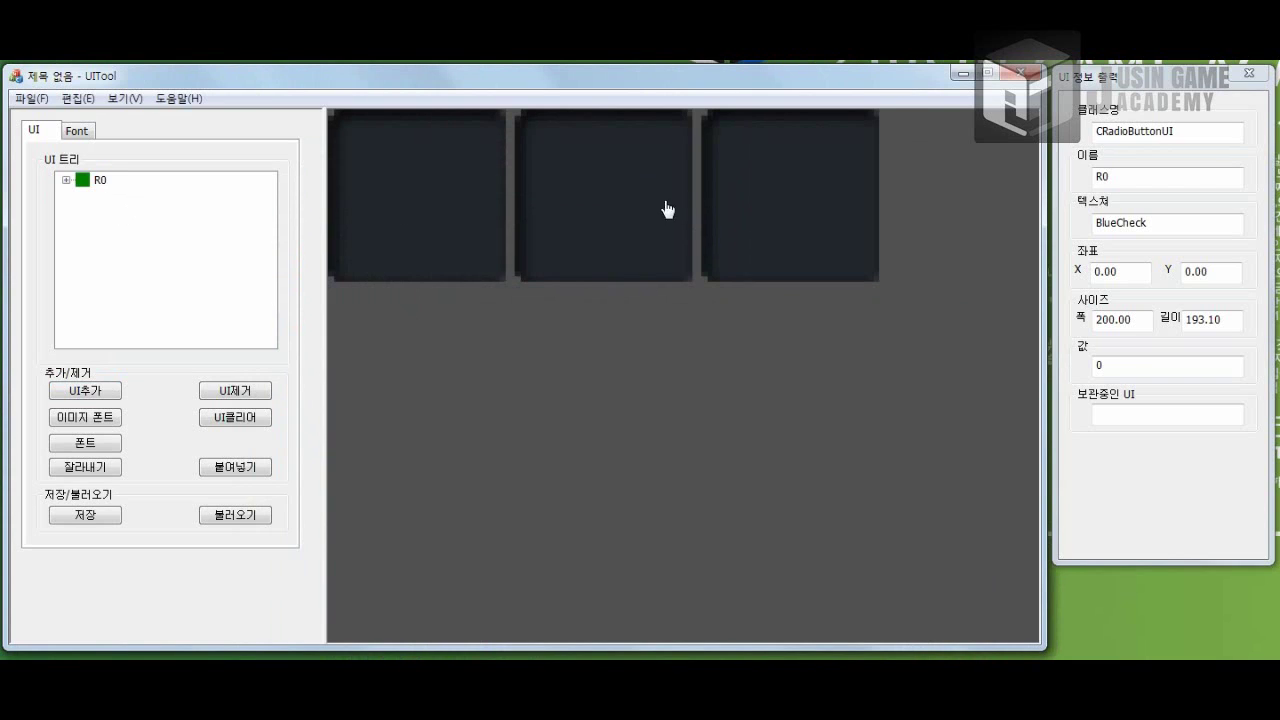
left_click(440, 225)
left_click(67, 181)
left_click(67, 181)
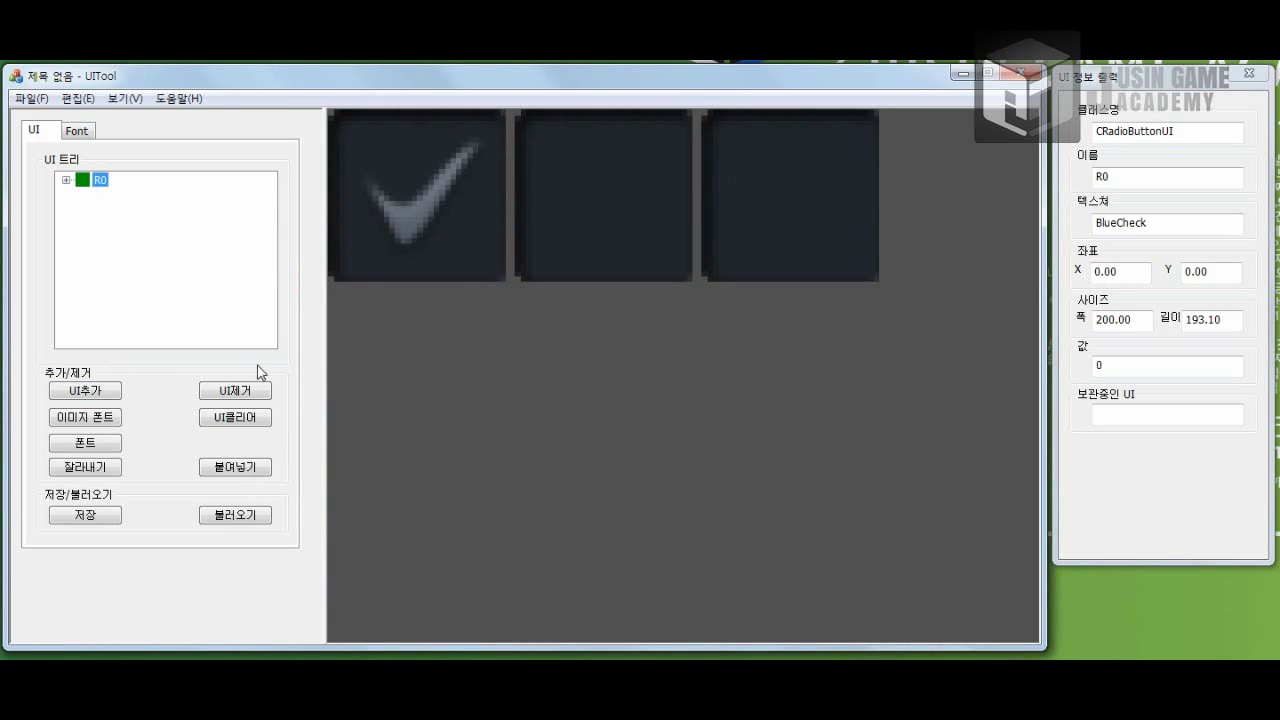
Step: Clear all UI elements and set up a new element of type SliderBar named Slider
left_click(246, 420)
left_click(96, 392)
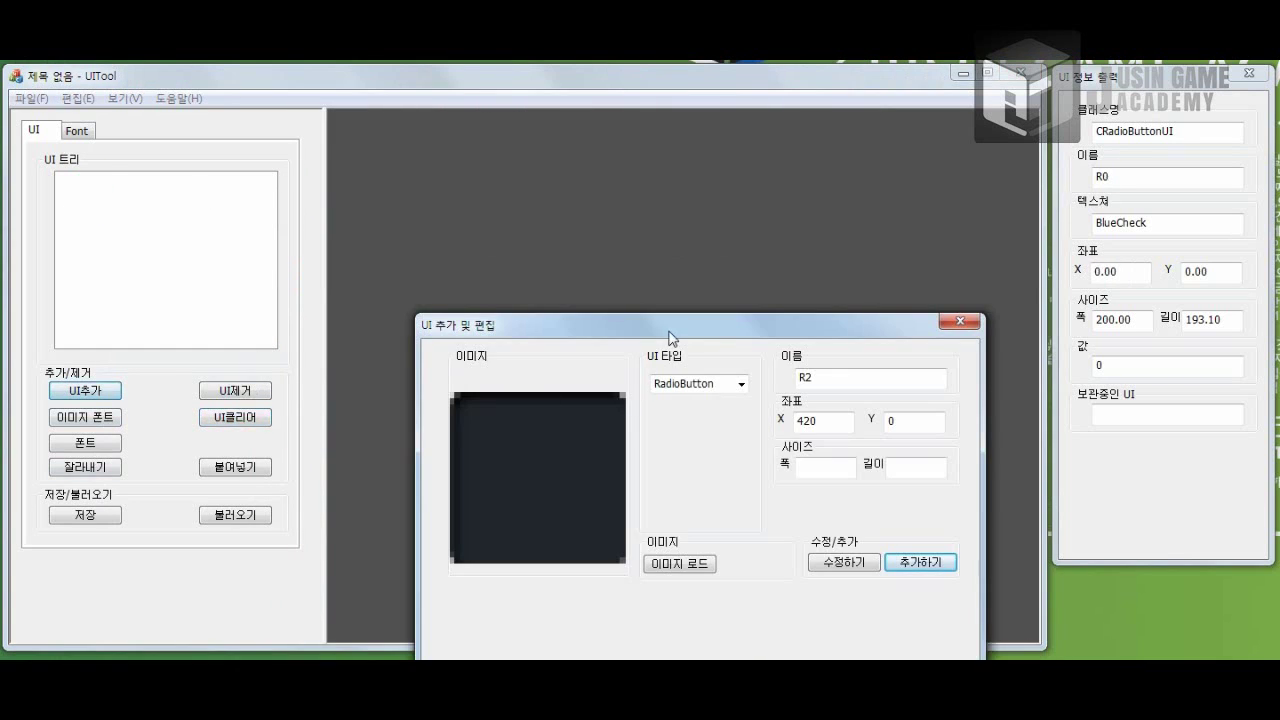
left_click_drag(672, 338, 578, 180)
left_click(648, 226)
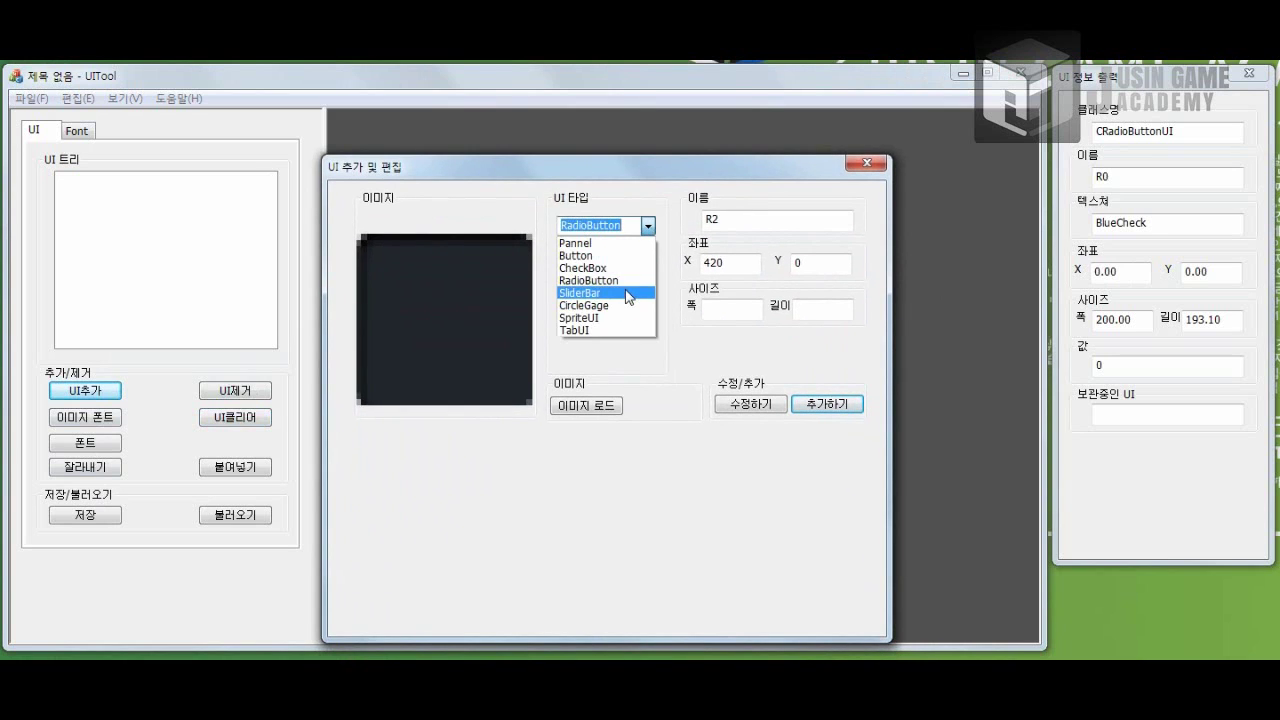
left_click(628, 293)
double_click(723, 218)
type("Slider")
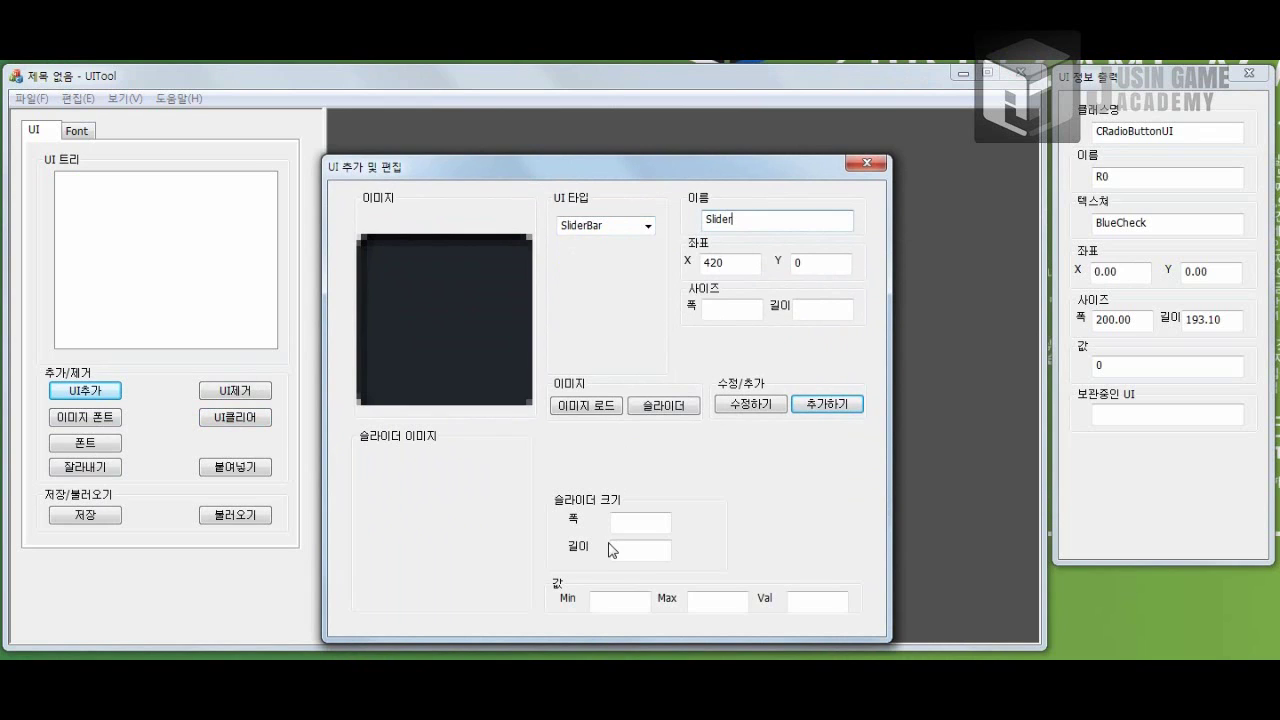
Step: Set the slider size to width 70 and length 70
left_click(656, 518)
type("70")
key("Tab")
type("70")
key("Tab")
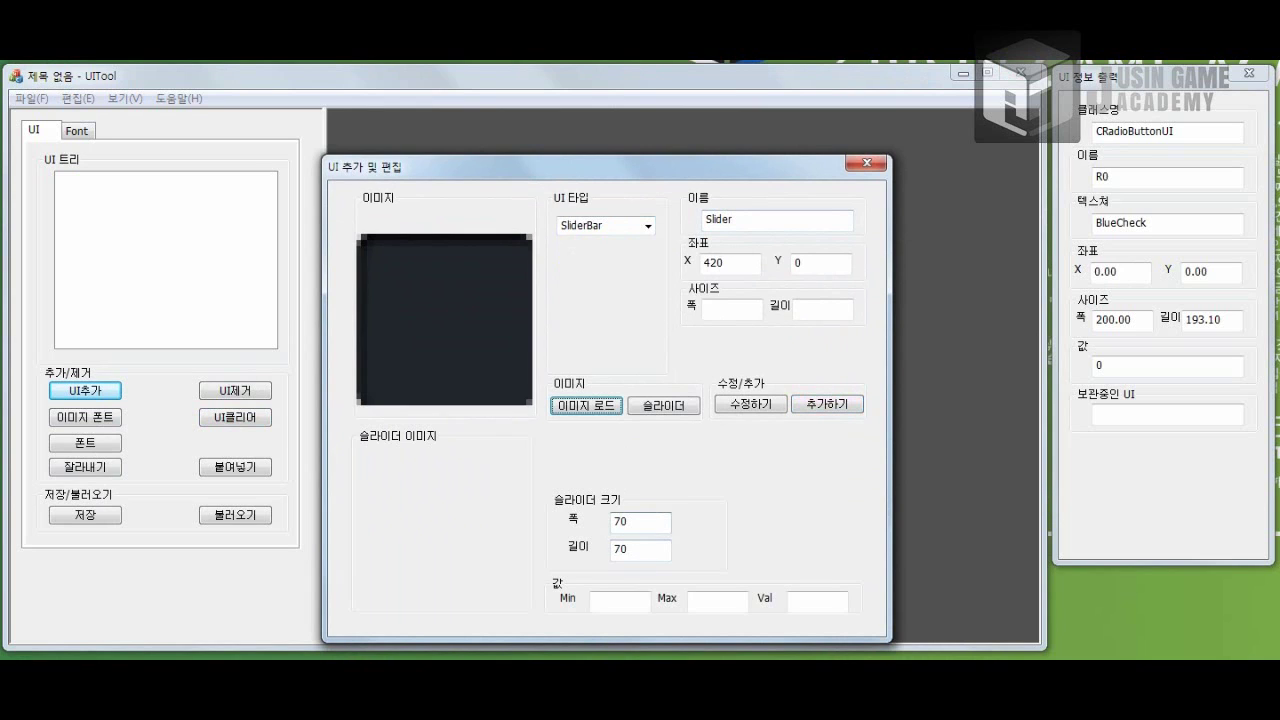
Step: Set the slider's minimum to 0, maximum to 100 and value to 50
left_click_drag(613, 185, 625, 157)
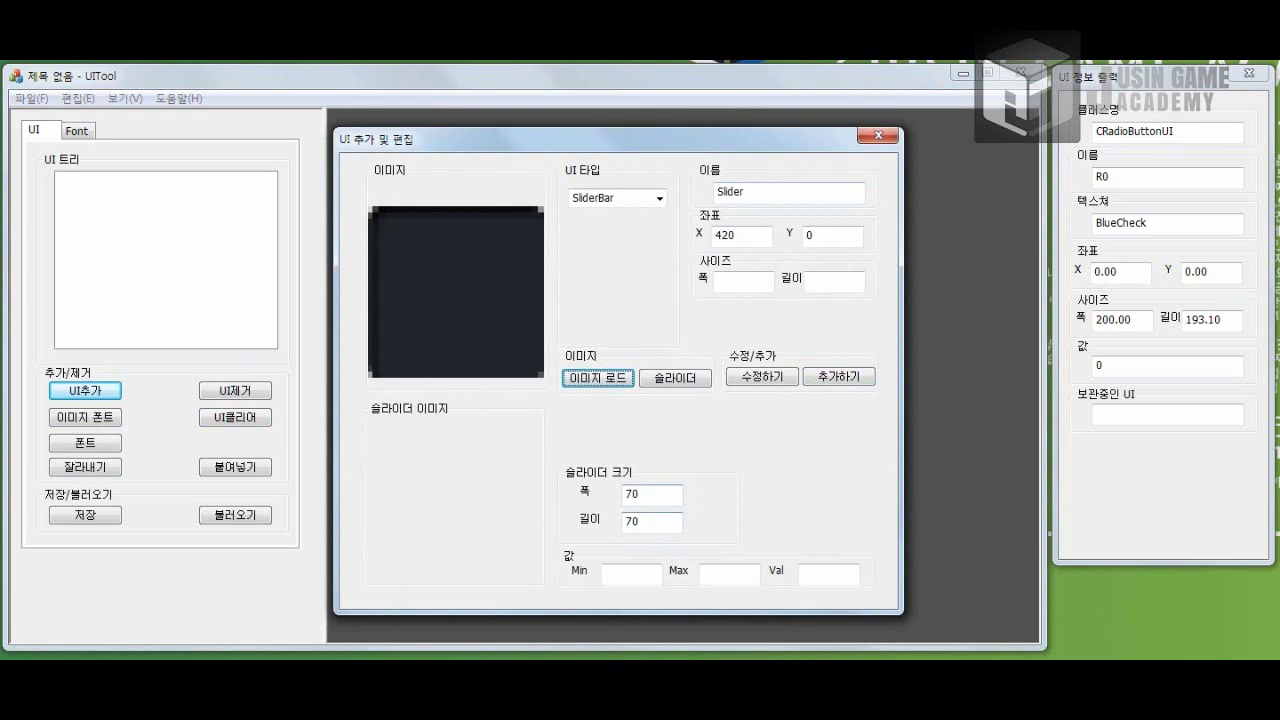
left_click(634, 570)
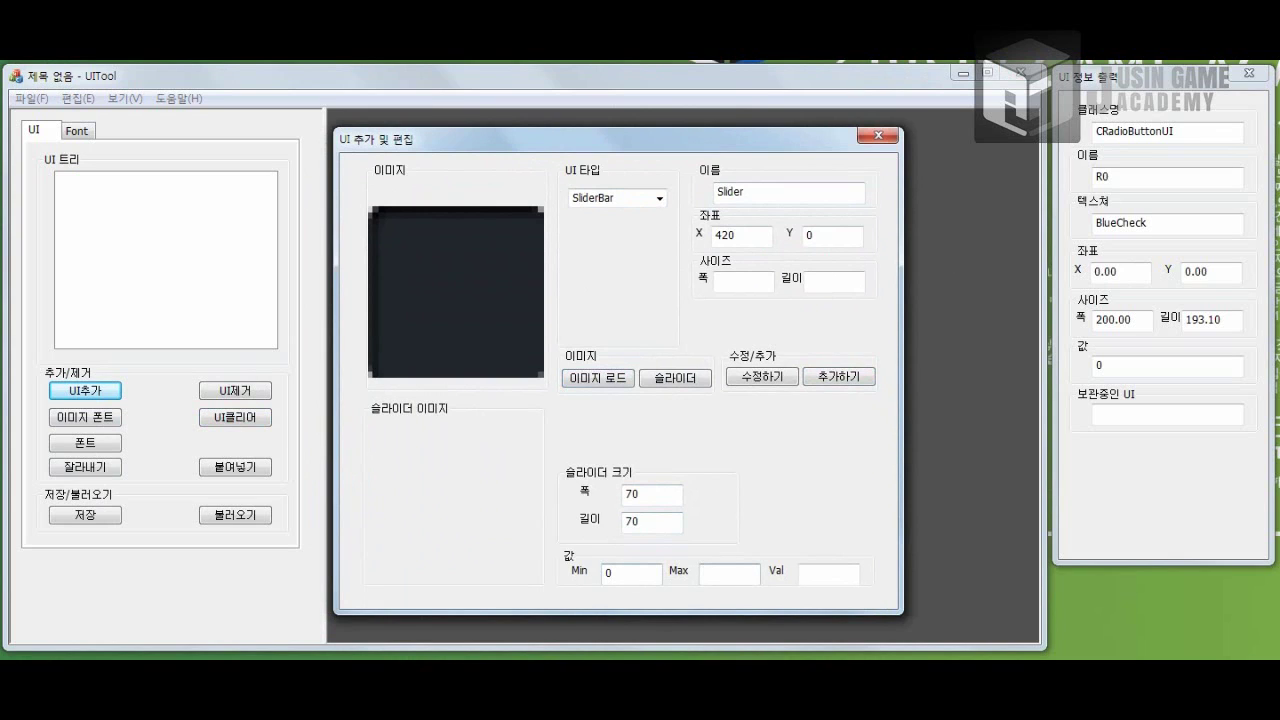
key("Tab")
type("50")
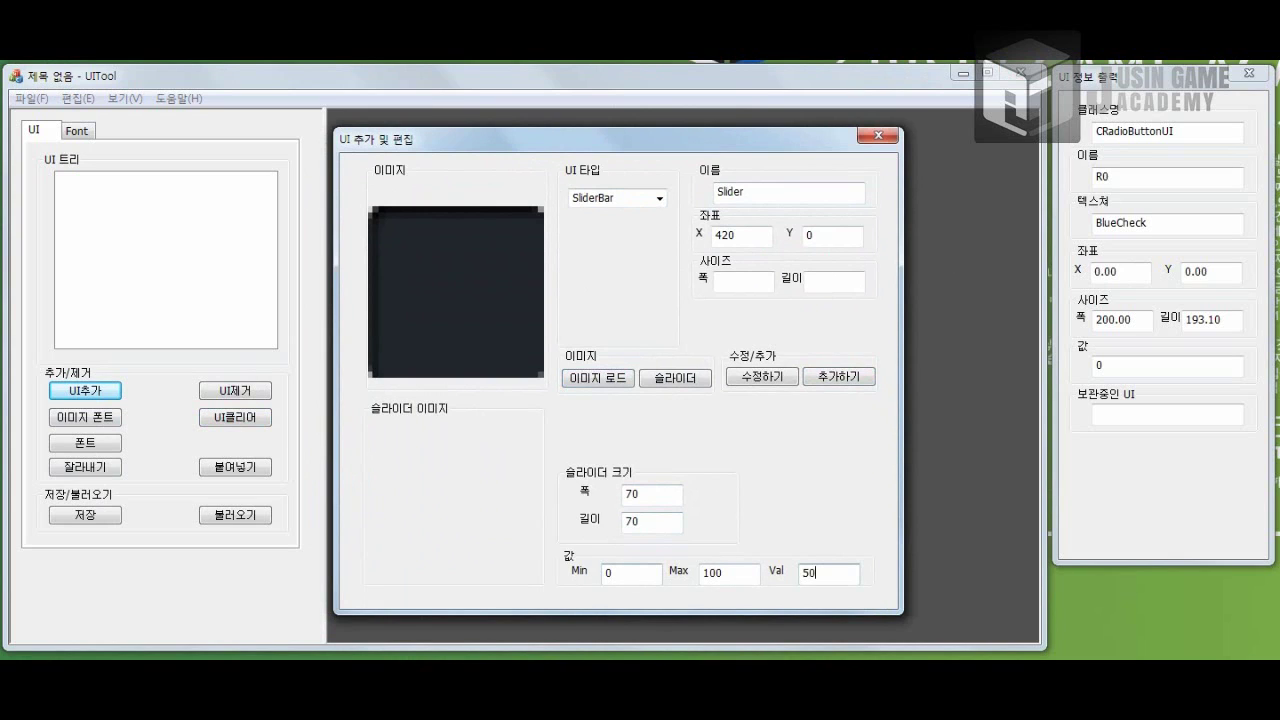
Step: Clear the slider's coordinates and load SliderBar.png from the SingleTexture UI folder as its background image
double_click(731, 238)
left_click(585, 382)
left_click(1037, 568)
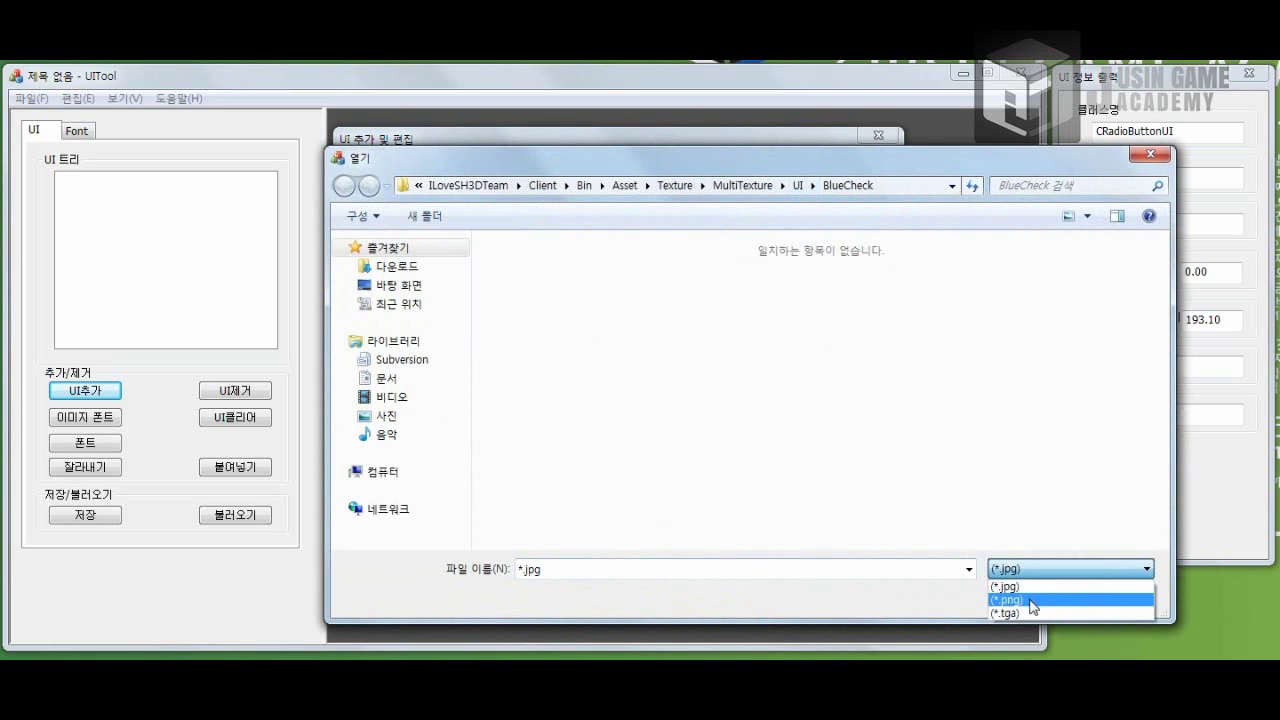
left_click(1033, 600)
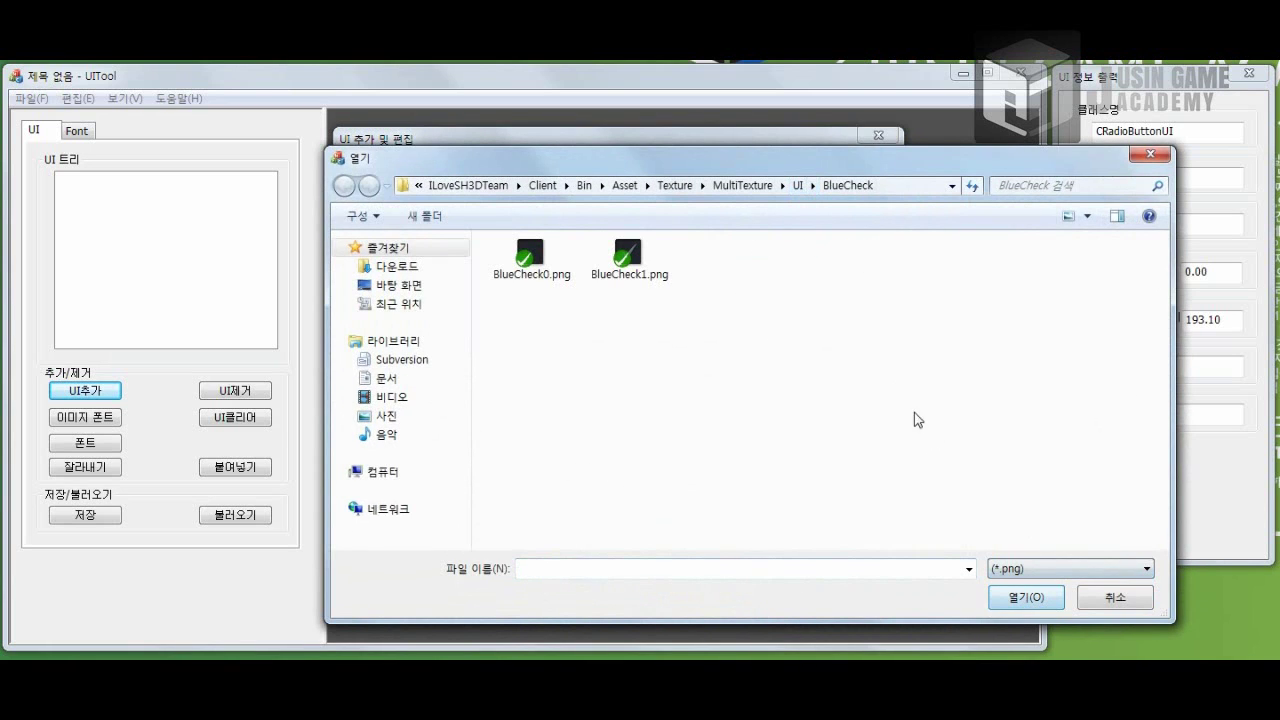
left_click(664, 190)
double_click(540, 297)
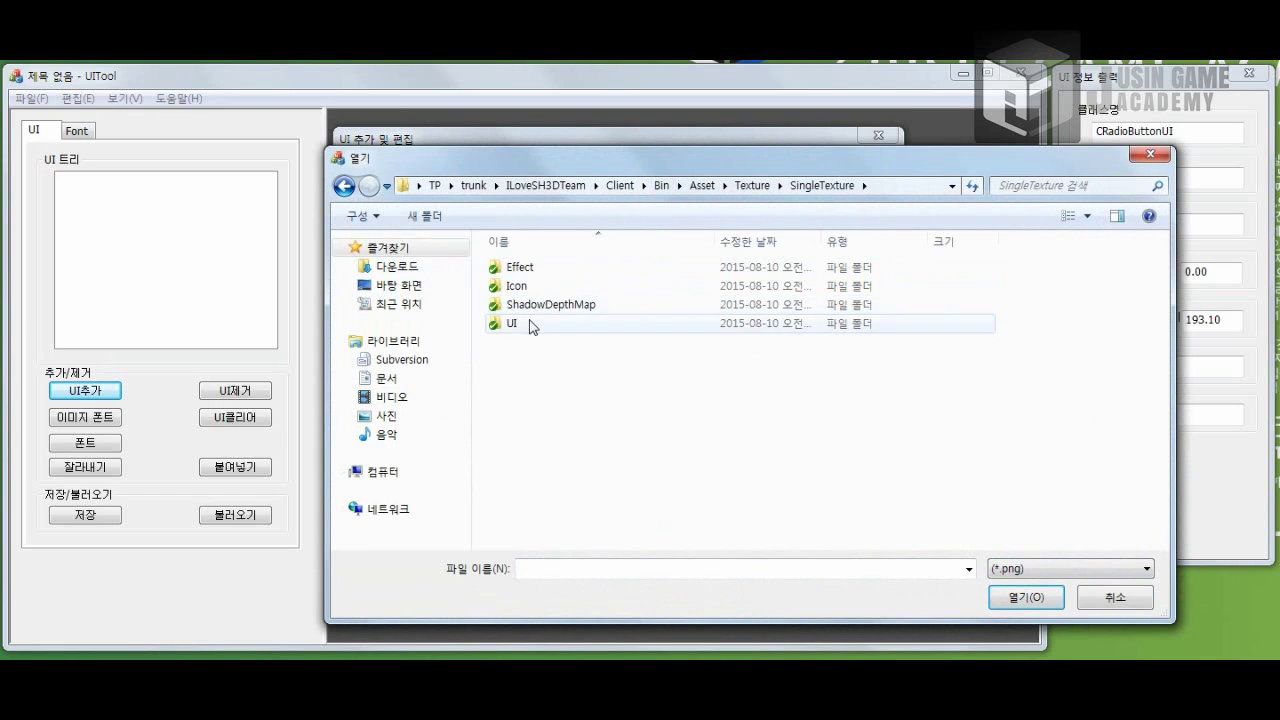
double_click(530, 323)
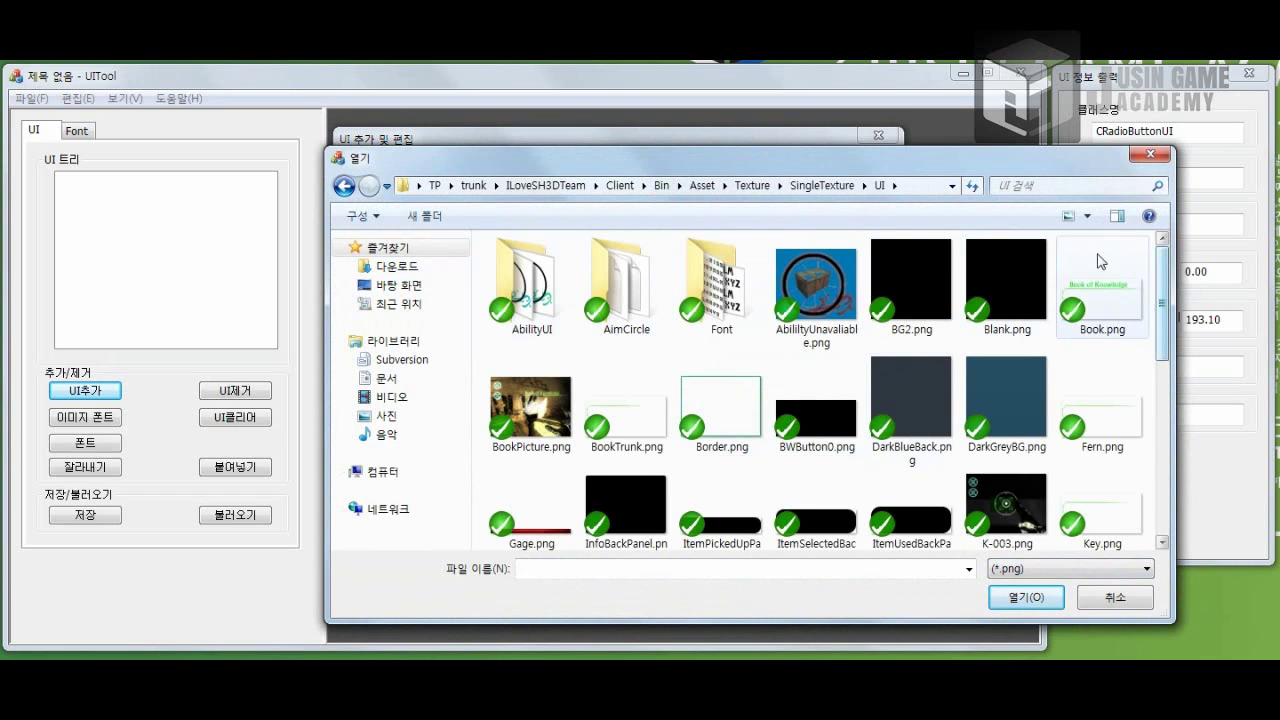
left_click_drag(968, 192, 889, 167)
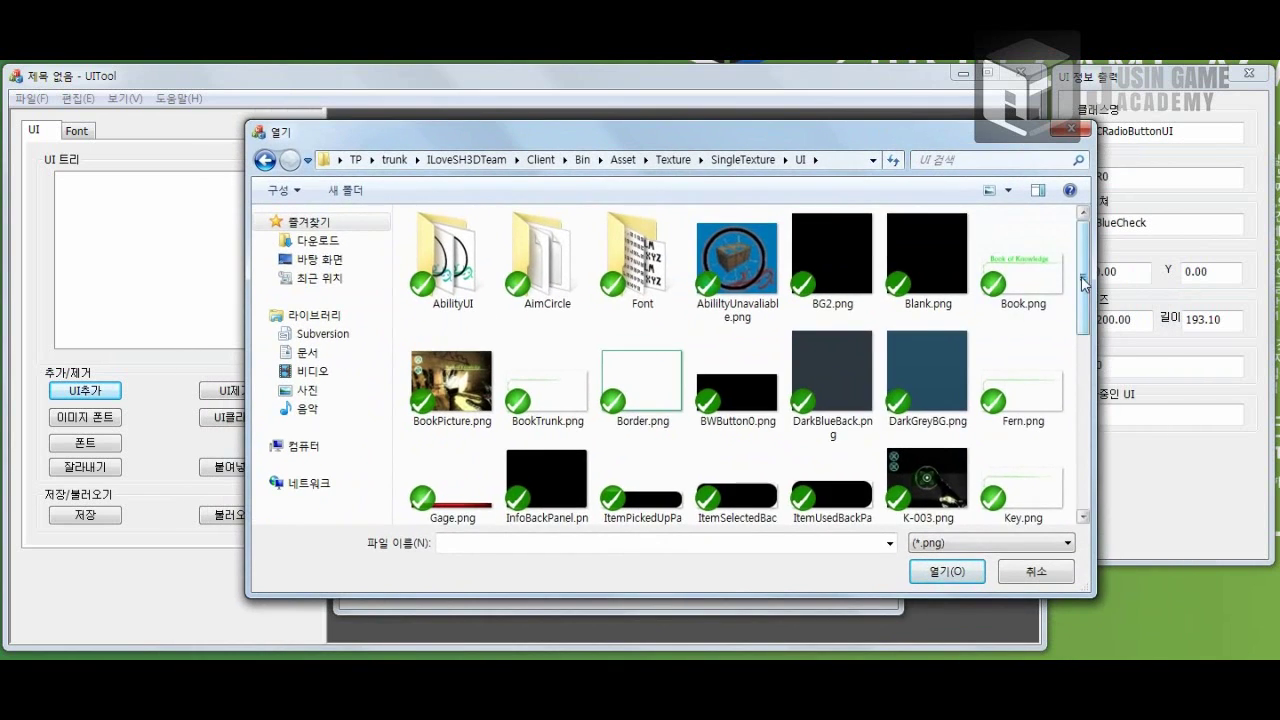
left_click_drag(1082, 310, 1082, 487)
double_click(740, 375)
Step: Load Slider.png from the SingleTexture UI folder as the slider handle image
left_click(682, 378)
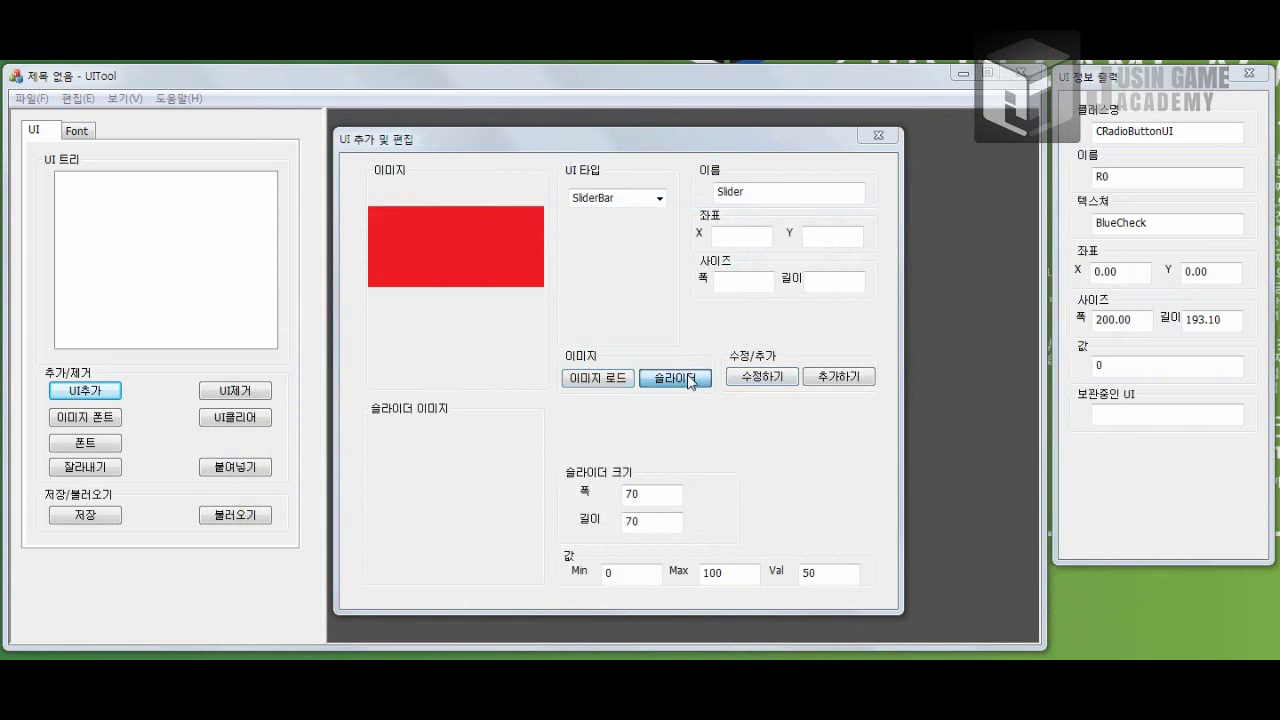
left_click(945, 543)
left_click(951, 583)
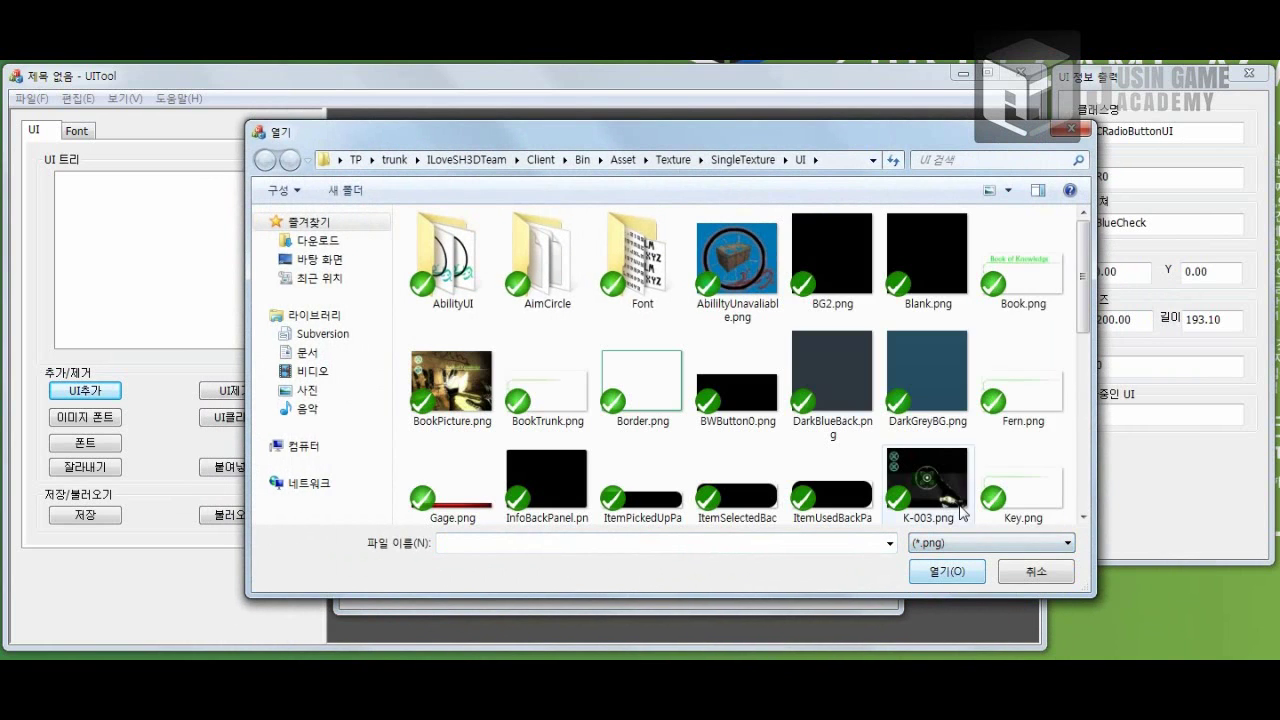
left_click_drag(1084, 300, 1088, 470)
double_click(547, 360)
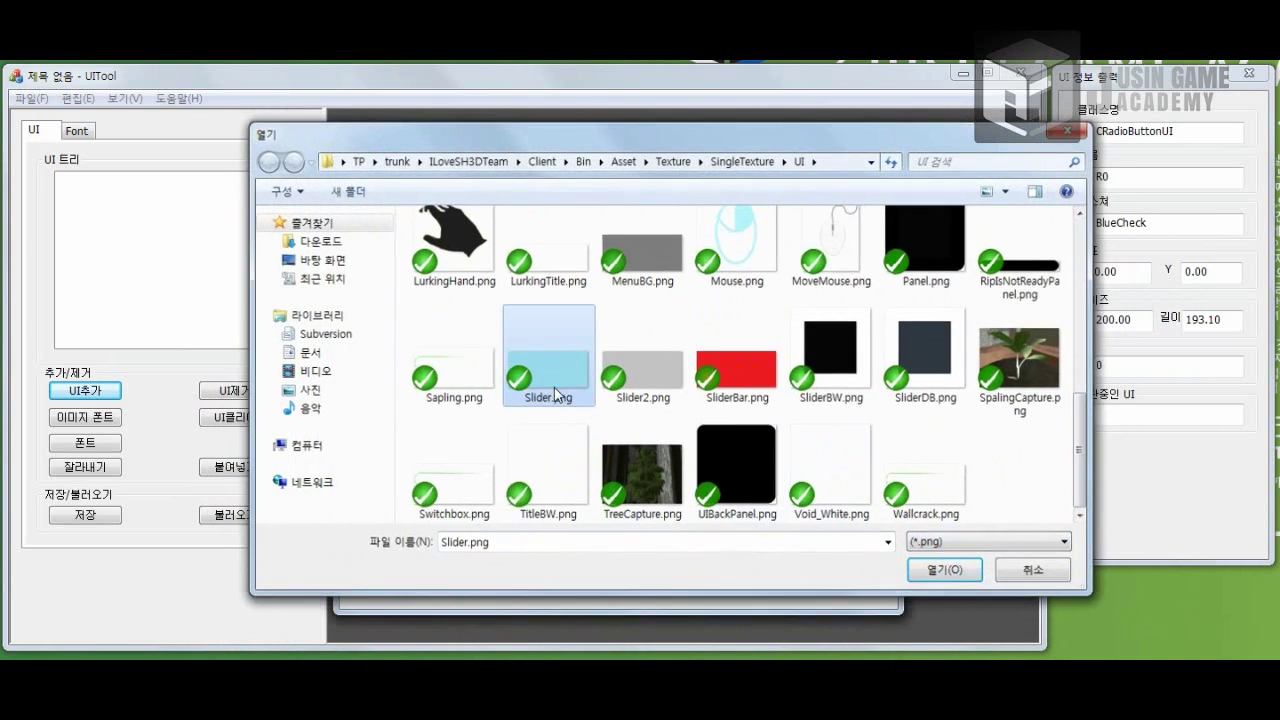
Step: Add the slider bar to the canvas and move it to about X 155, Y 168
left_click(840, 378)
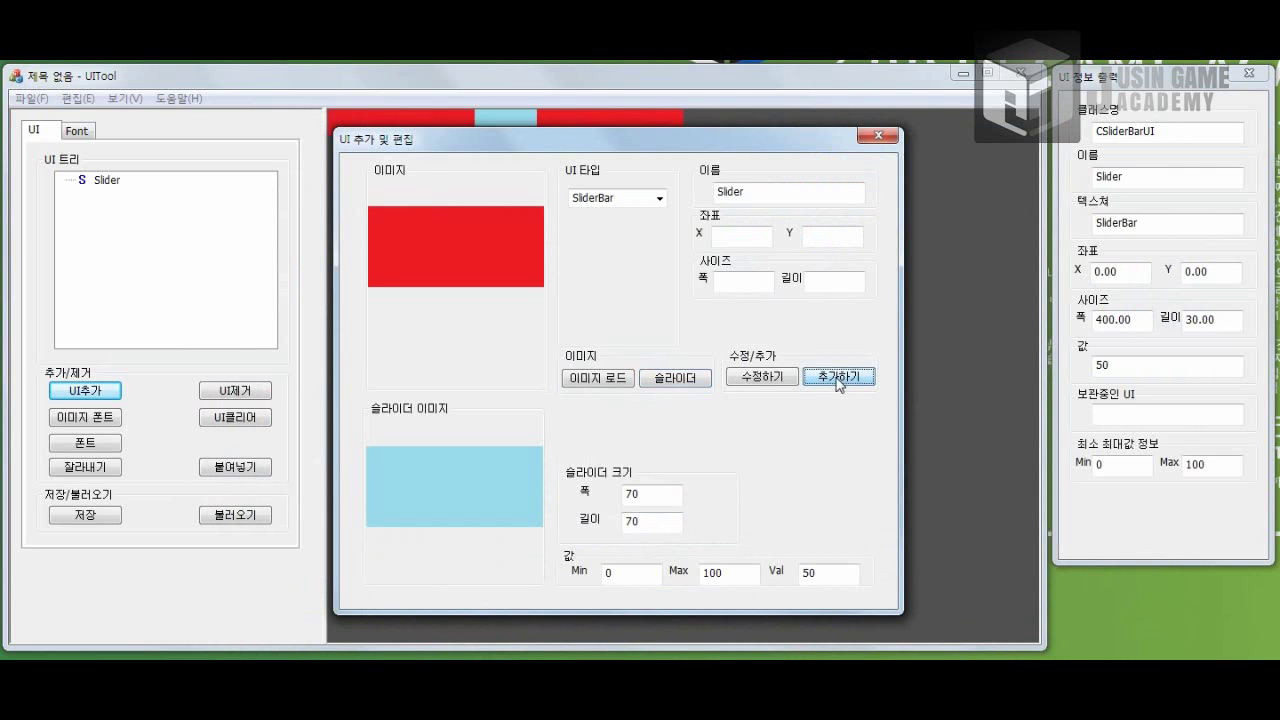
left_click(877, 135)
left_click_drag(603, 129, 662, 286)
Step: Clear all UI elements and set up a new element of type CircleGage named Circle
left_click(222, 420)
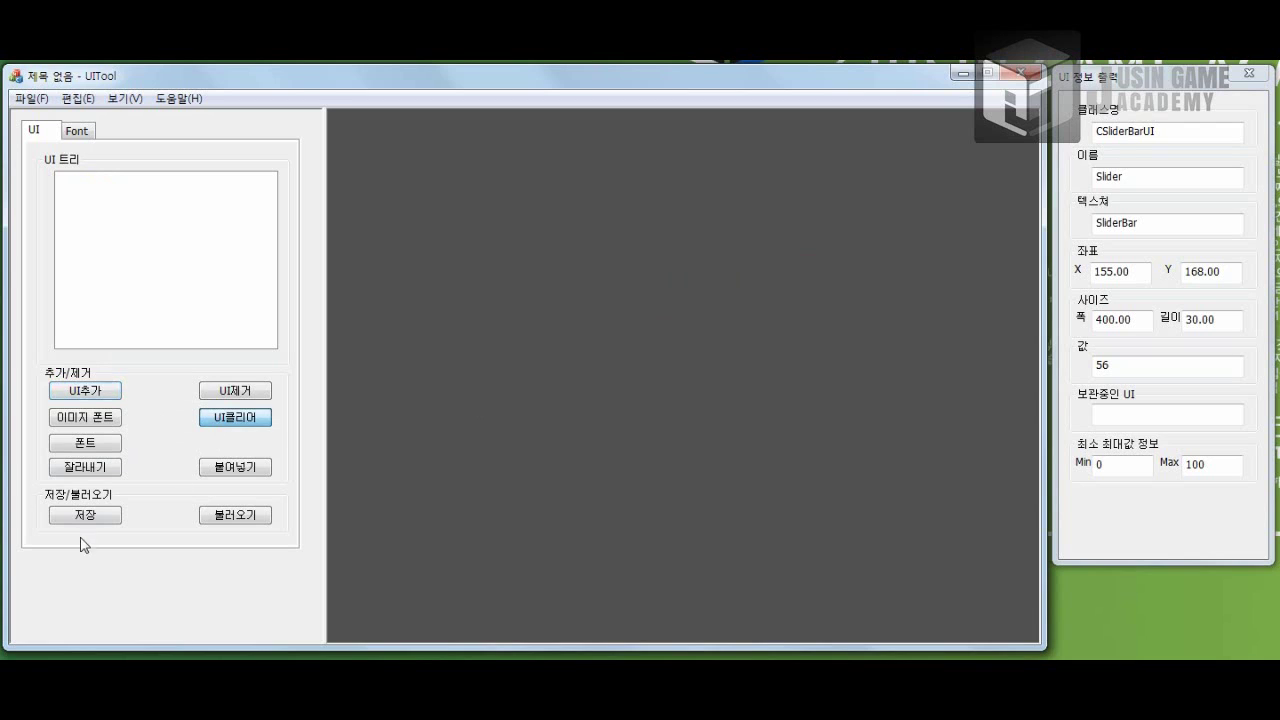
left_click(72, 402)
left_click(660, 199)
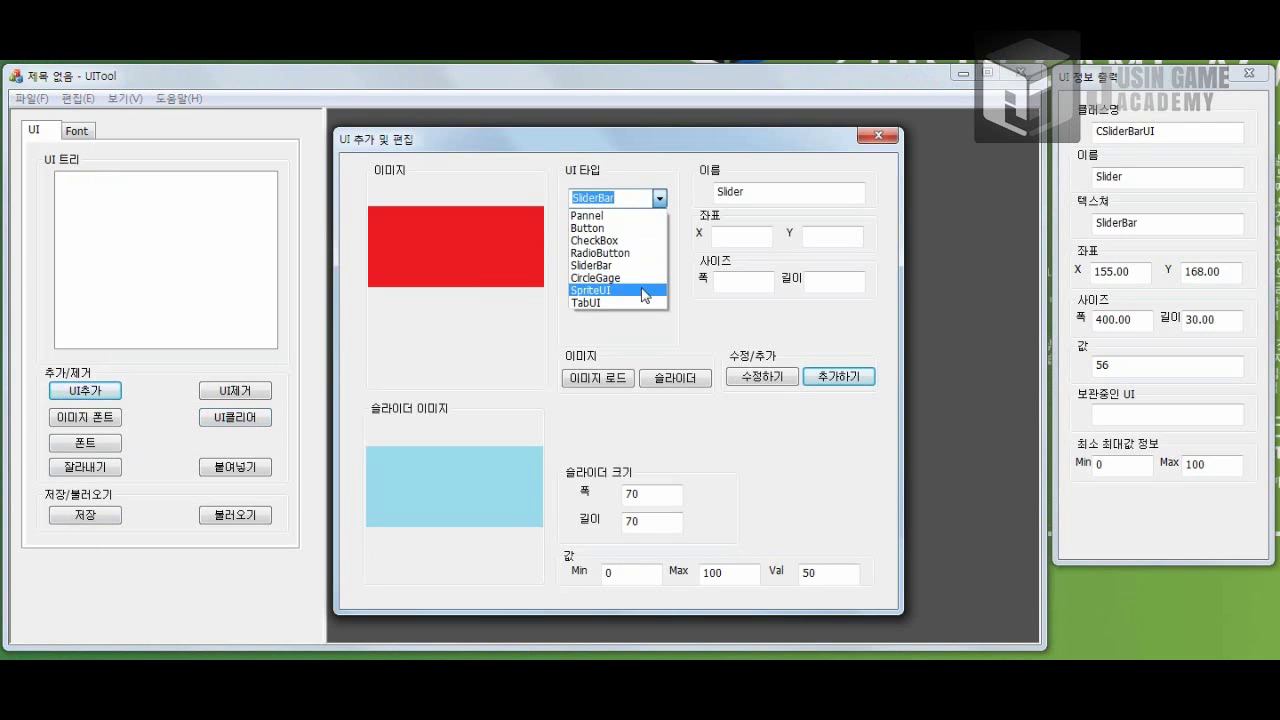
left_click(615, 285)
key("Tab")
type("Cir")
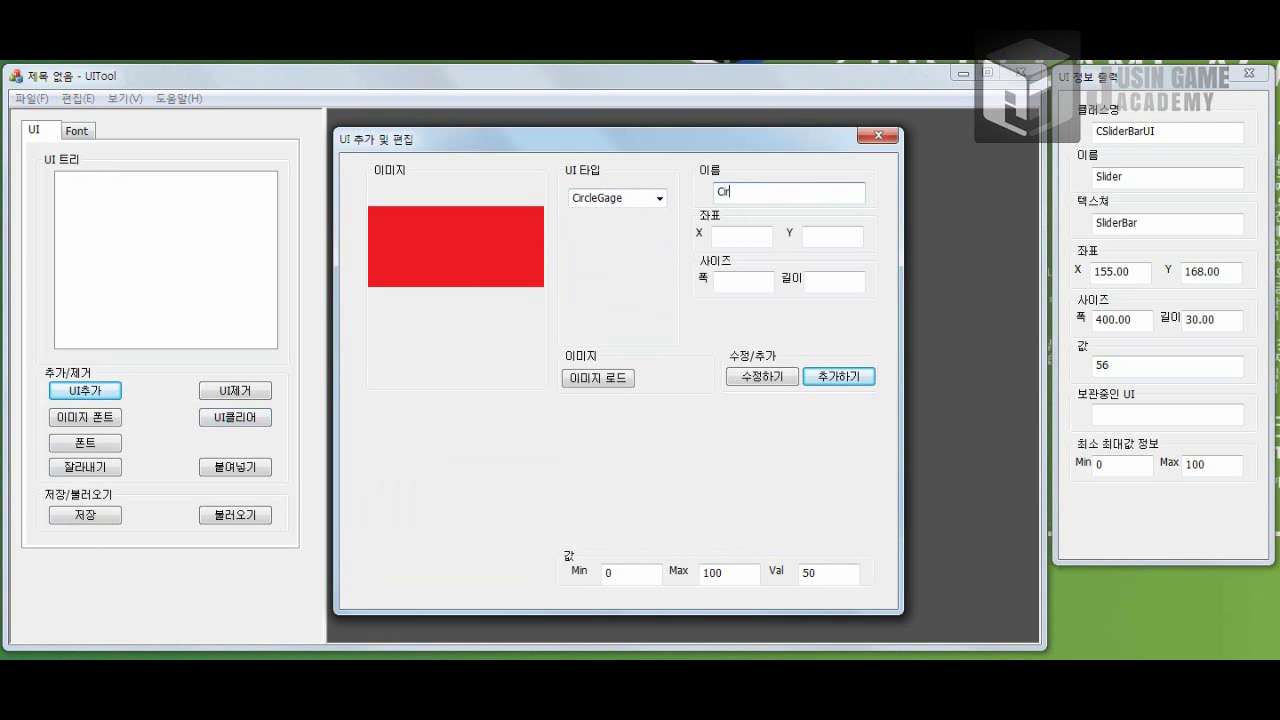
Step: Set the circle gauge's value to 100 and load Target.png from the AbilityUI folder as its image
double_click(819, 574)
type("100")
left_click(605, 378)
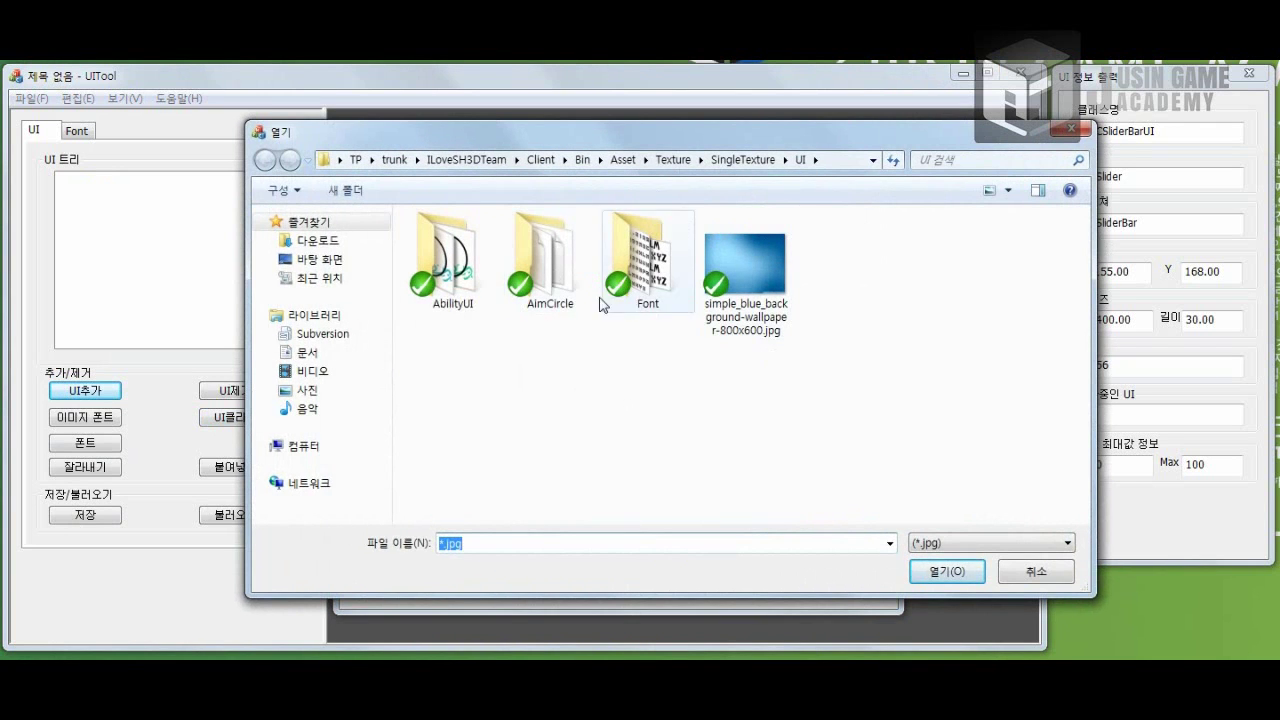
double_click(440, 262)
left_click(985, 543)
left_click(971, 580)
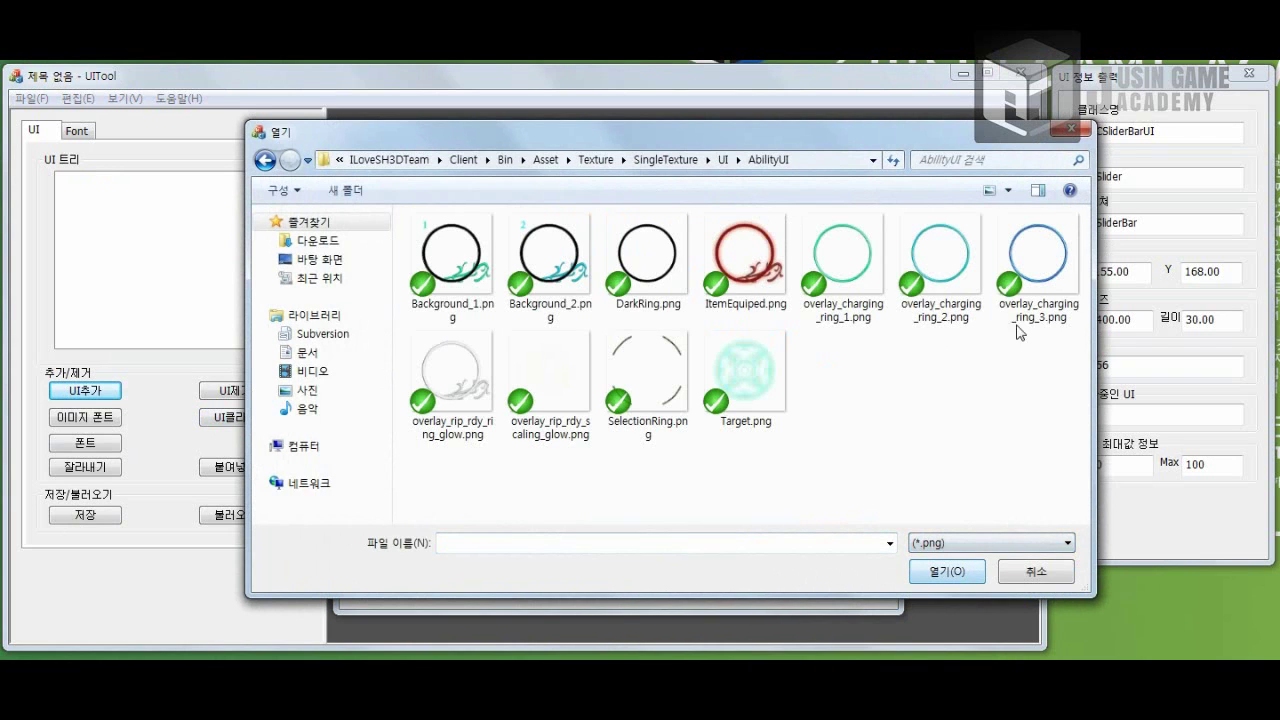
double_click(752, 370)
Step: Add the circle gauge to the canvas and select it
left_click_drag(809, 143, 903, 180)
left_click(880, 420)
left_click(460, 219)
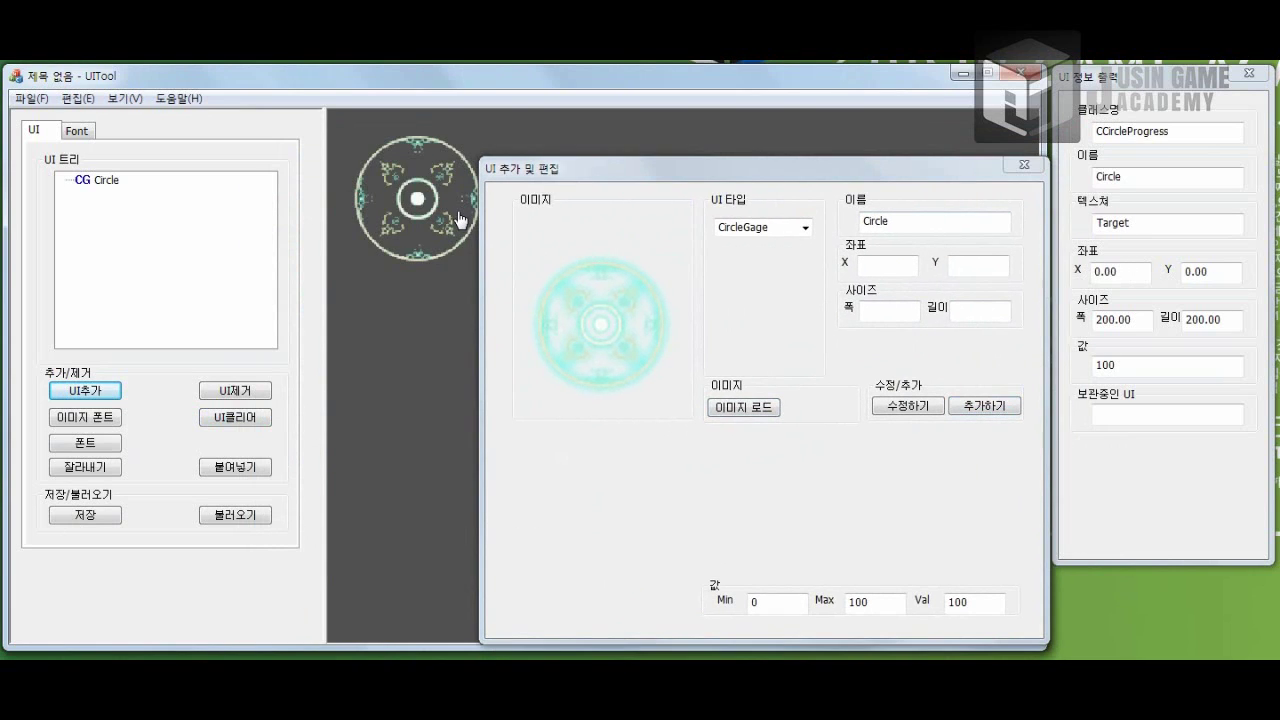
Step: Modify the circle gauge to position 0, 0, width 200, length 200 and value 75
left_click(889, 261)
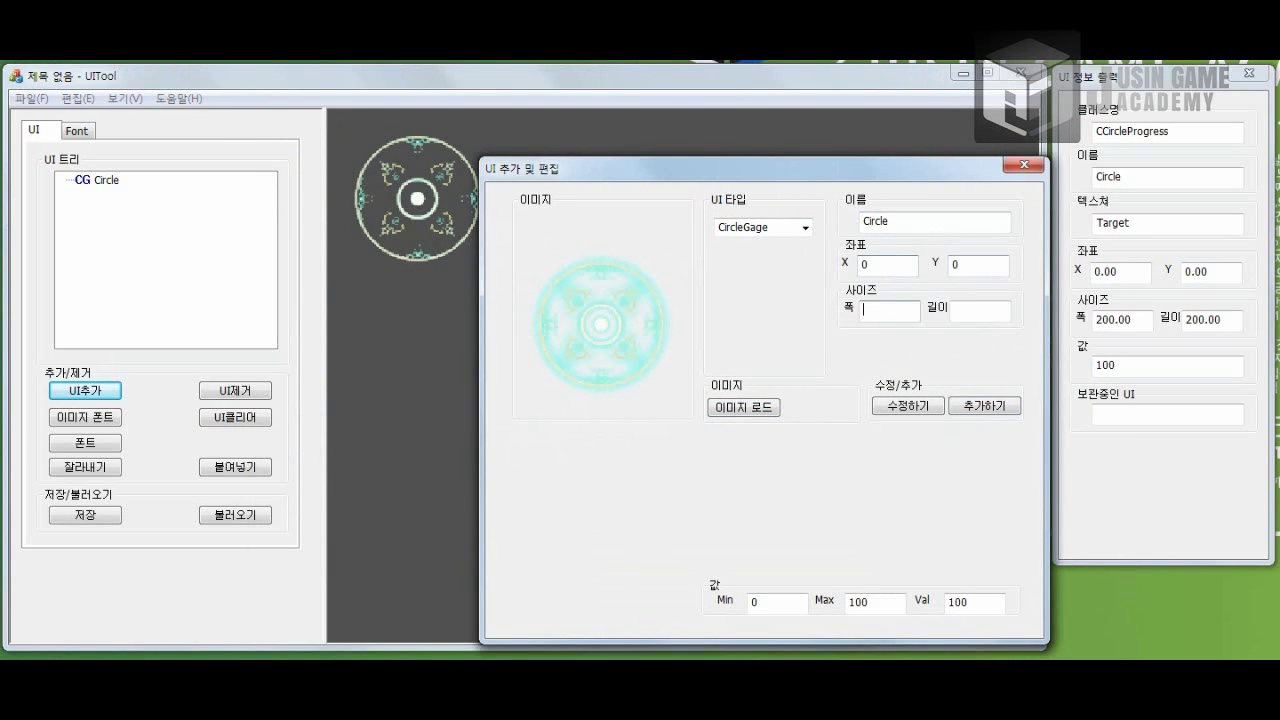
double_click(975, 598)
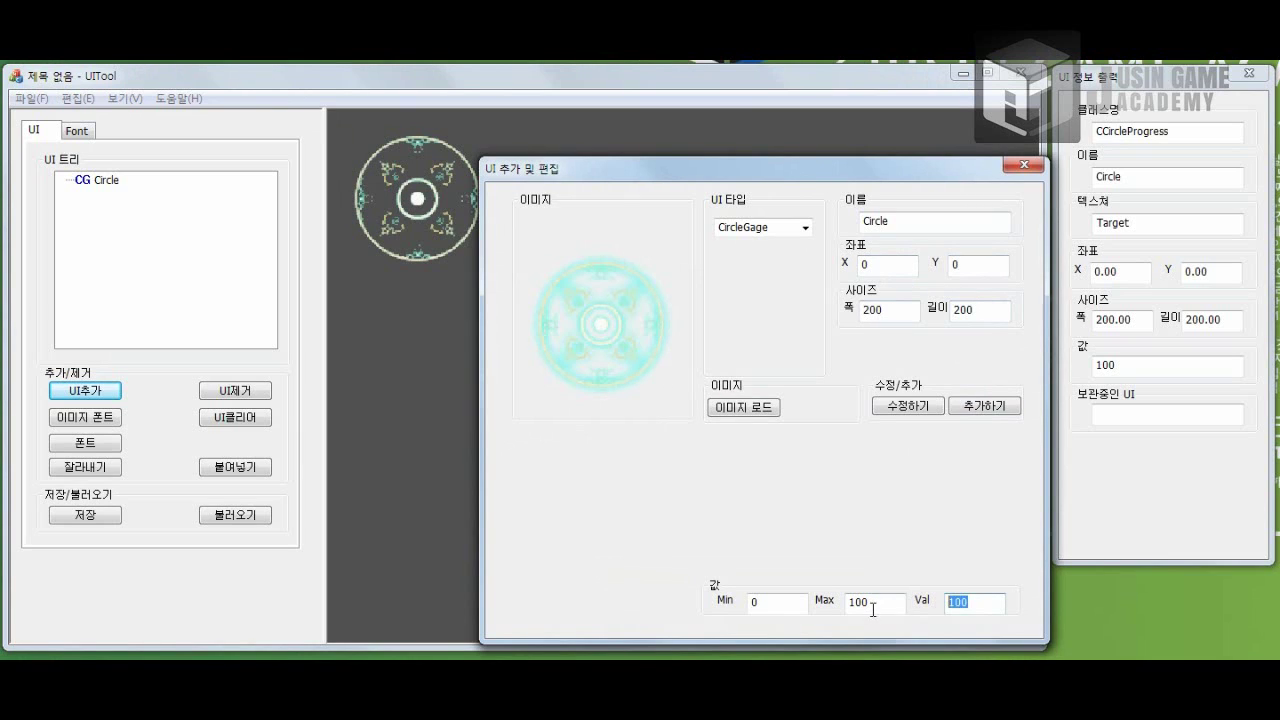
left_click(929, 407)
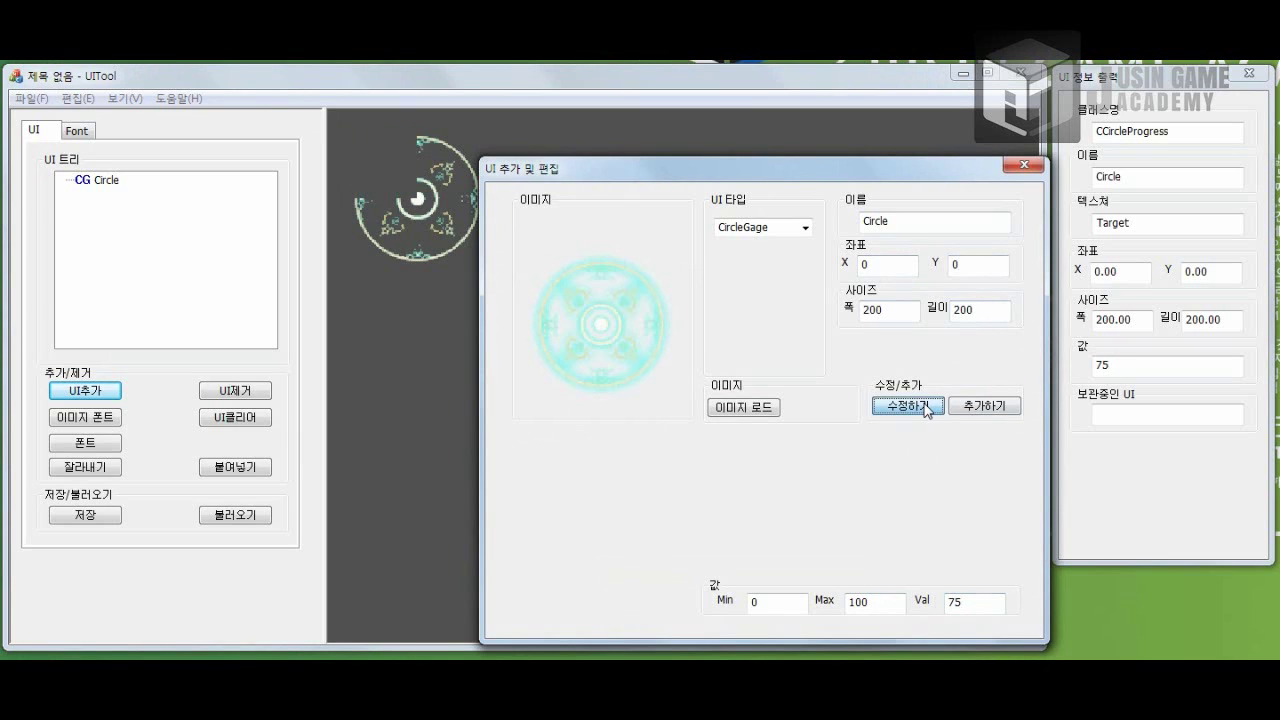
Step: Change the circle gauge's value to 50 and close the element editor
double_click(975, 603)
type("50")
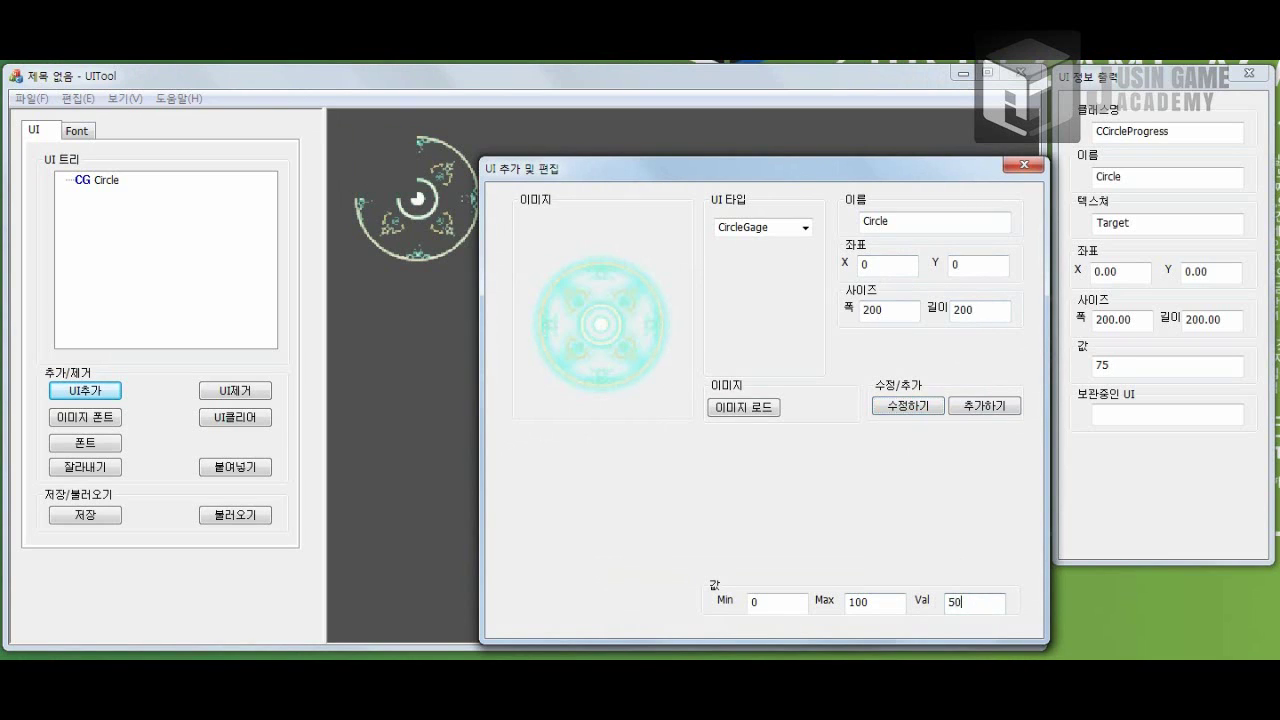
left_click(906, 414)
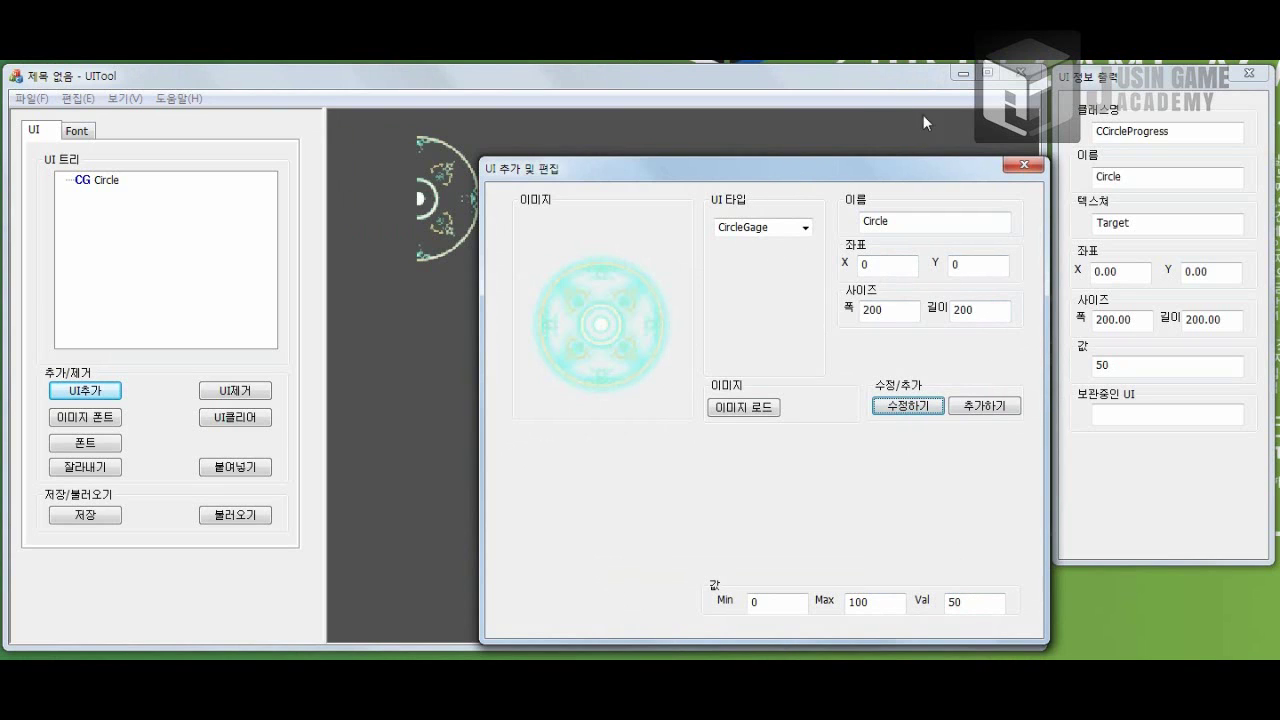
left_click(1022, 166)
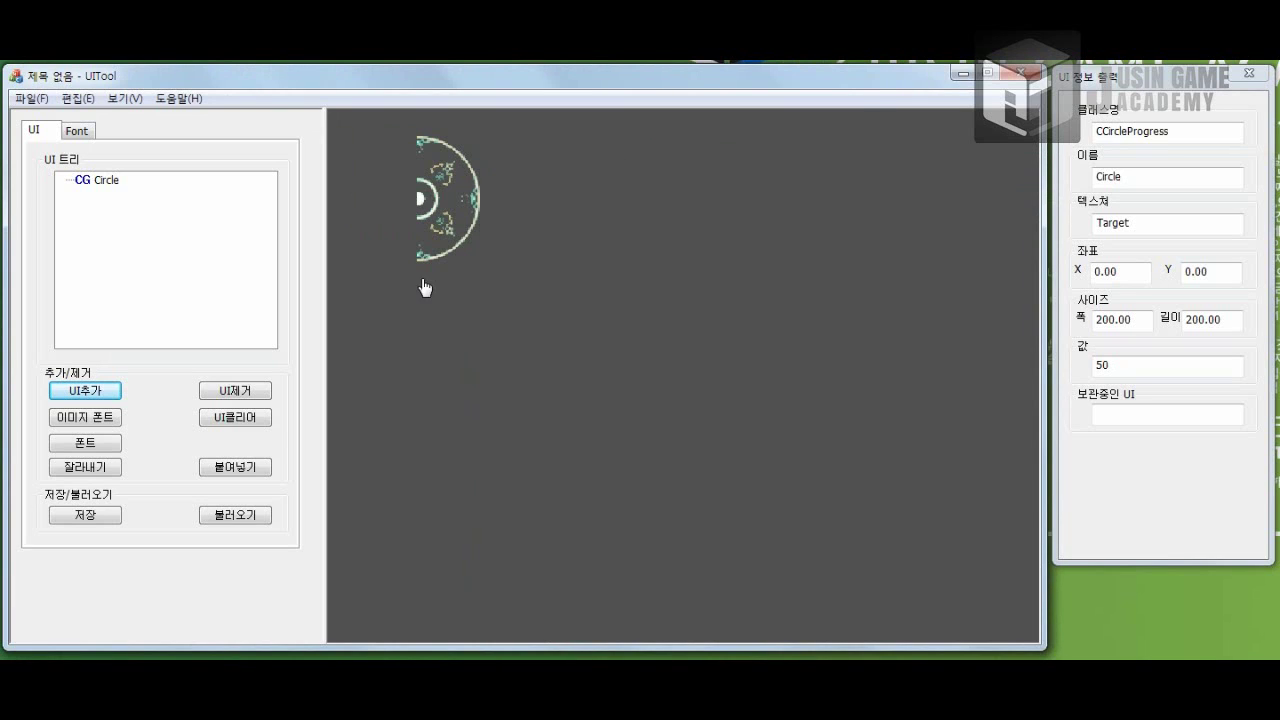
Step: Clear all UI elements and set up a new element of type TabUI named T1
left_click(260, 416)
left_click(85, 390)
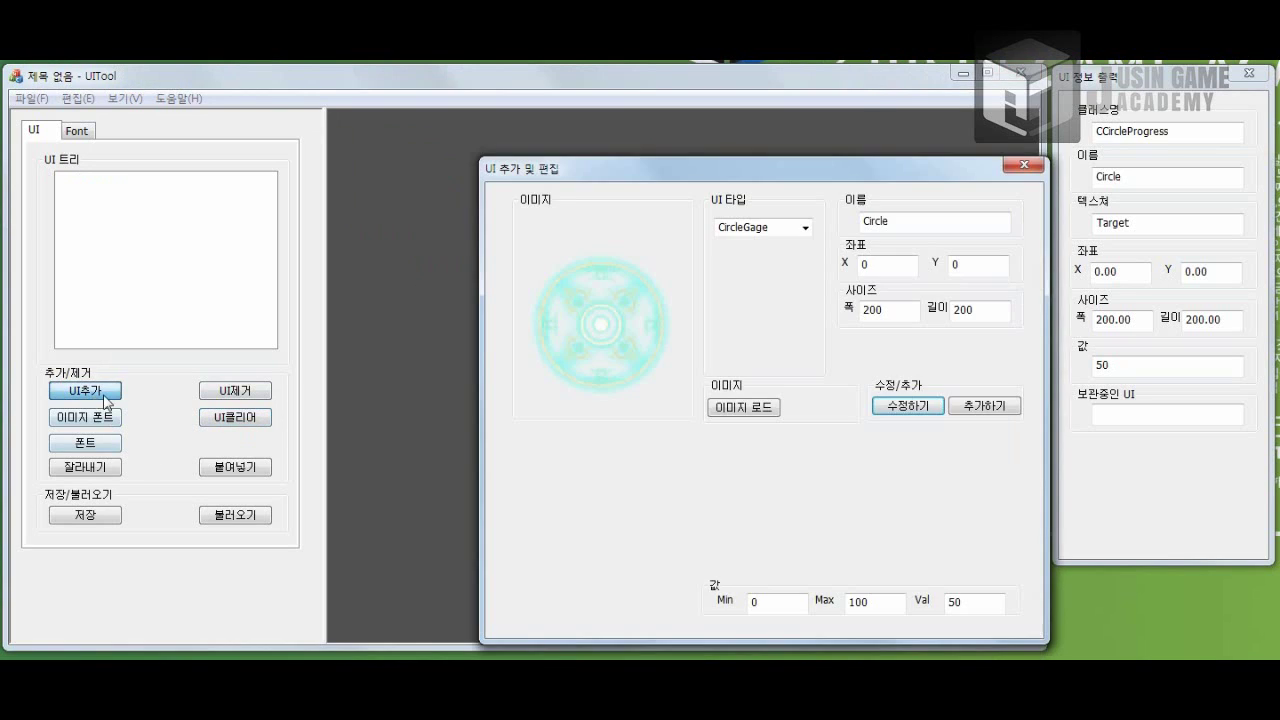
left_click(794, 228)
left_click(766, 333)
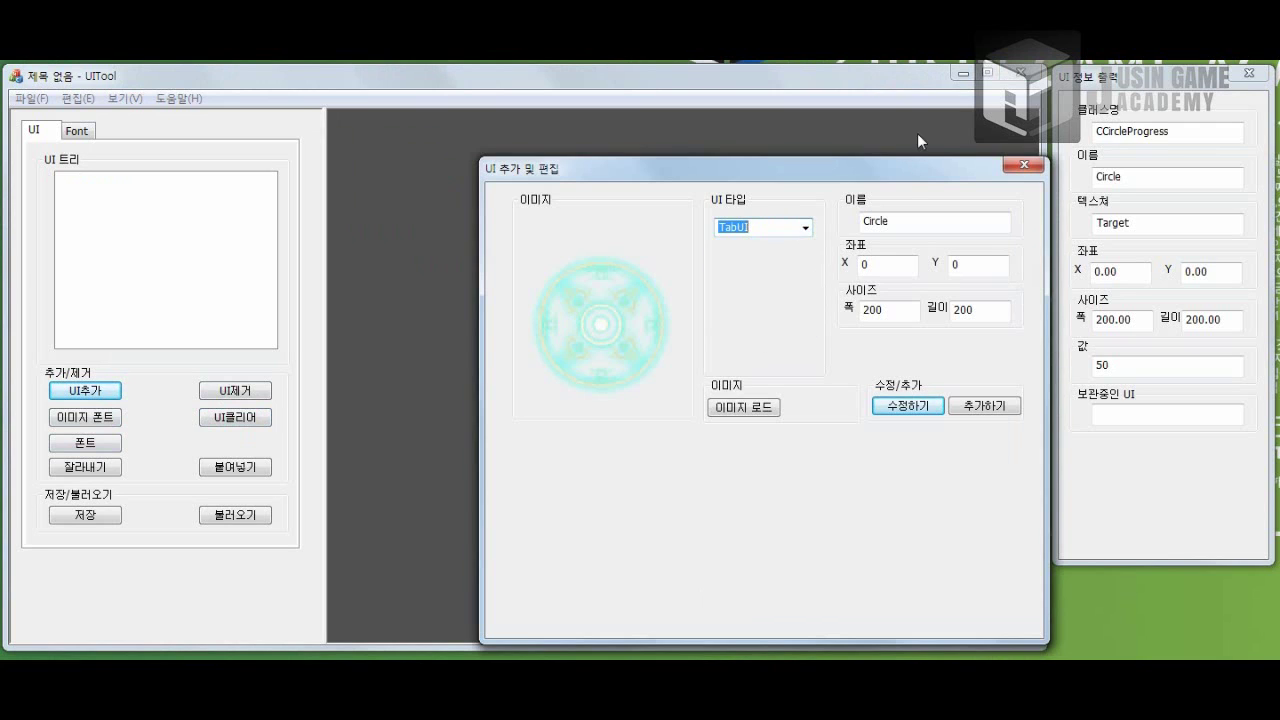
left_click_drag(897, 180, 807, 169)
double_click(785, 211)
type("T1")
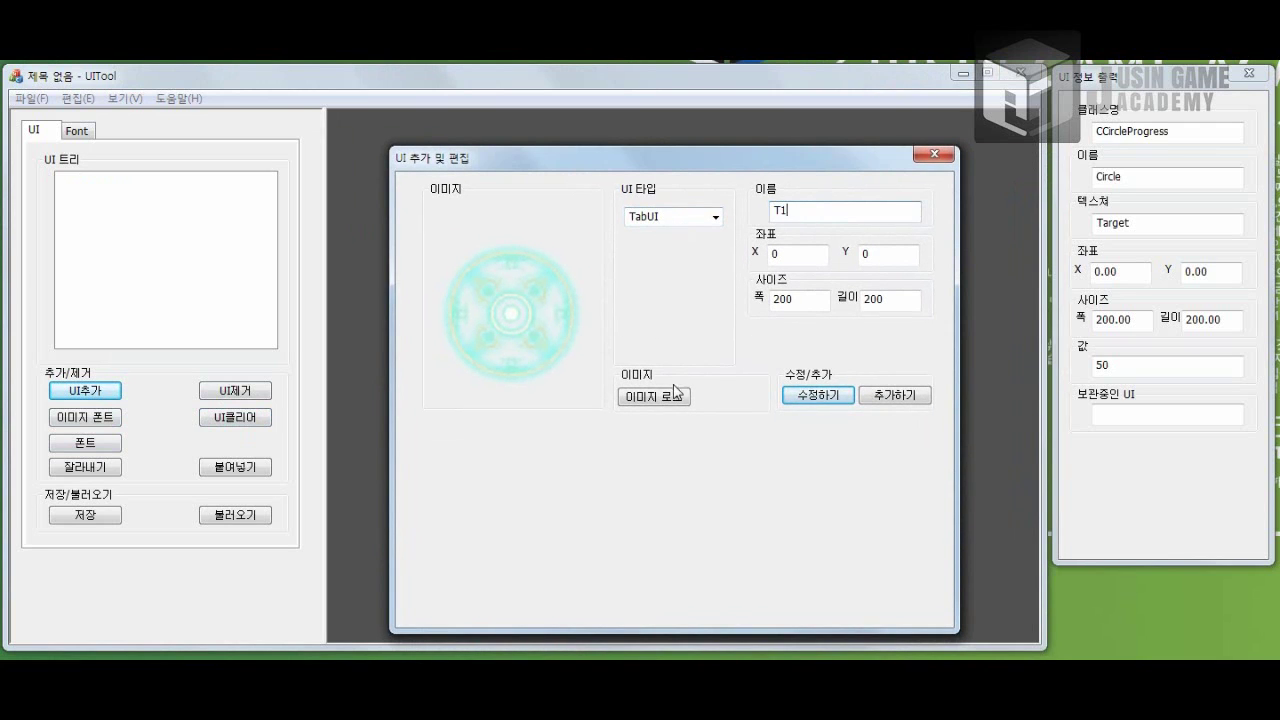
Step: Load the PNG images from the MultiTexture UI BwButton folder as the tab's texture
left_click(675, 392)
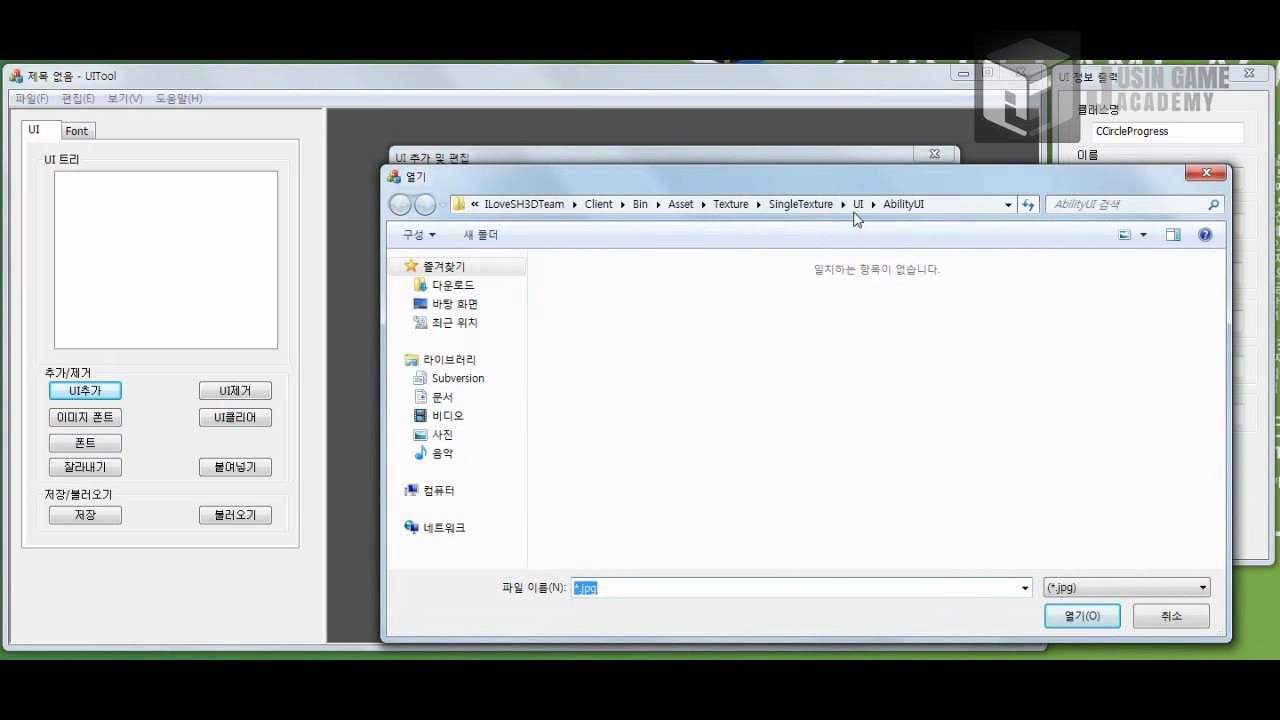
left_click(858, 204)
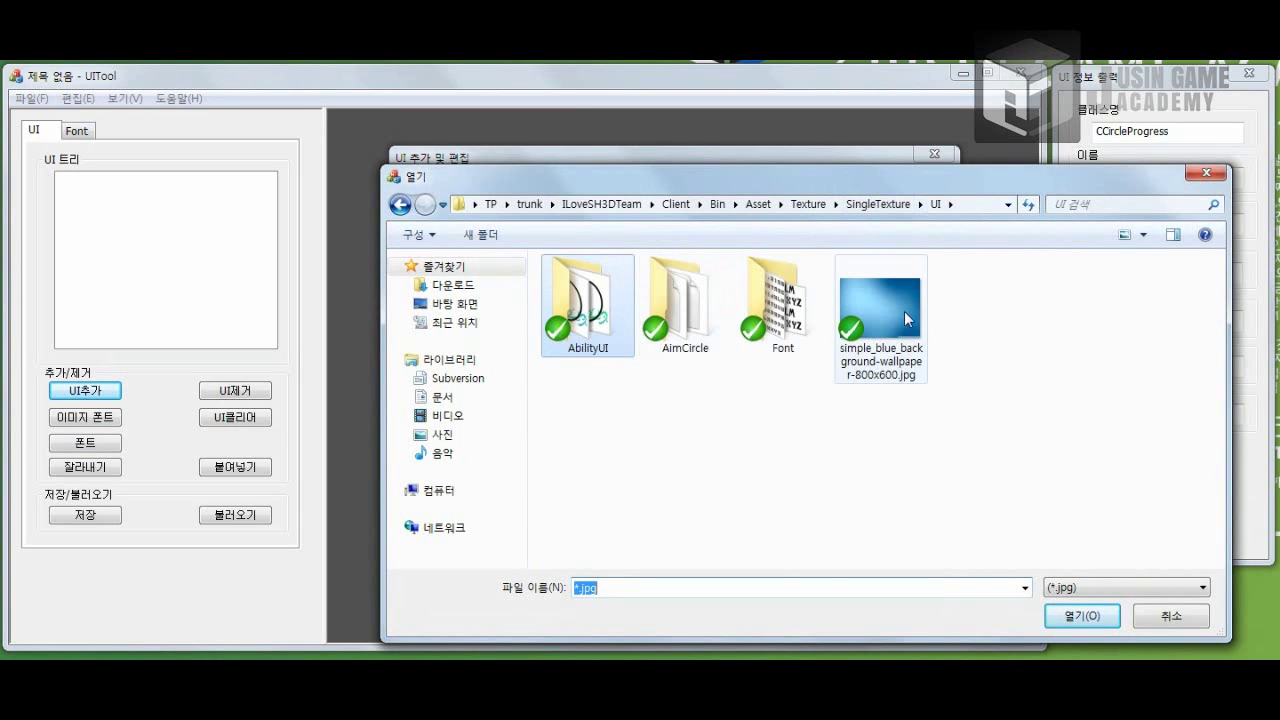
left_click(1100, 588)
left_click(1072, 610)
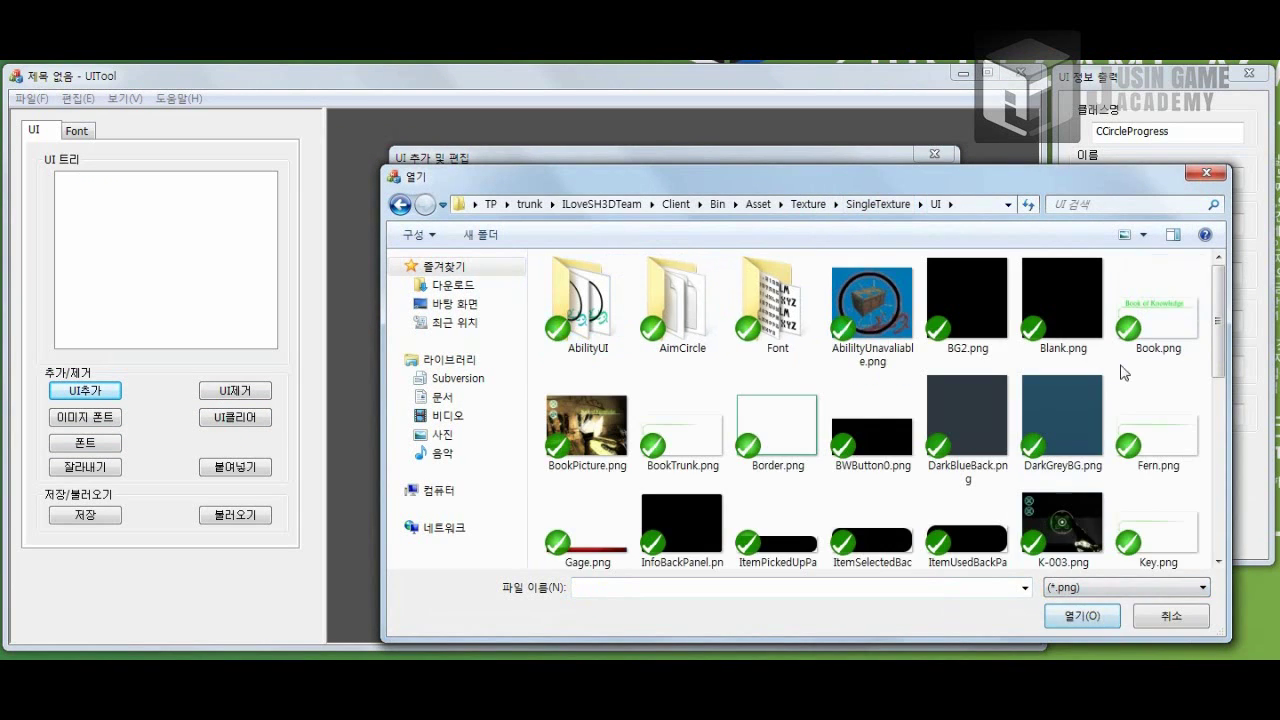
left_click(808, 205)
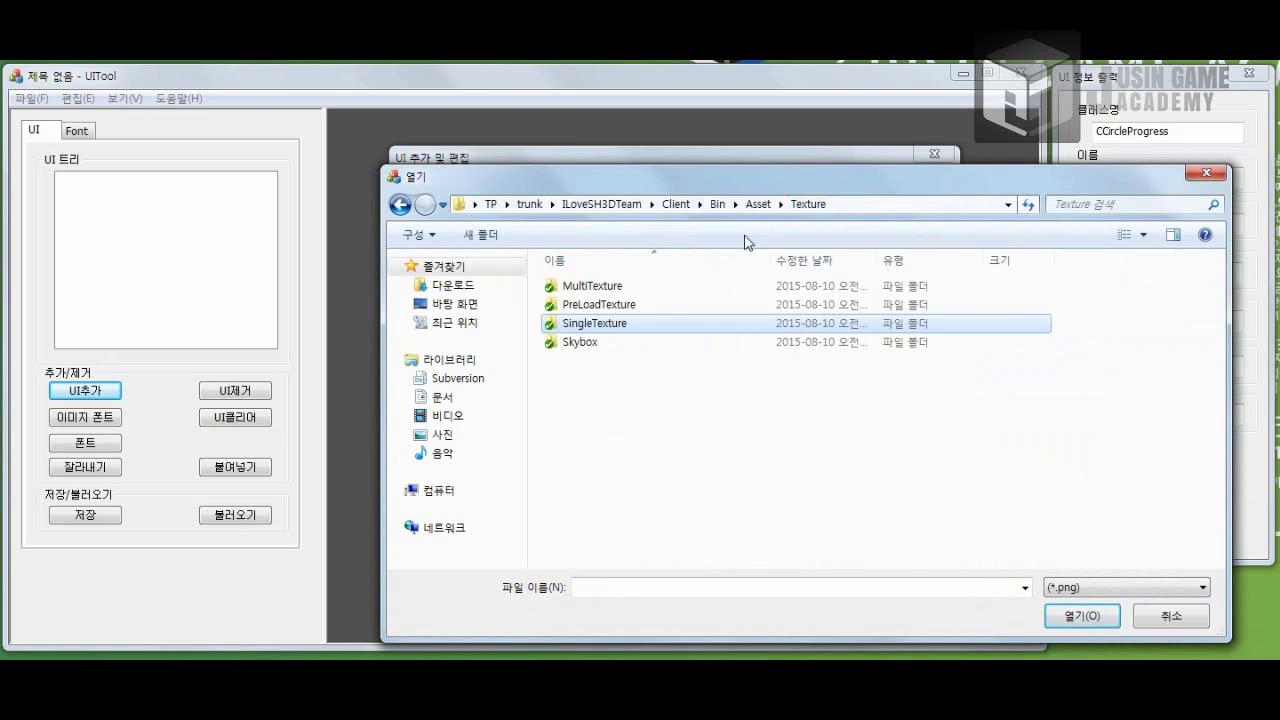
double_click(591, 286)
double_click(570, 304)
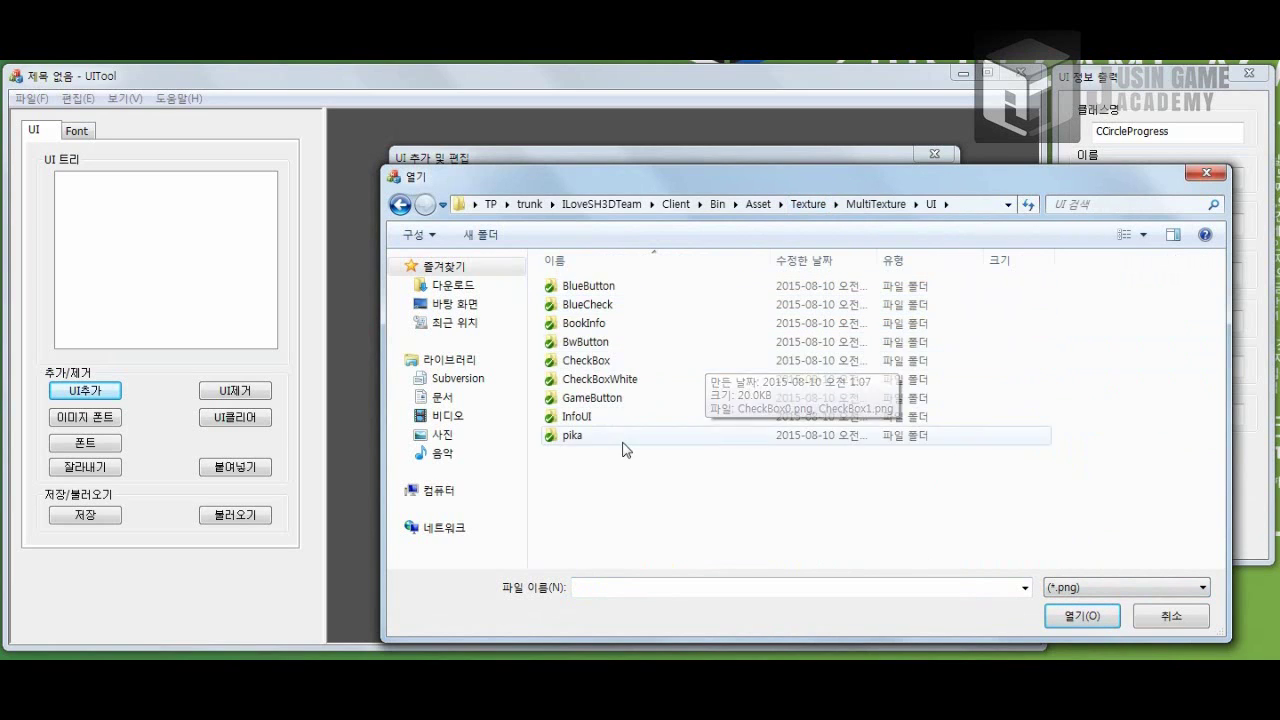
double_click(598, 341)
left_click_drag(936, 433, 594, 271)
left_click(1080, 614)
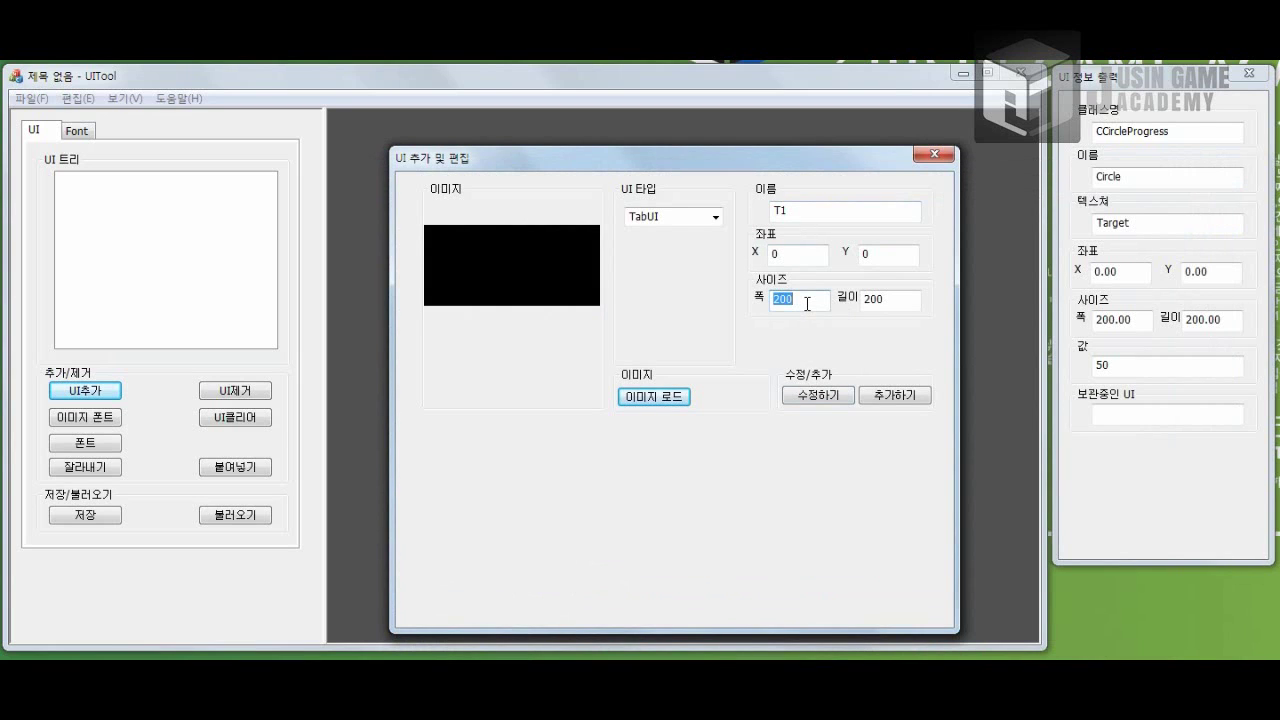
Step: Clear the tab's size and coordinates, add T1 to the canvas and select it in the UI tree
double_click(885, 299)
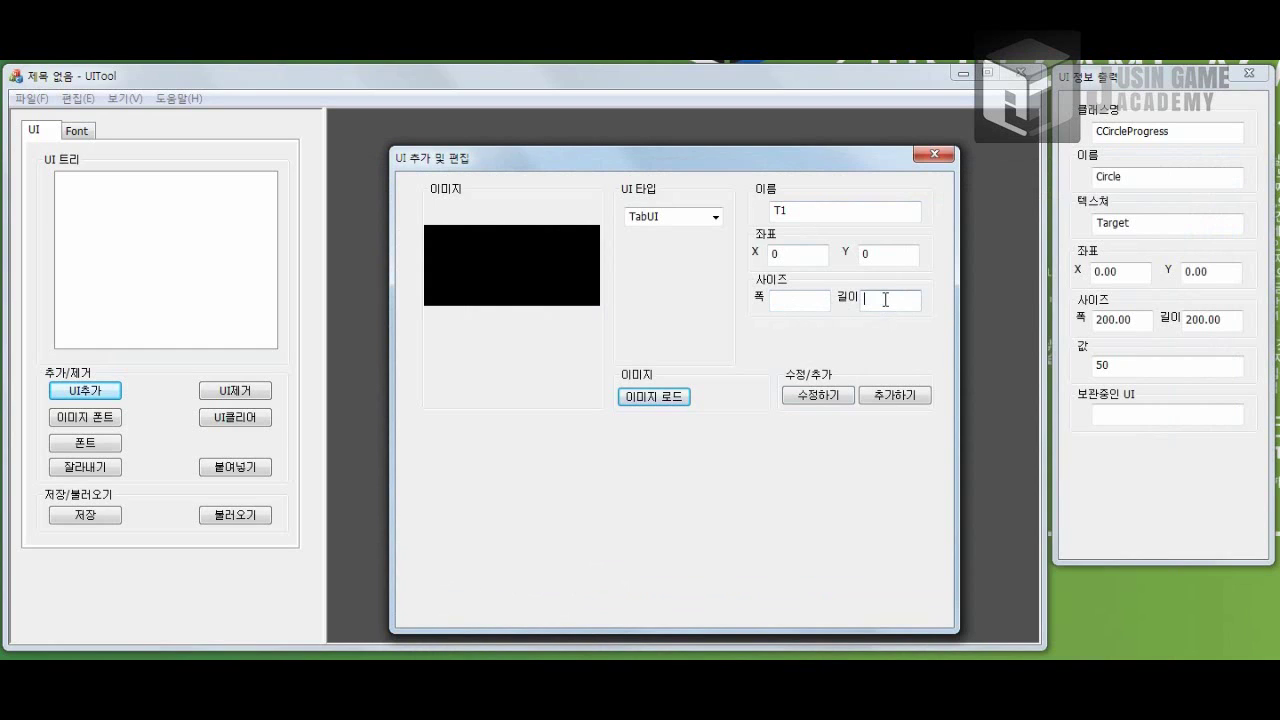
double_click(793, 254)
left_click(890, 396)
mouse_move(653, 157)
left_mouse_down()
mouse_move(654, 237)
mouse_move(598, 234)
left_mouse_up()
left_click(96, 182)
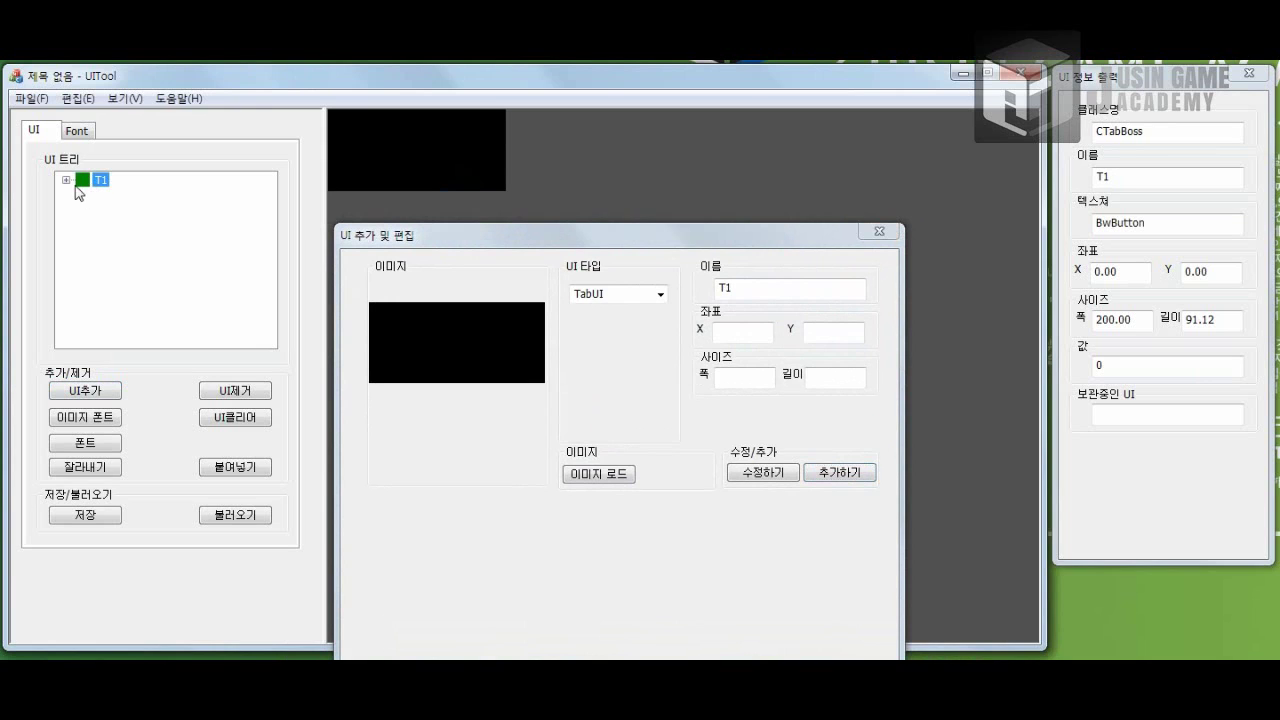
Step: Add a second tab named T2 and place it beside T1 at about X 215, Y 3
left_click(728, 289)
key("BackSpace")
type("2")
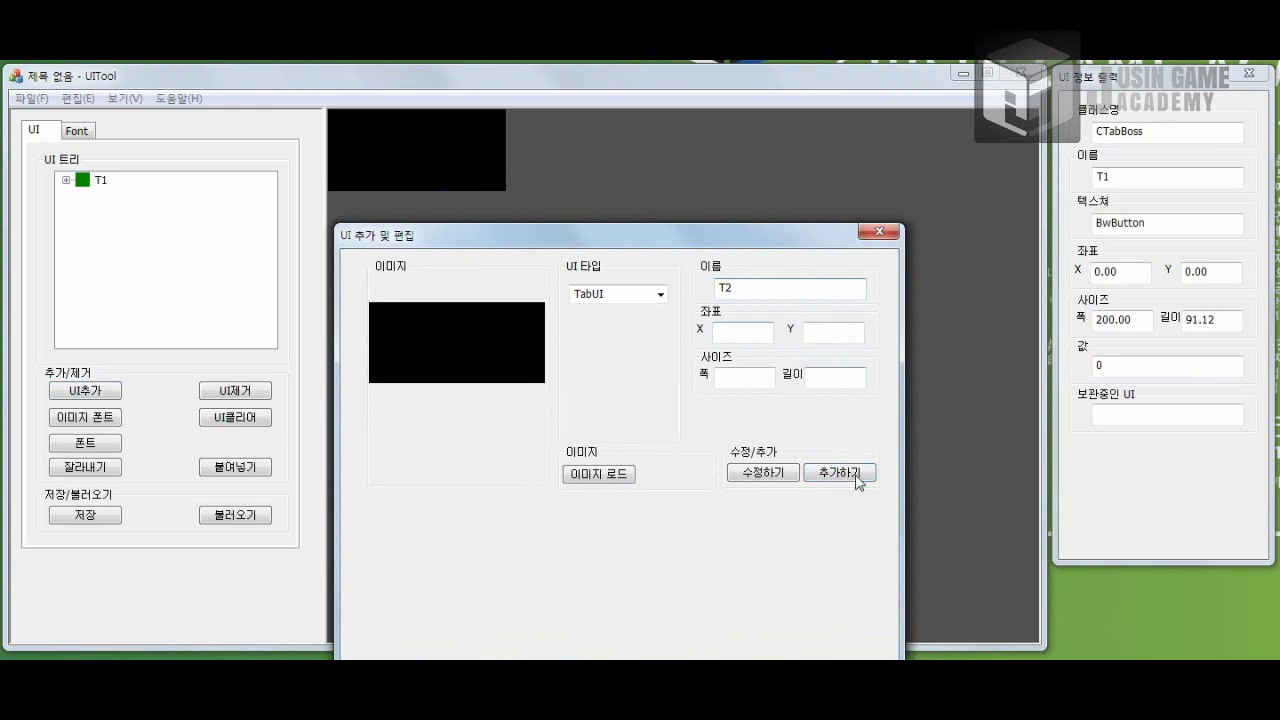
left_click(845, 474)
left_click_drag(620, 180, 627, 175)
Step: Add a third tab named T3 and place it beside T2 at about X 426, Y 3
left_click(720, 290)
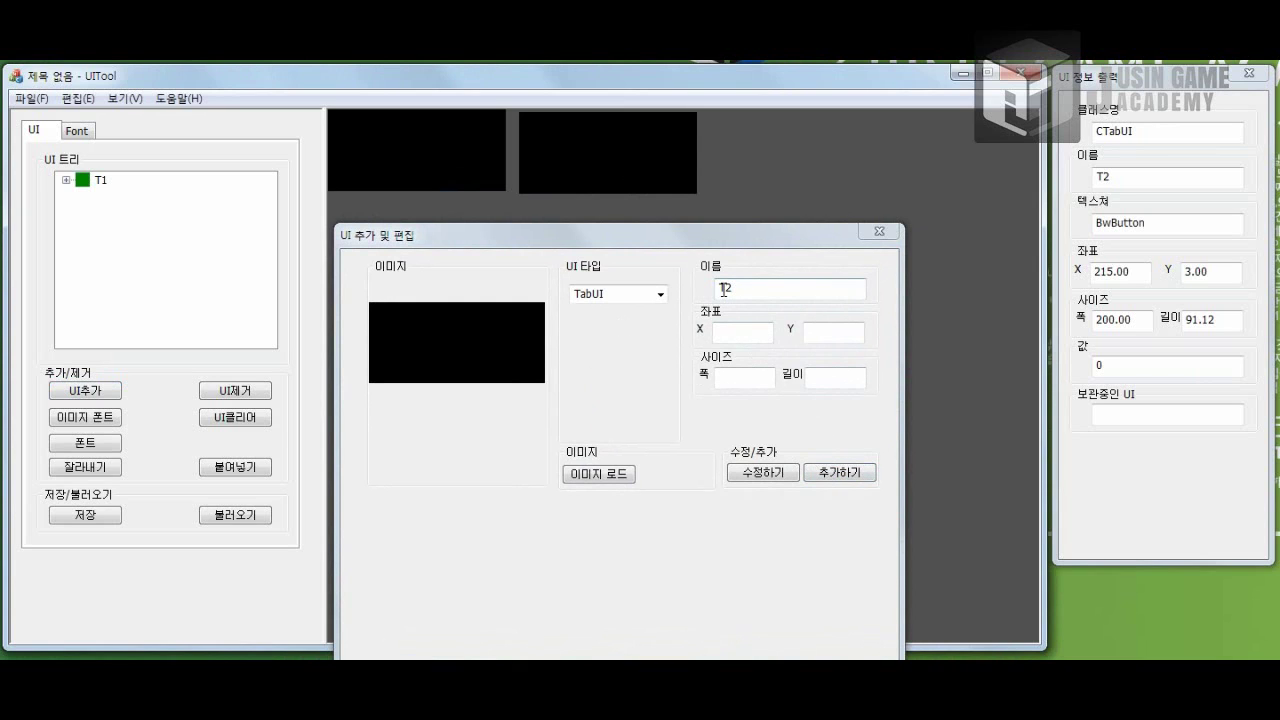
key("BackSpace")
type("3")
left_click(848, 476)
left_click_drag(801, 189, 817, 168)
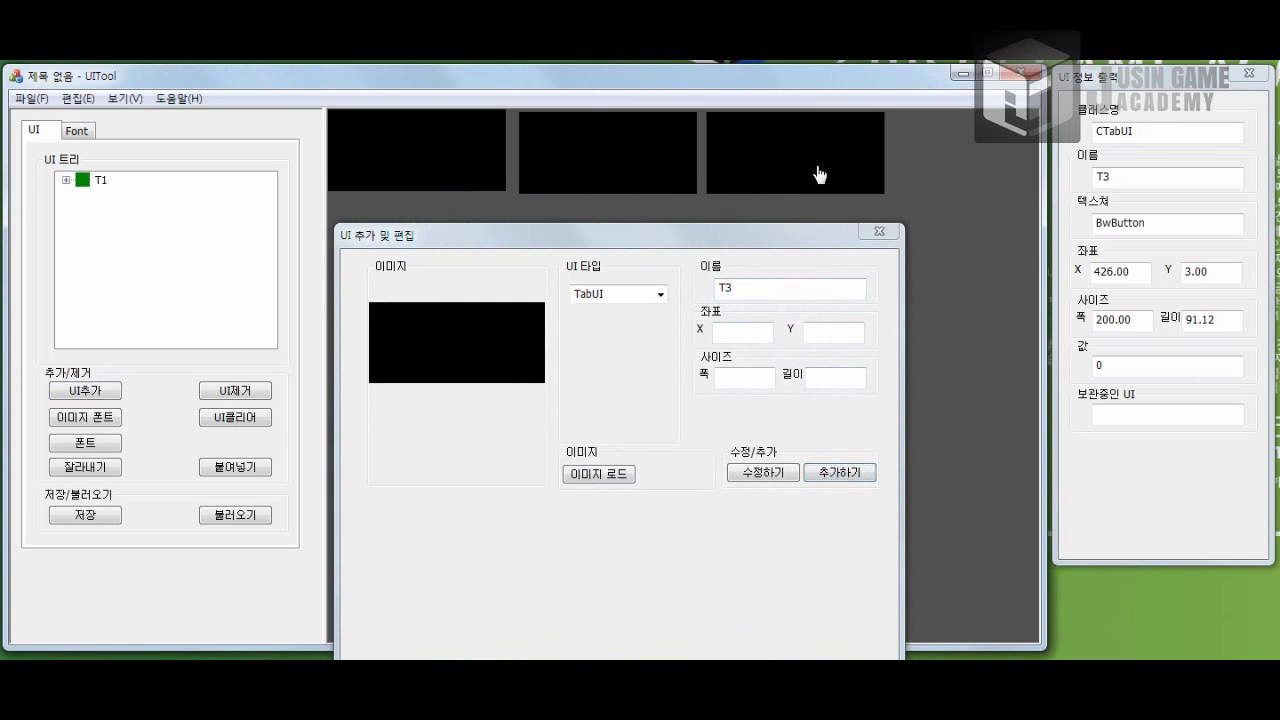
Step: Select the nested T1 tab in the UI tree and set the new element's type to Pannel
left_click(66, 180)
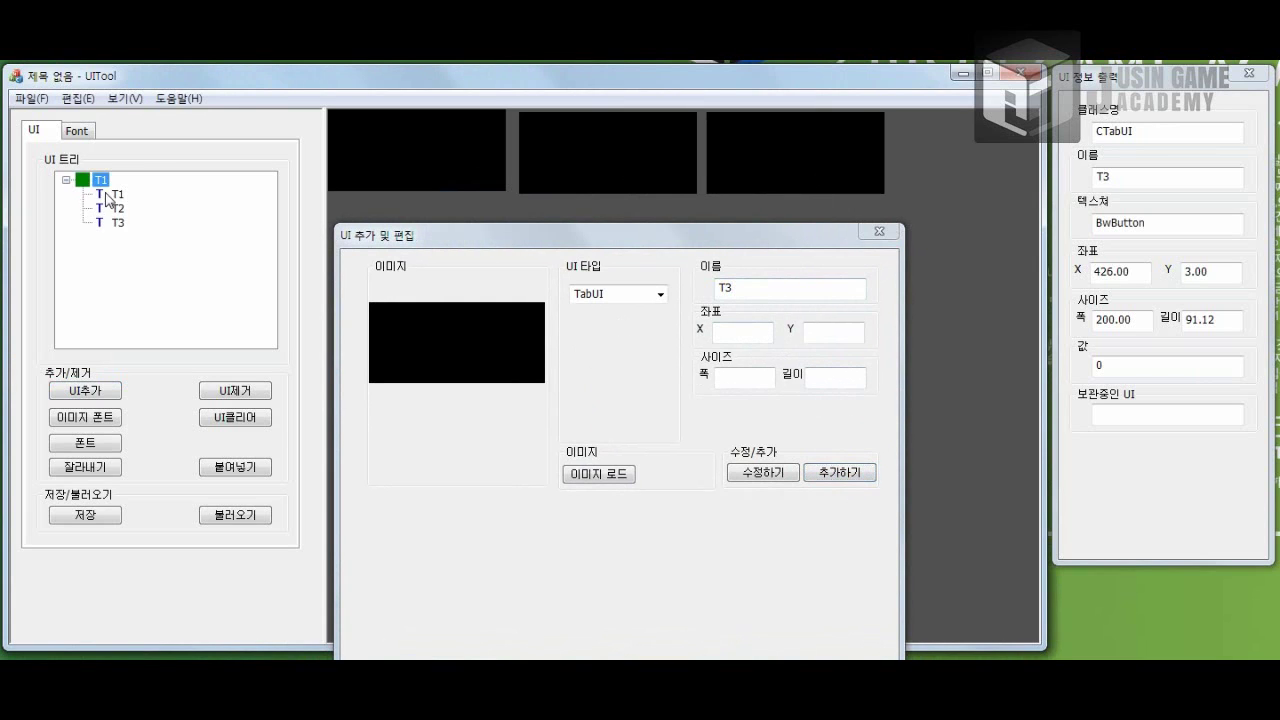
left_click(106, 194)
left_click(659, 294)
left_click(622, 309)
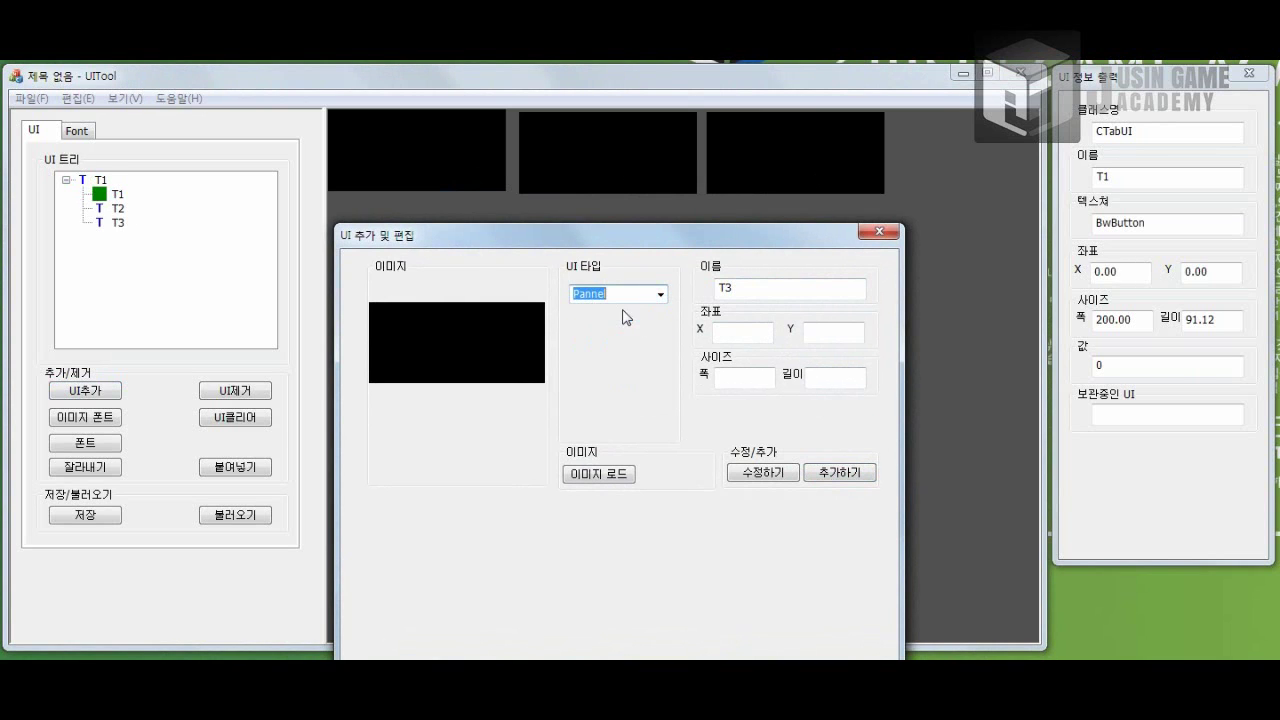
Step: Load MenuBG.png from the SingleTexture UI folder as the panel's texture
left_click(604, 474)
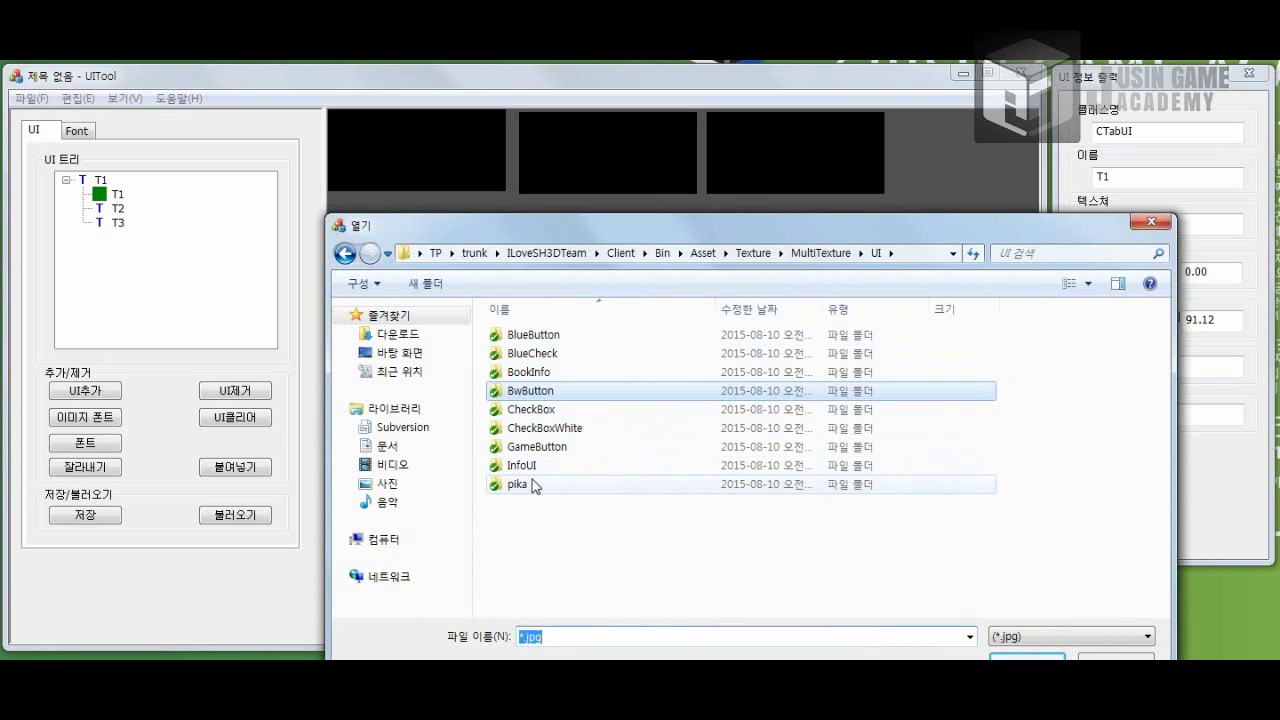
left_click(1143, 636)
left_click(1020, 656)
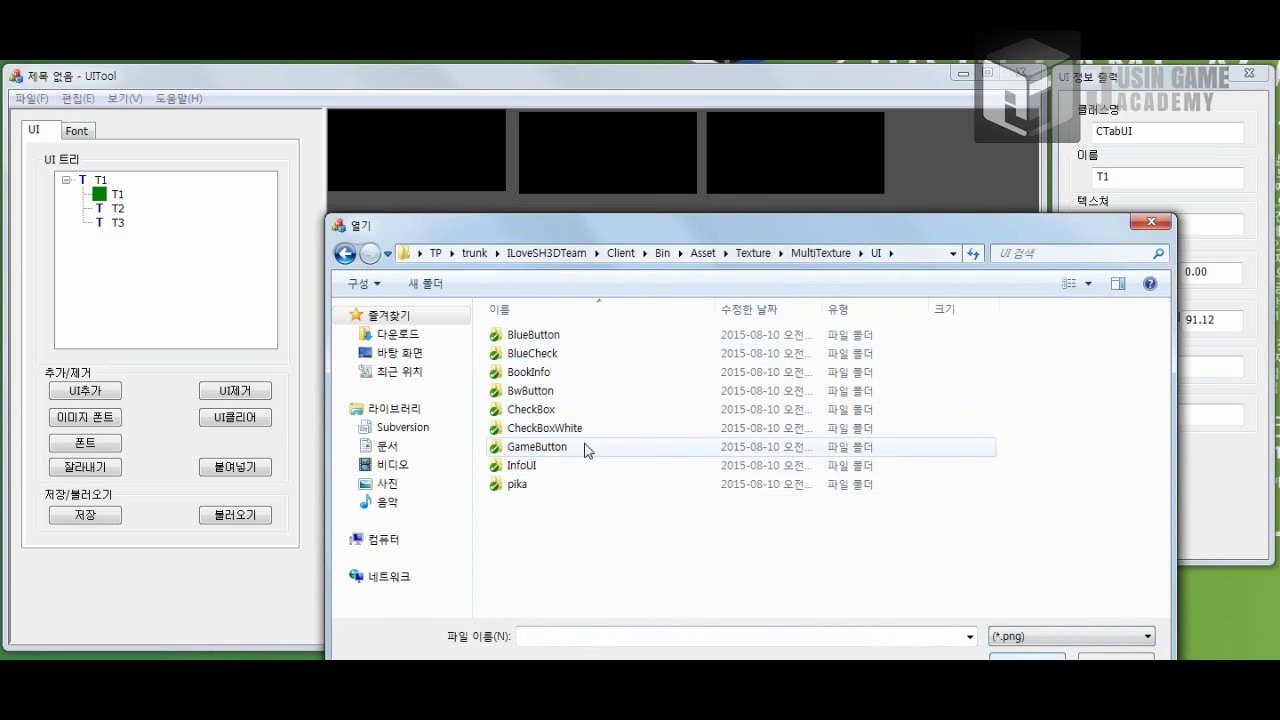
left_click(1027, 640)
left_click(1027, 645)
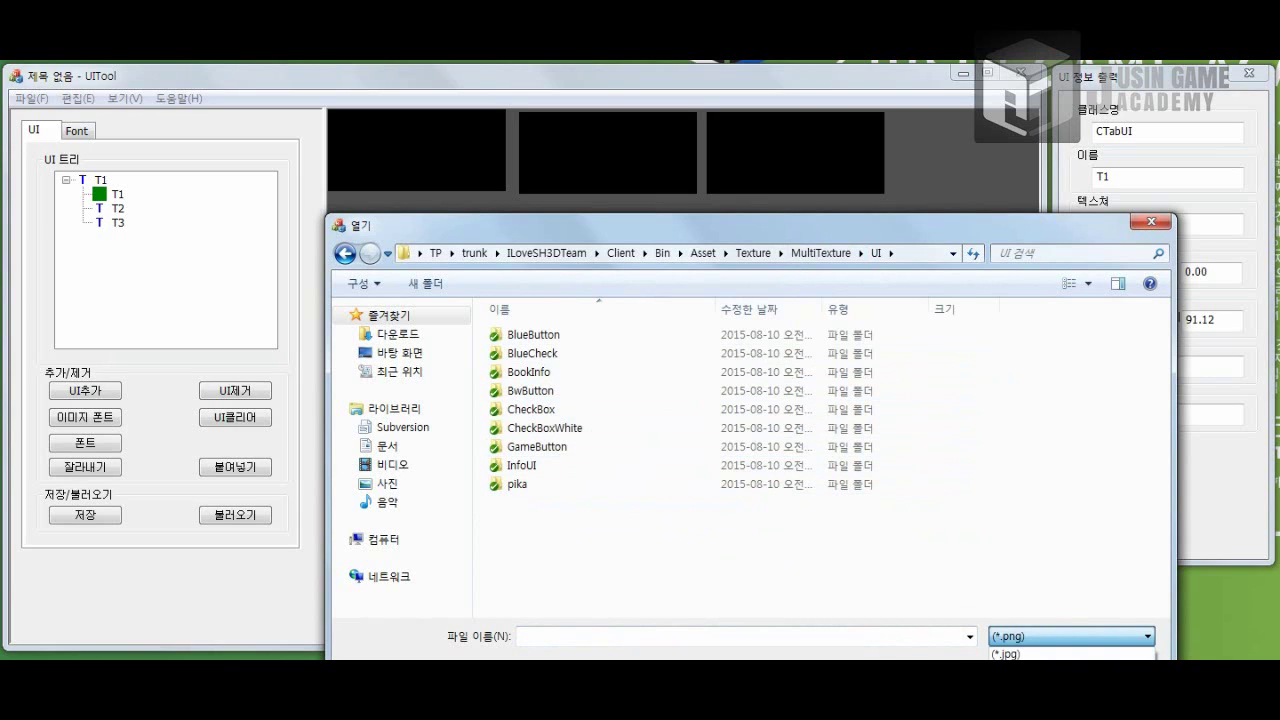
left_click(753, 253)
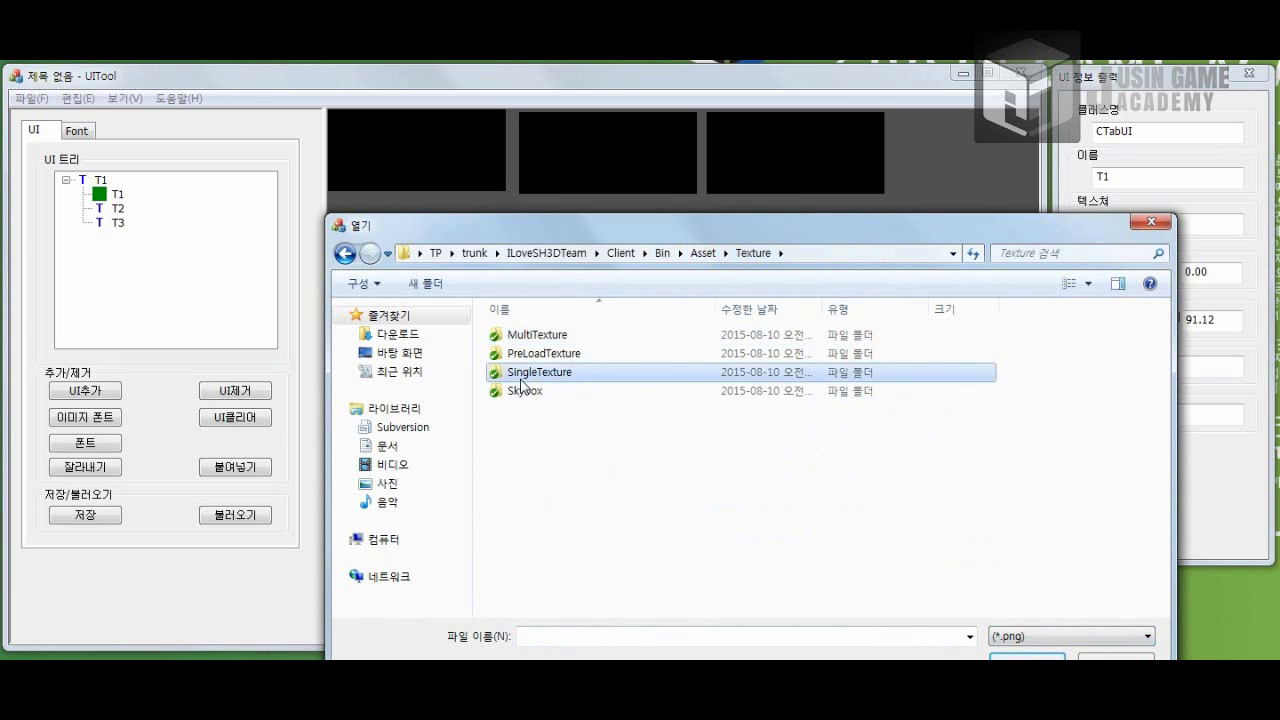
double_click(540, 372)
double_click(515, 391)
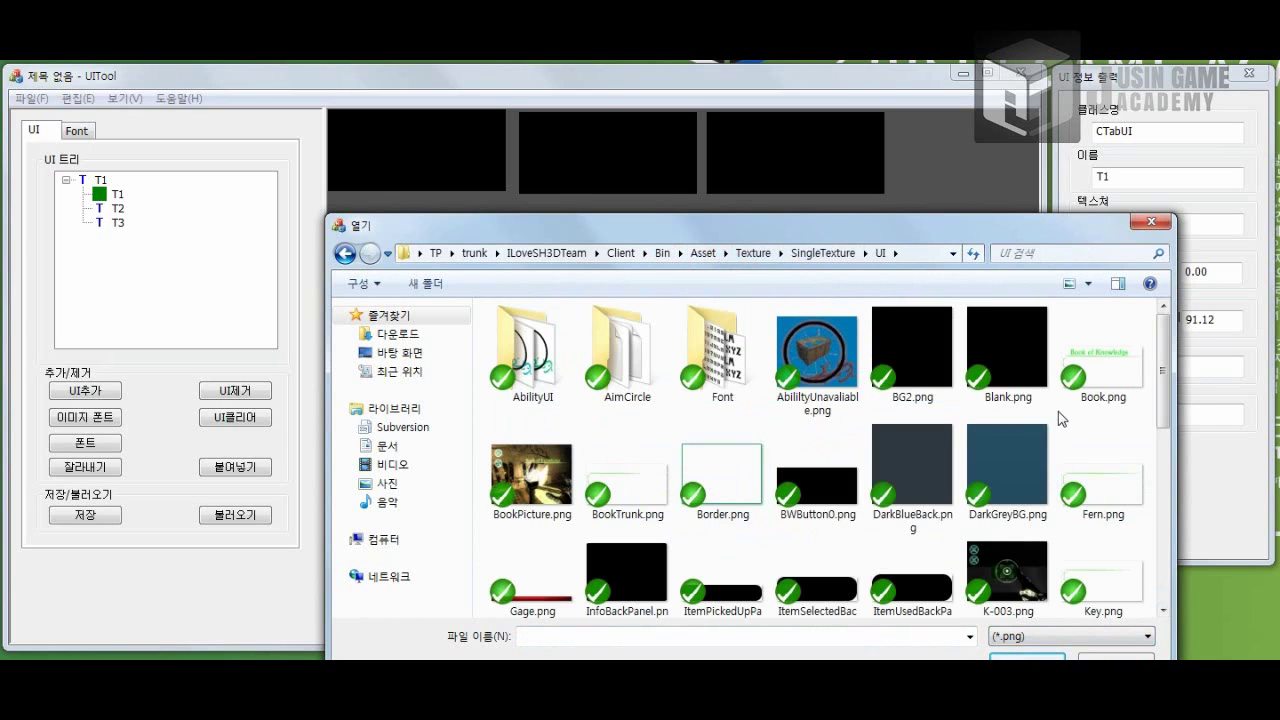
scroll(1060, 415, "down", 10)
scroll(950, 430, "up", 1)
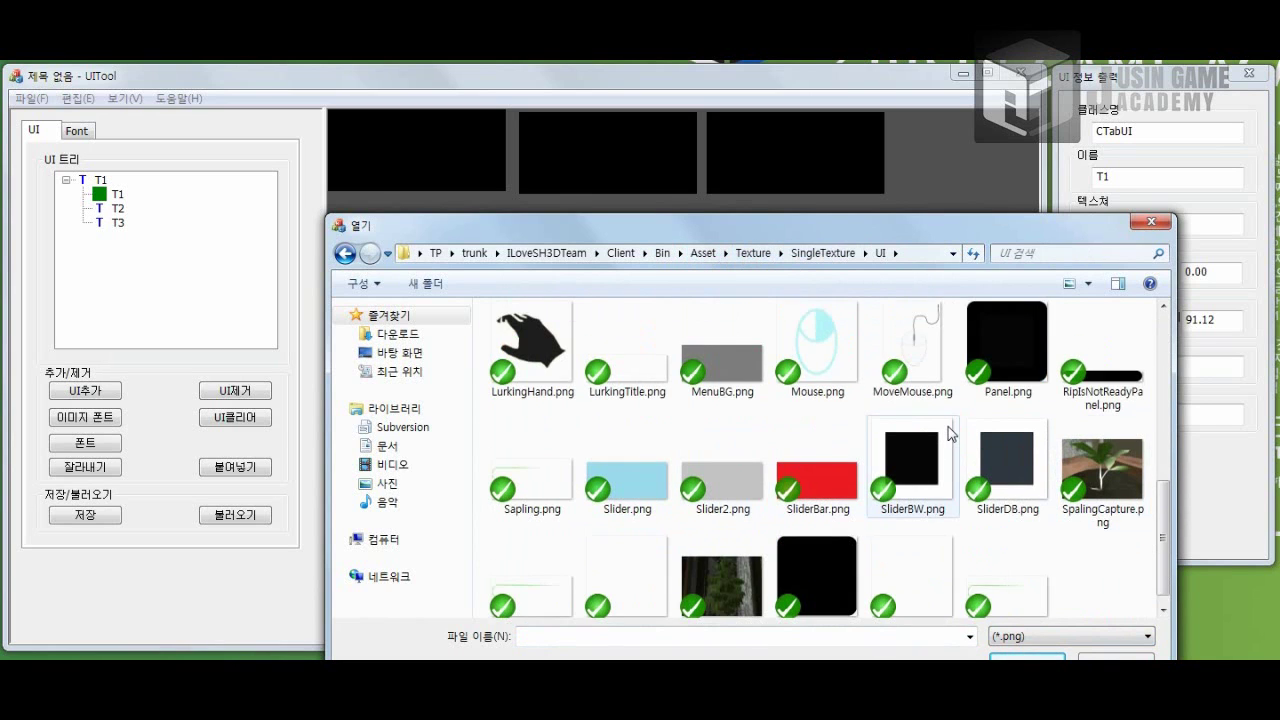
double_click(728, 365)
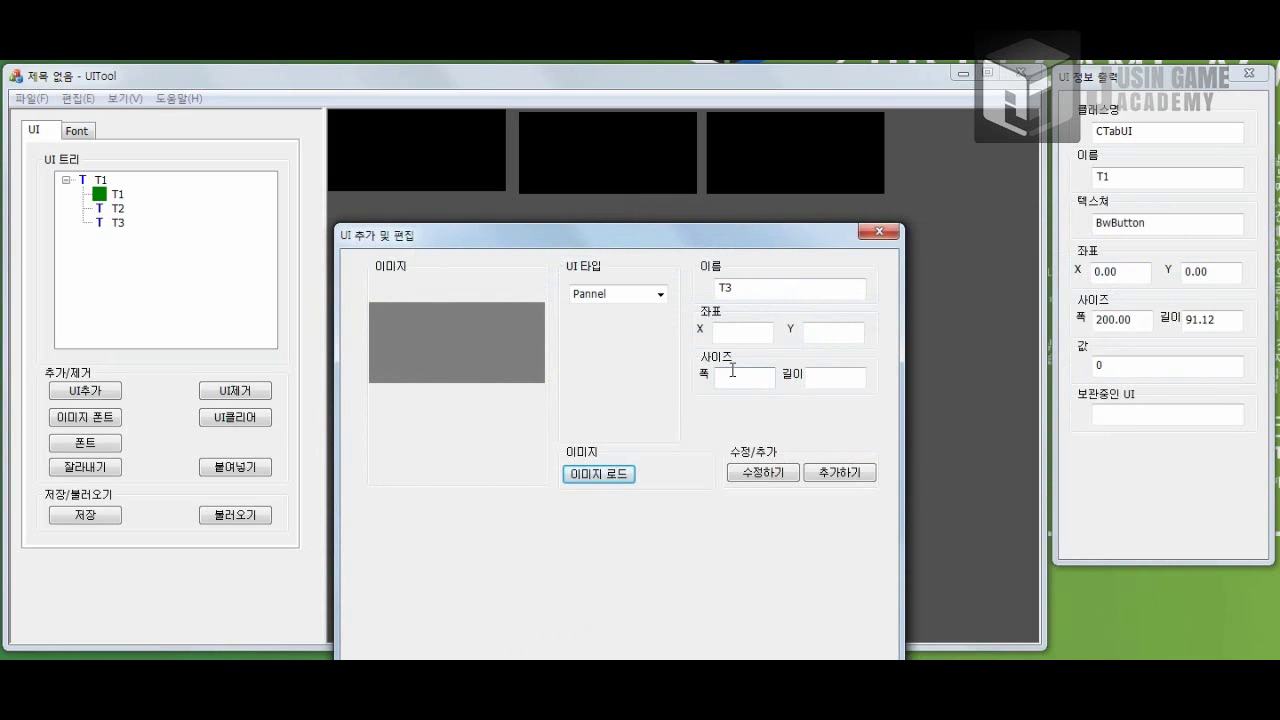
Step: Add the element under T1 with the name Panel and test it by switching between tabs T2 and T1
double_click(744, 289)
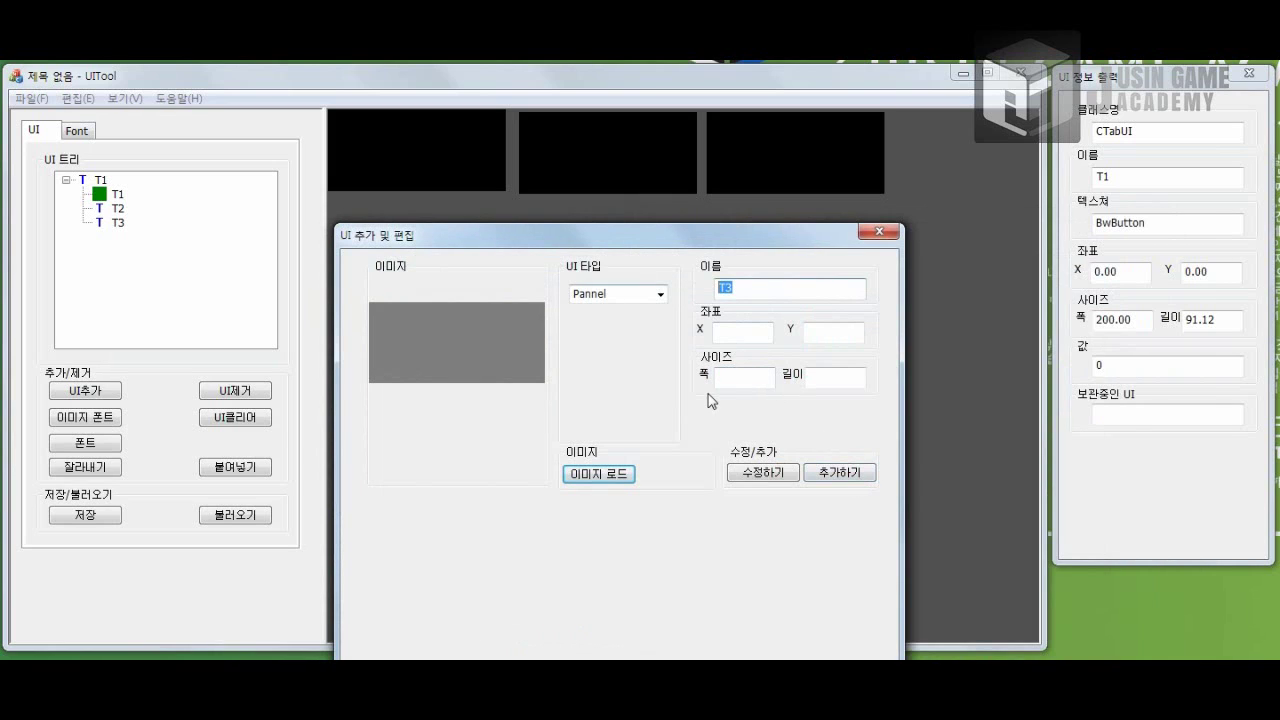
left_click(840, 473)
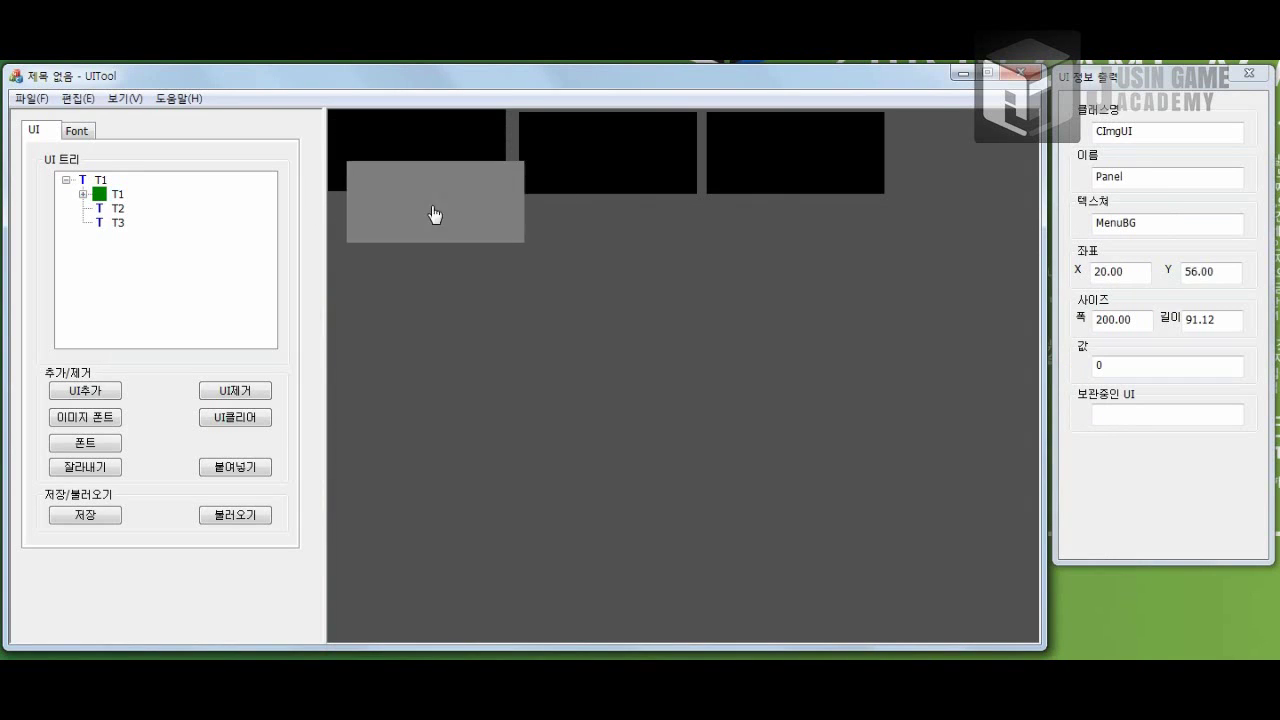
left_click_drag(434, 214, 600, 180)
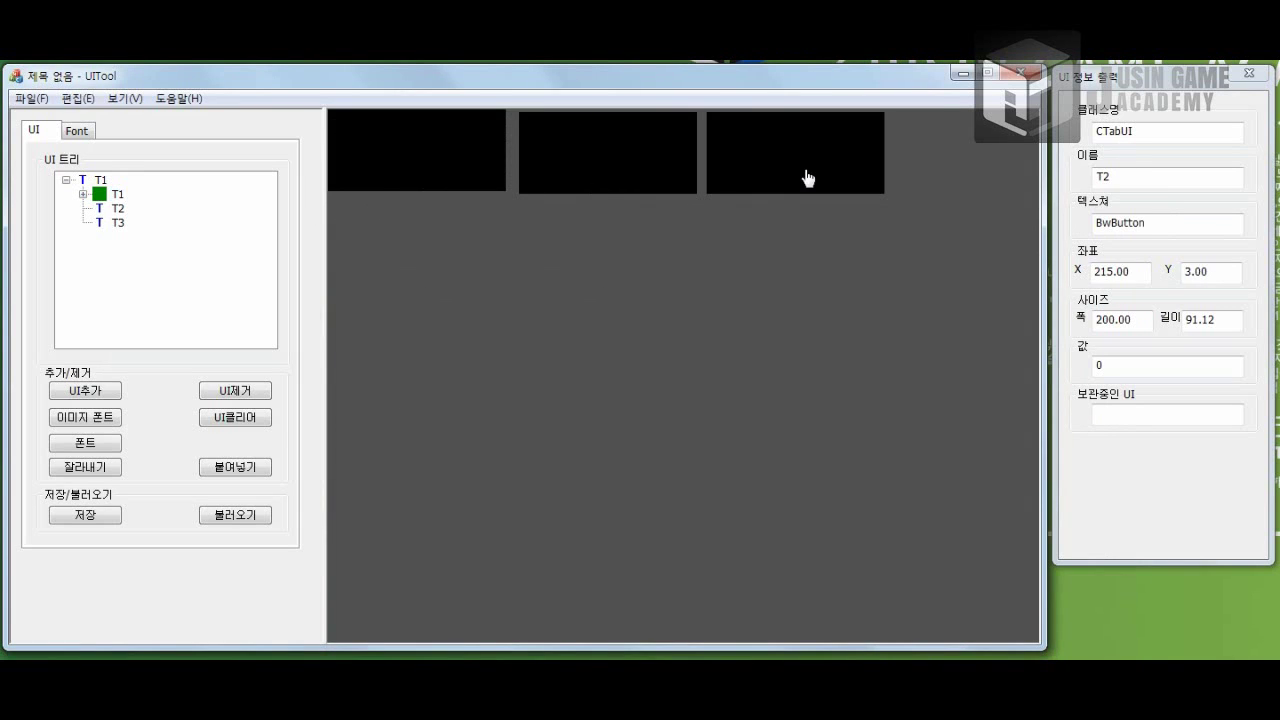
left_click(375, 174)
Step: Clear all UI elements and set up a new SpriteUI element with a Val of 2
left_click(250, 420)
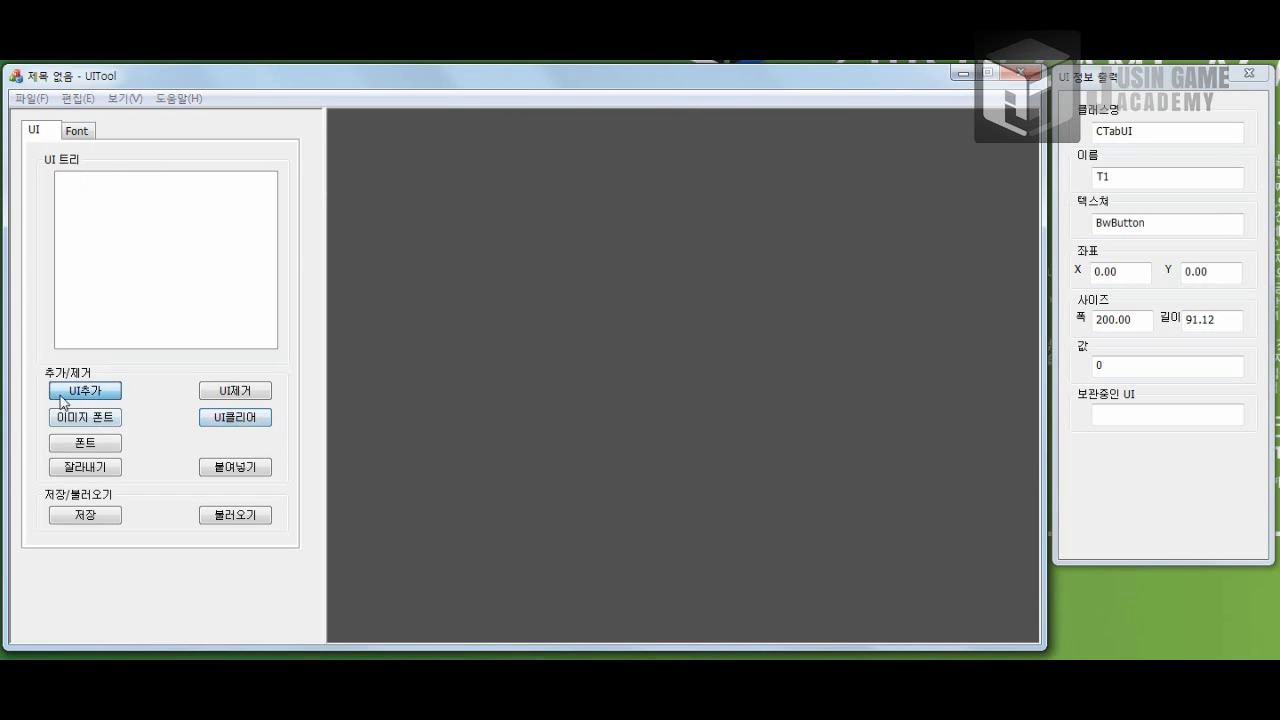
left_click(85, 391)
left_click(660, 293)
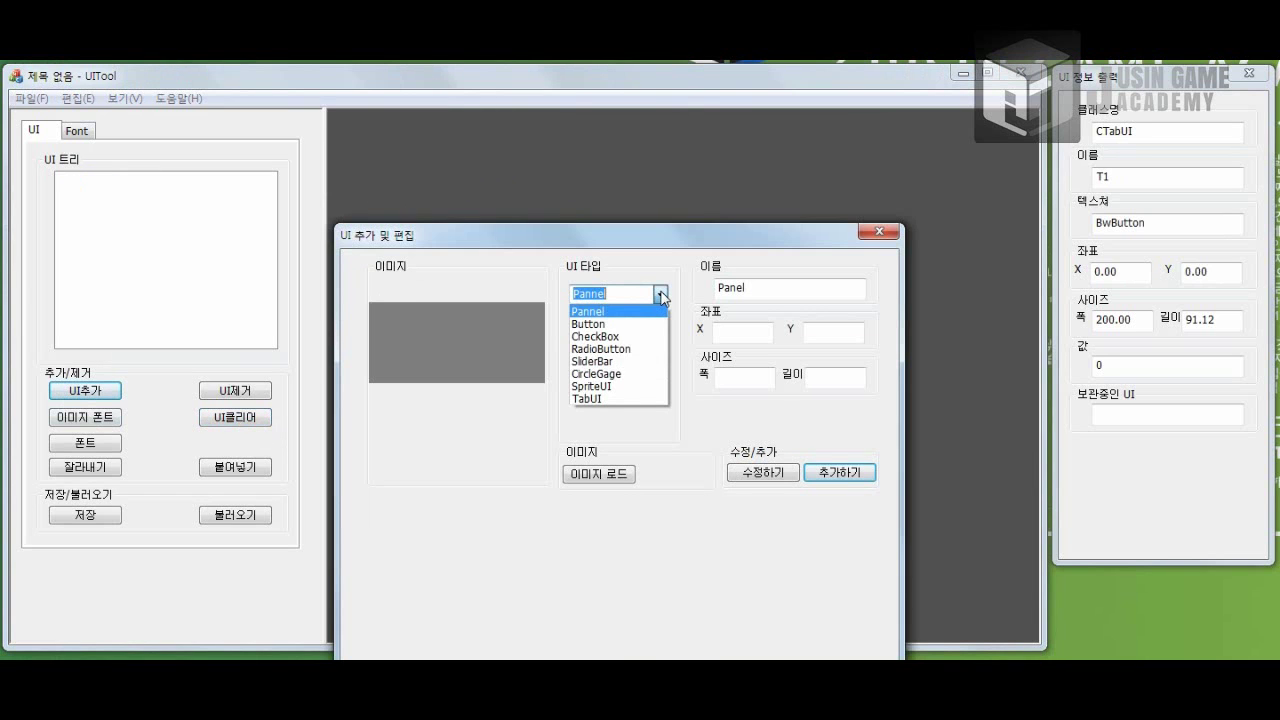
left_click(620, 386)
left_click_drag(717, 244, 727, 155)
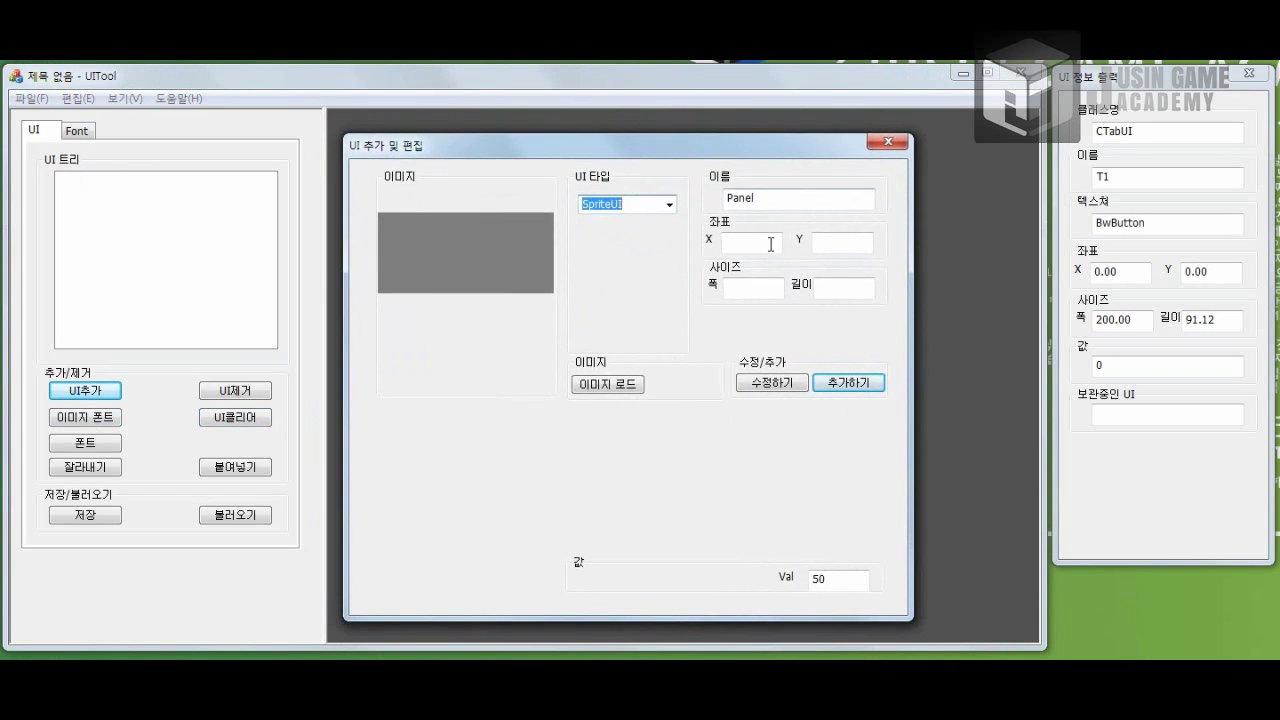
left_click_drag(860, 576, 749, 572)
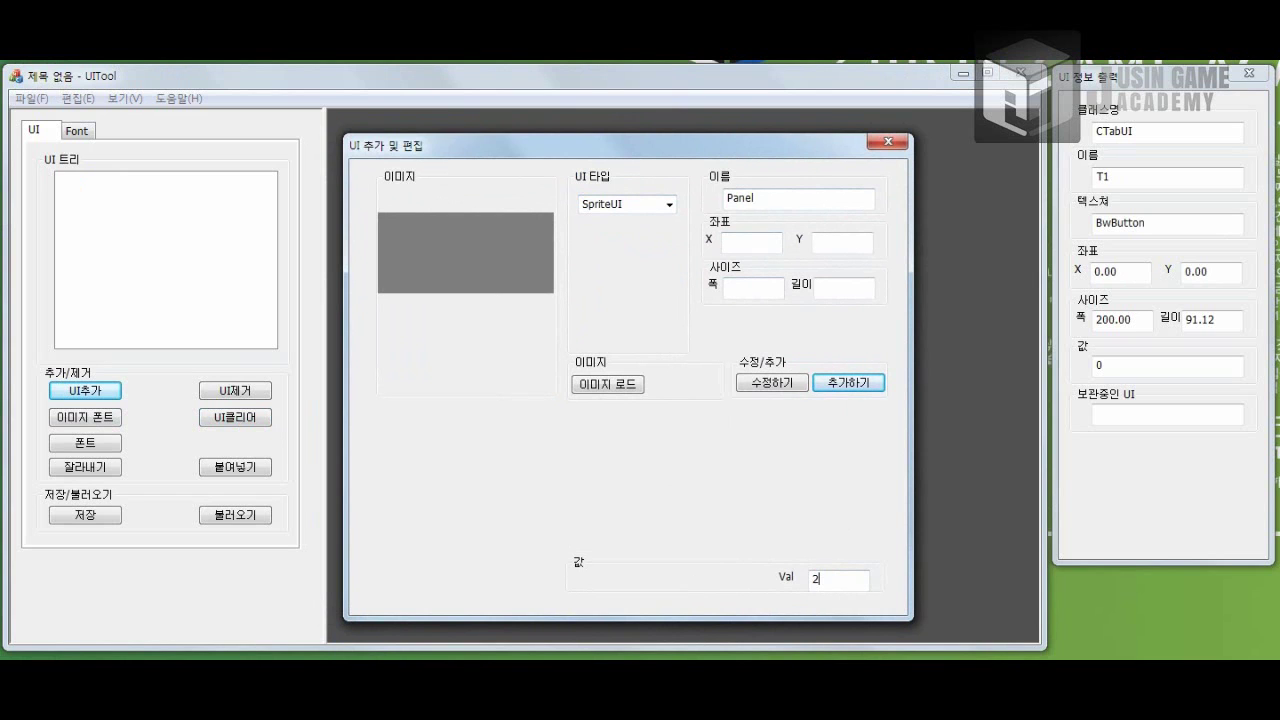
Step: Browse for the sprite's texture in the MultiTexture UI InfoUI UseAbility folder and list its PNG files
left_click(636, 383)
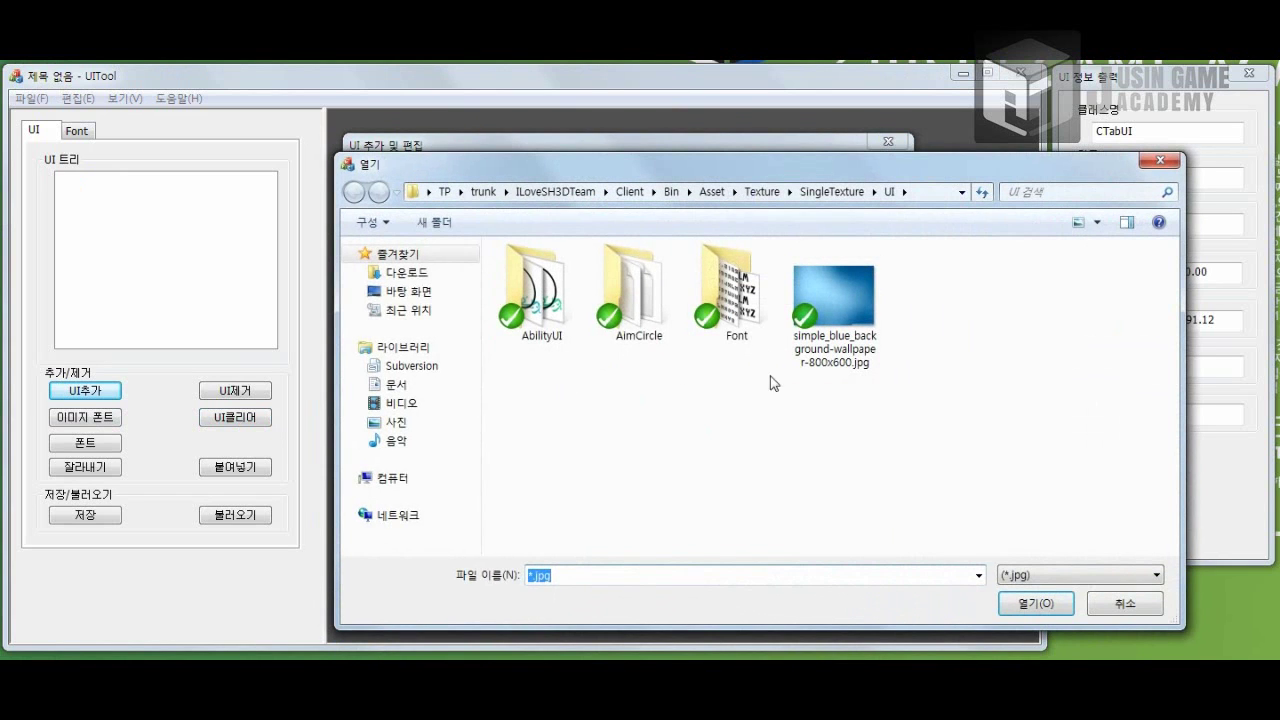
left_click(760, 193)
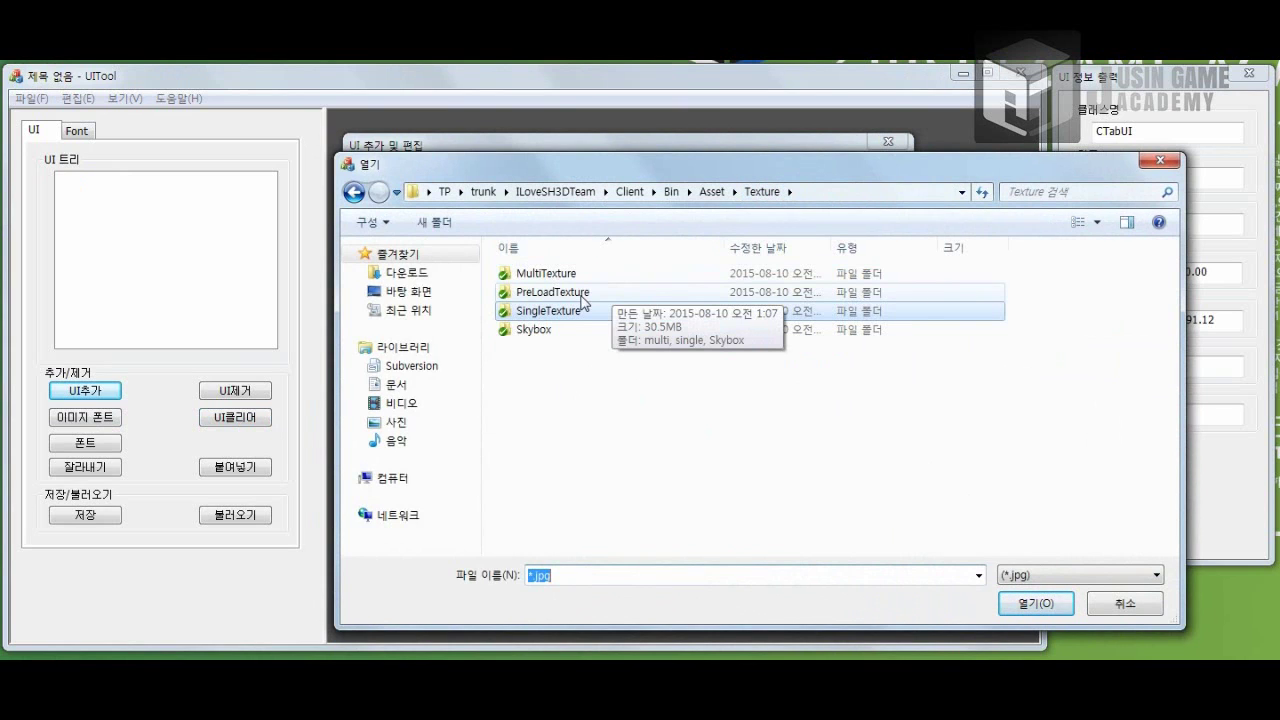
double_click(570, 274)
double_click(560, 294)
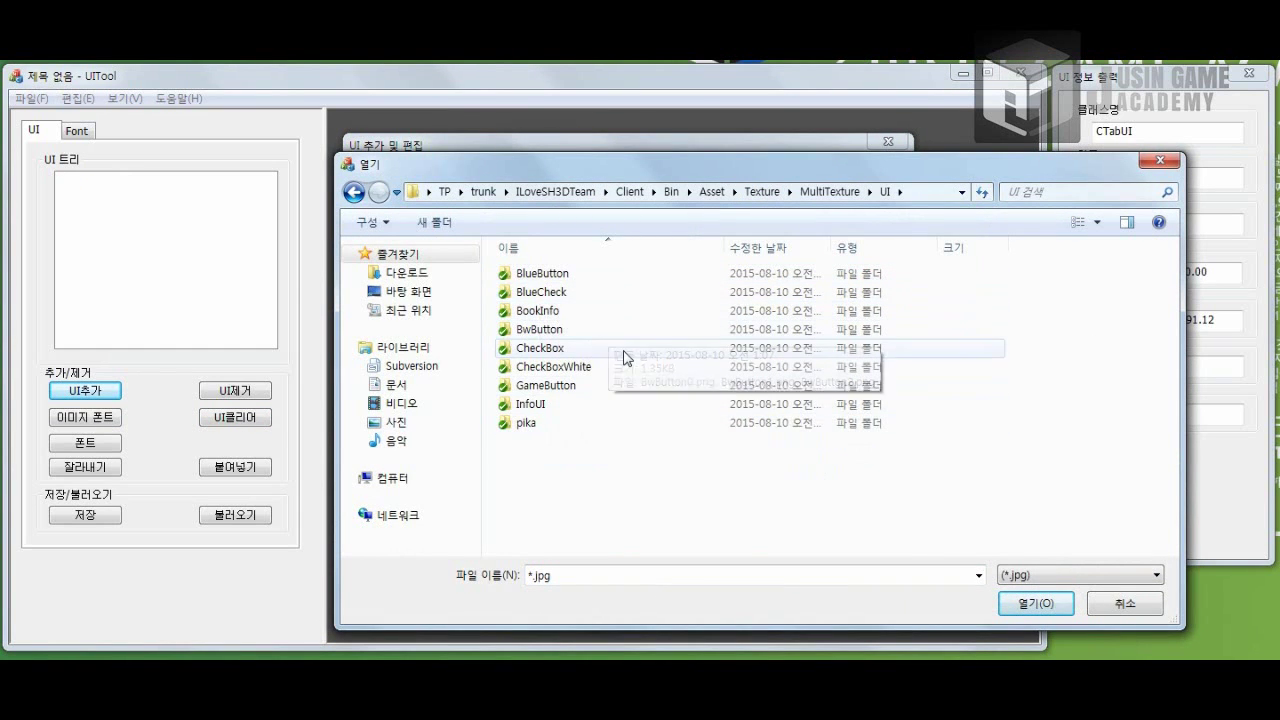
double_click(740, 404)
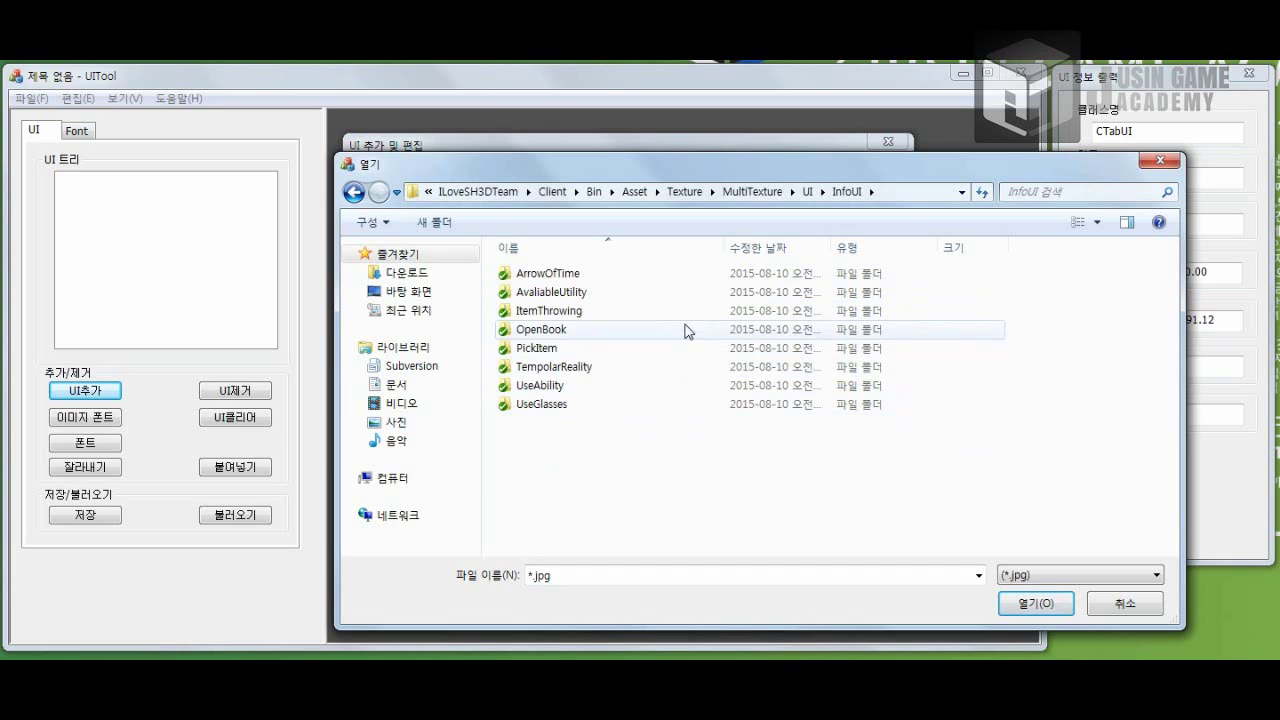
double_click(631, 390)
left_click(1035, 582)
left_click(1030, 606)
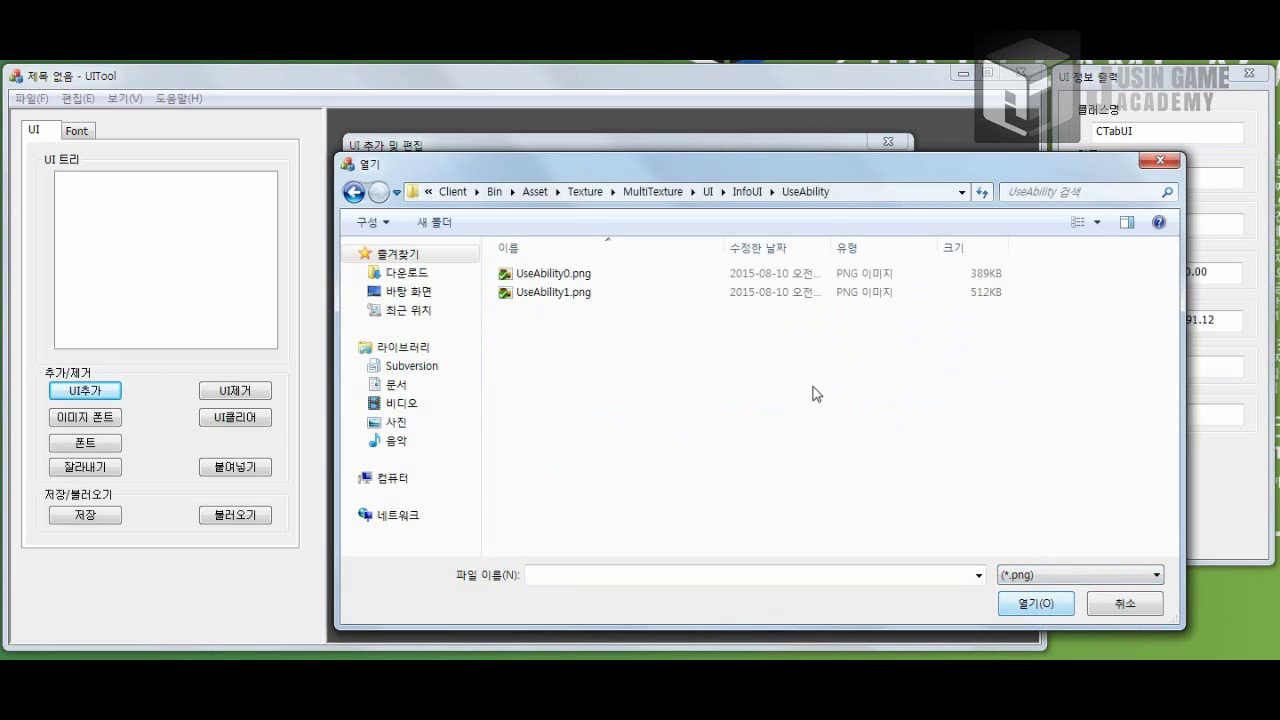
Step: Load UseAbility0.png and UseAbility1.png as the sprite's texture and add the sprite to the canvas
left_click(1097, 224)
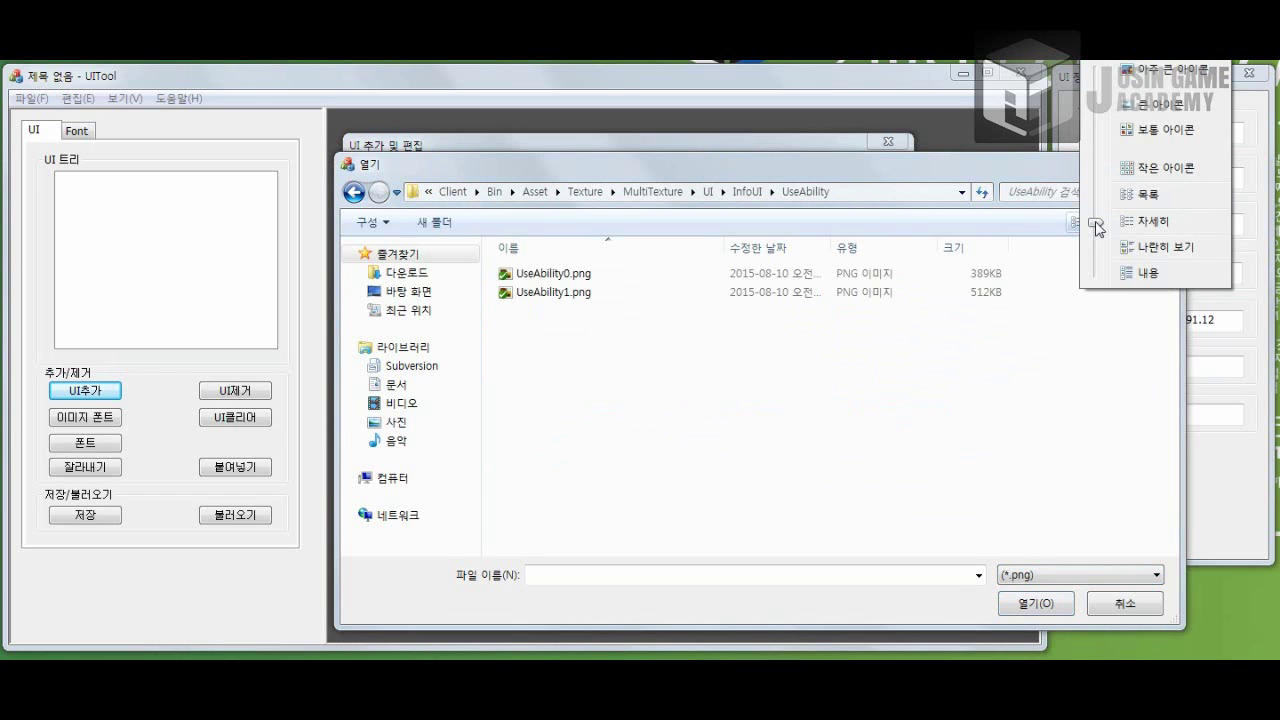
left_click(1138, 118)
left_click_drag(800, 412, 496, 242)
left_click(1035, 603)
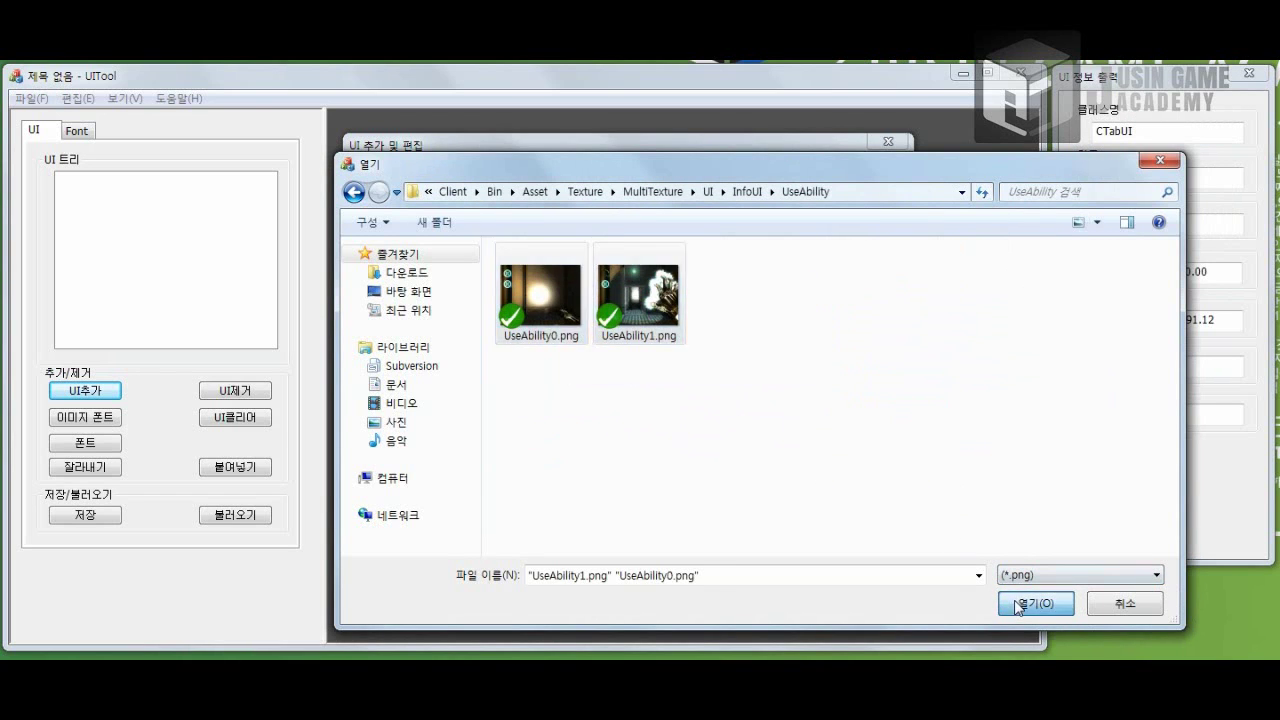
left_click(848, 383)
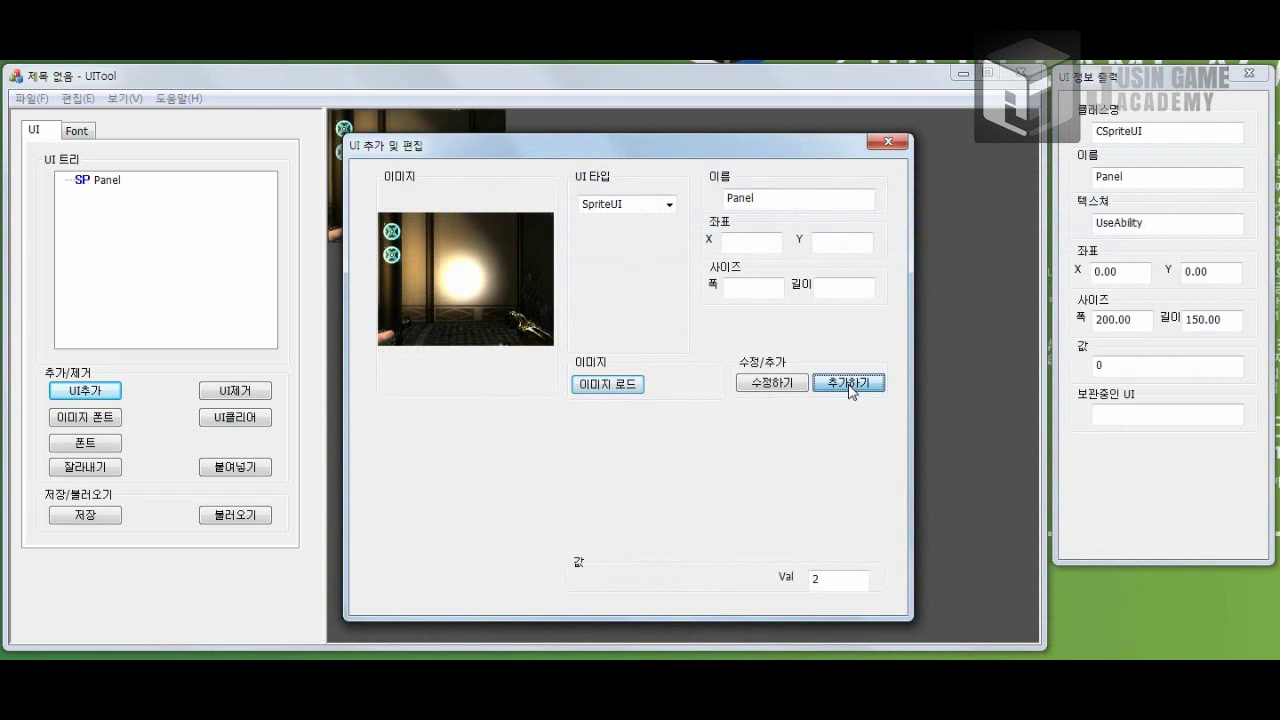
left_click(887, 141)
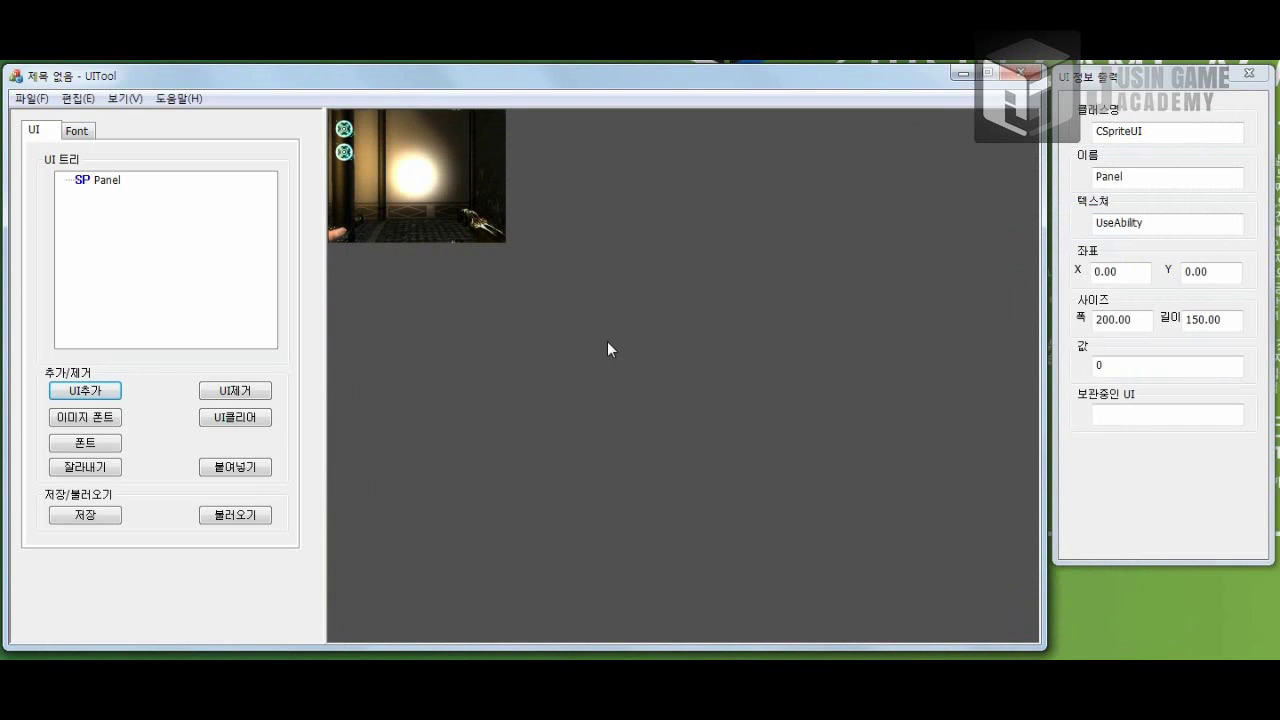
Step: Clear the canvas and load the saved layout MainMenu.xml from the Data UIData folder
left_click(204, 420)
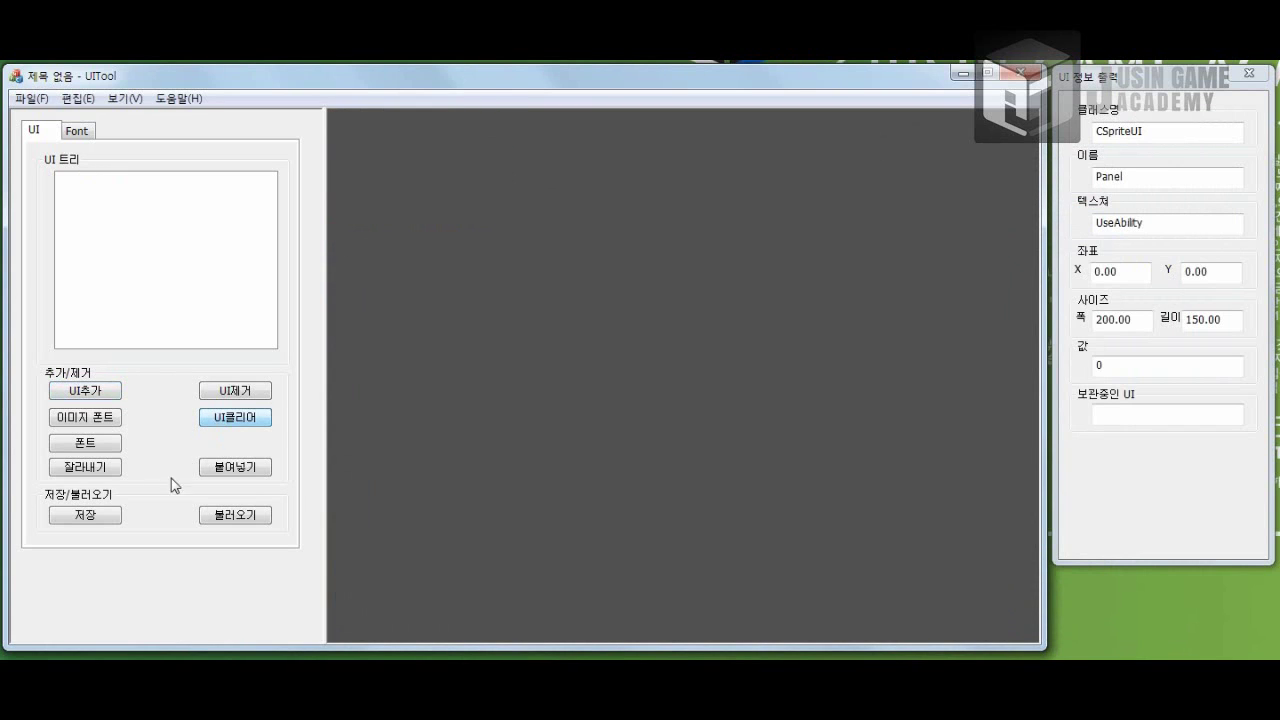
left_click(217, 517)
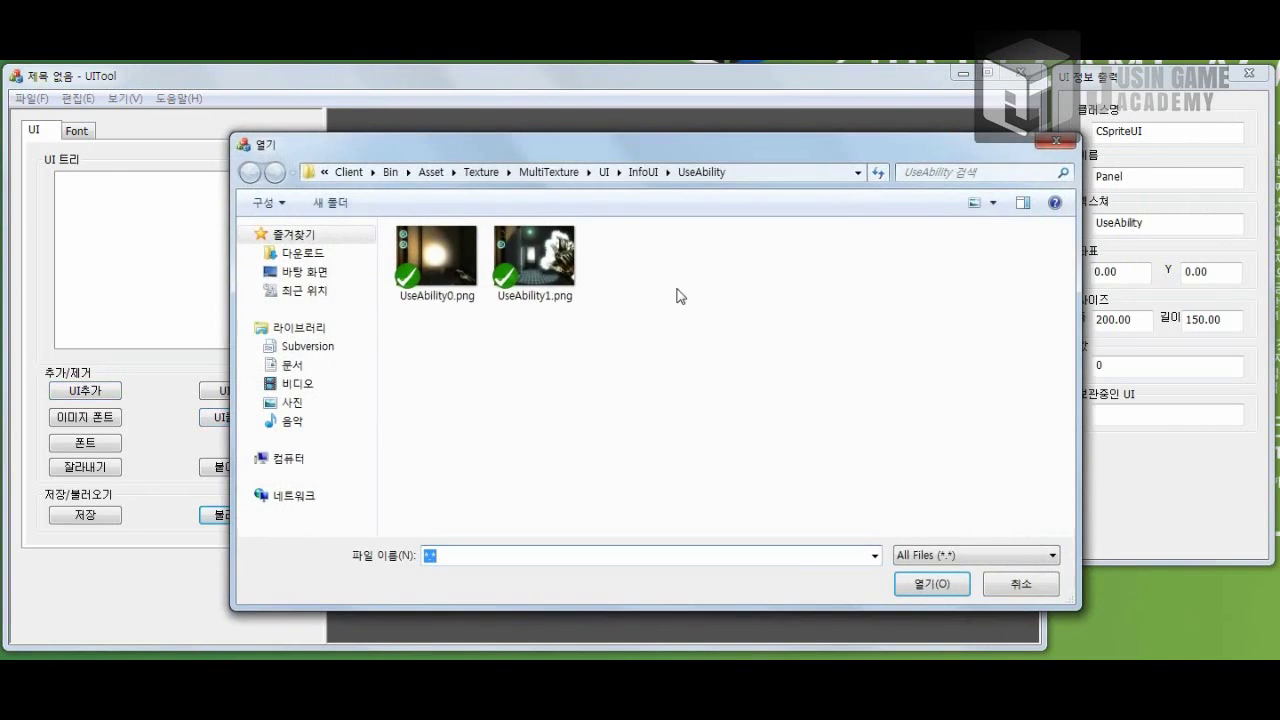
left_click(390, 172)
double_click(428, 272)
double_click(467, 381)
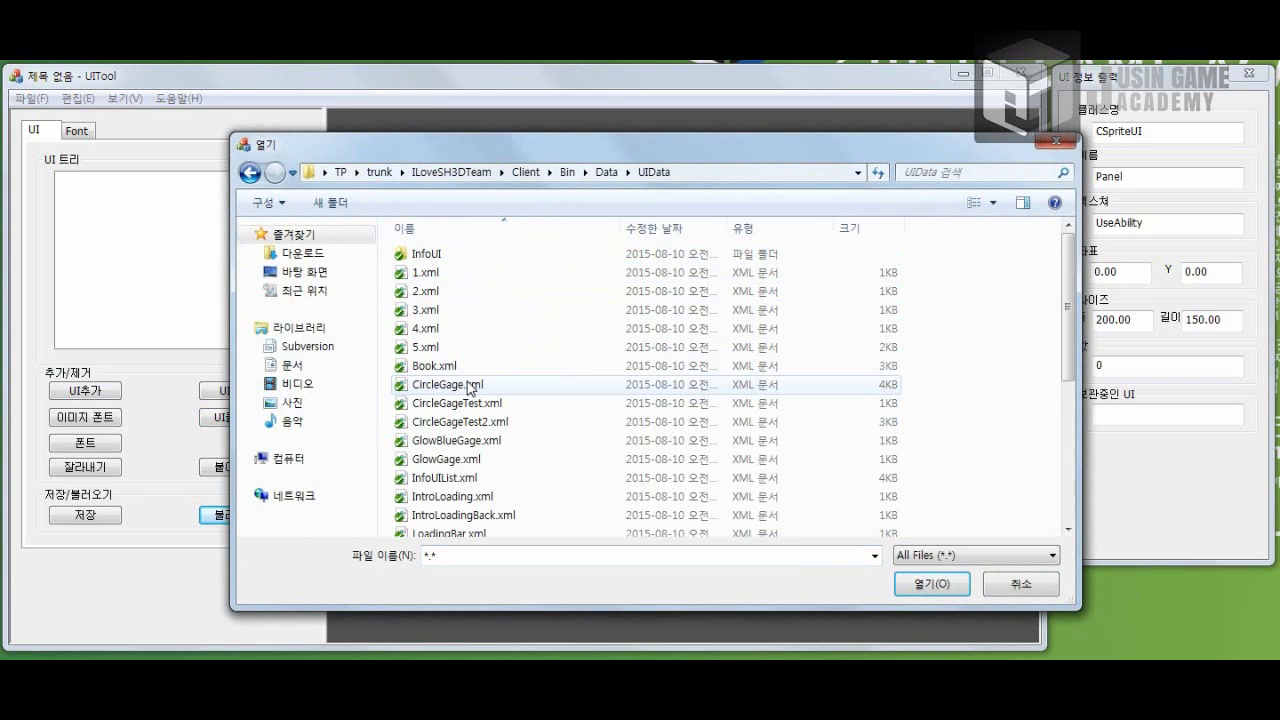
left_click(551, 372)
scroll(551, 375, "down", 2)
scroll(540, 380, "down", 2)
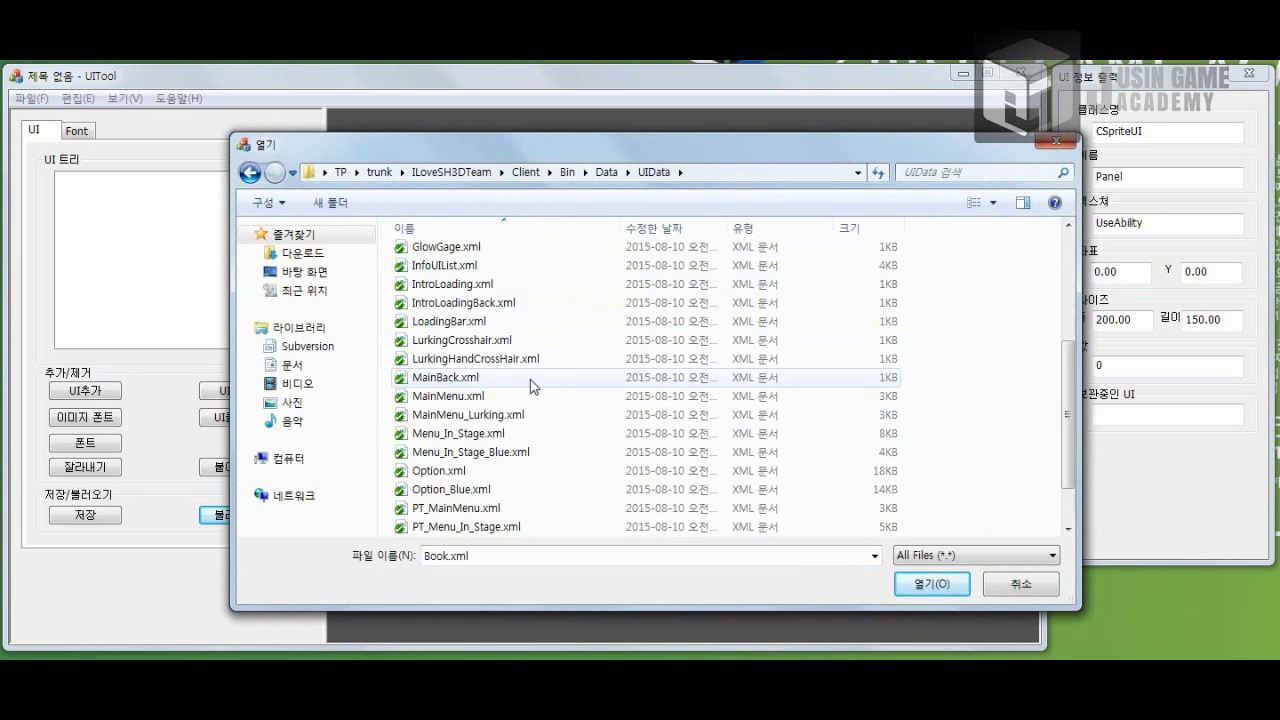
scroll(530, 379, "down", 1)
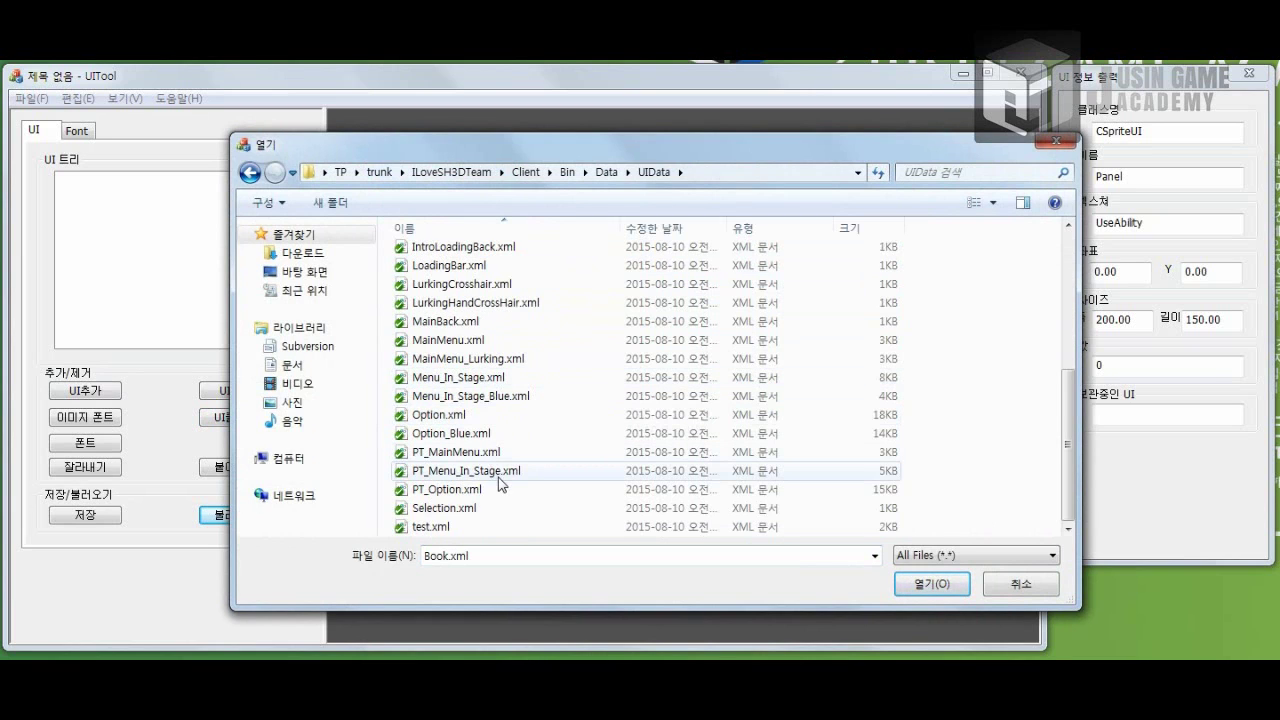
double_click(510, 340)
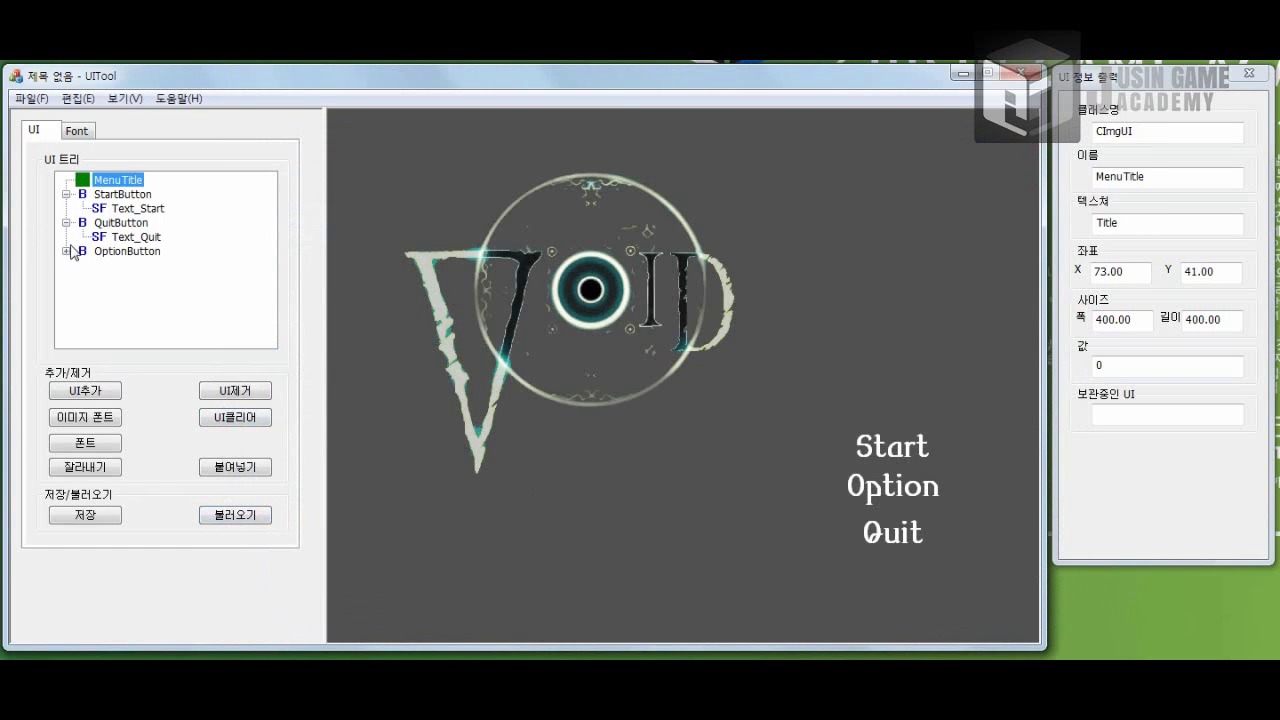
Step: Clear the loaded menu and switch to font editing, moving the font box information window beside the canvas
left_click(232, 418)
left_click(77, 135)
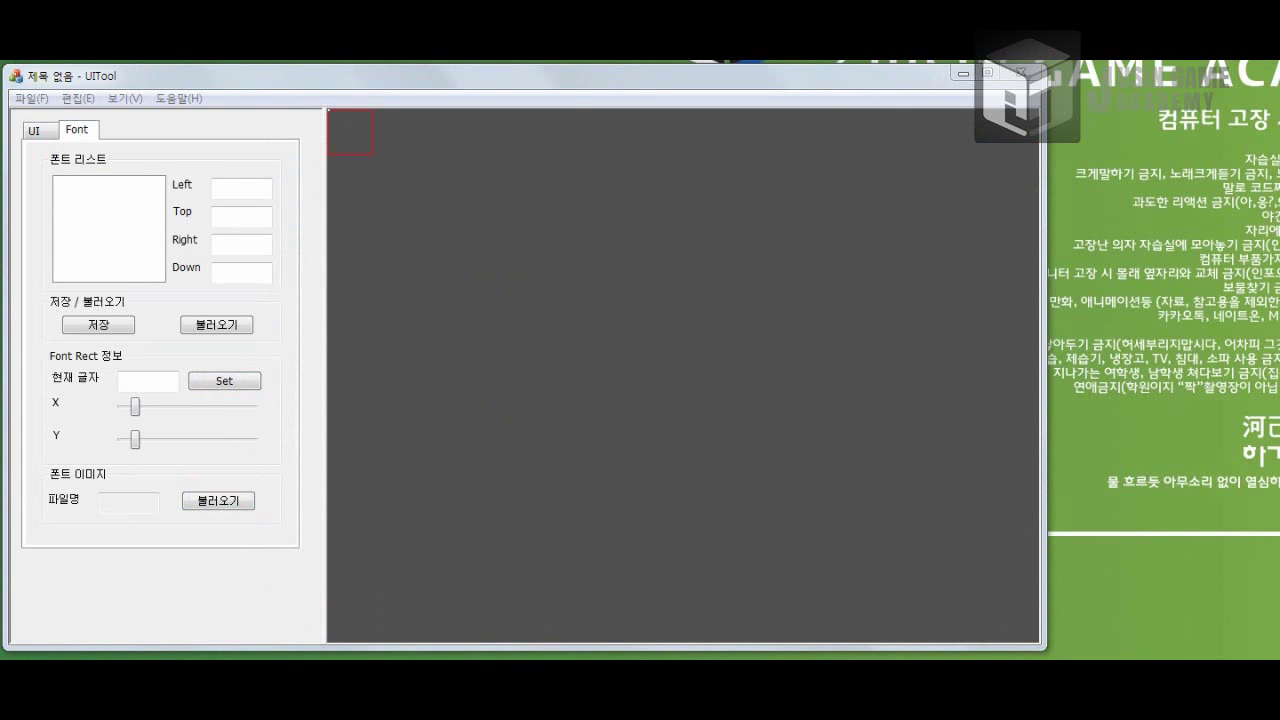
left_click_drag(1034, 128, 1220, 87)
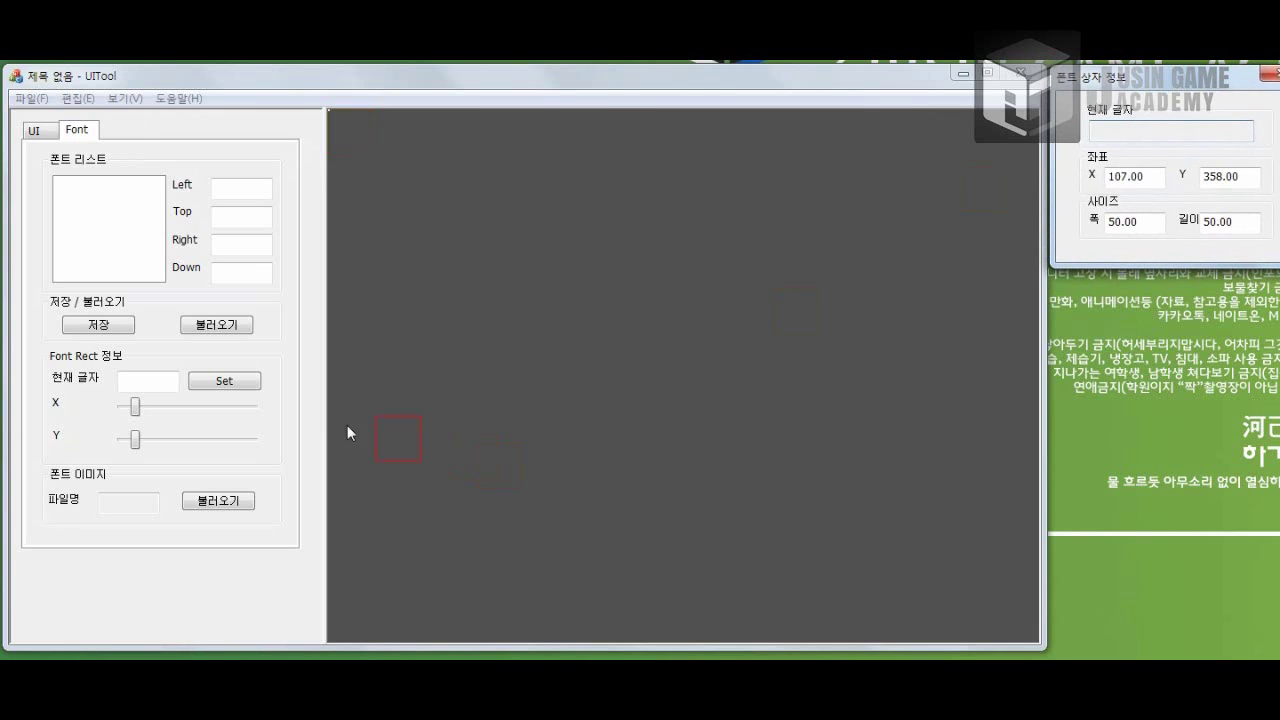
Step: Load the FontMorpheous PNG as the font image from the Asset Texture SingleTexture UI Font folder
left_click(212, 508)
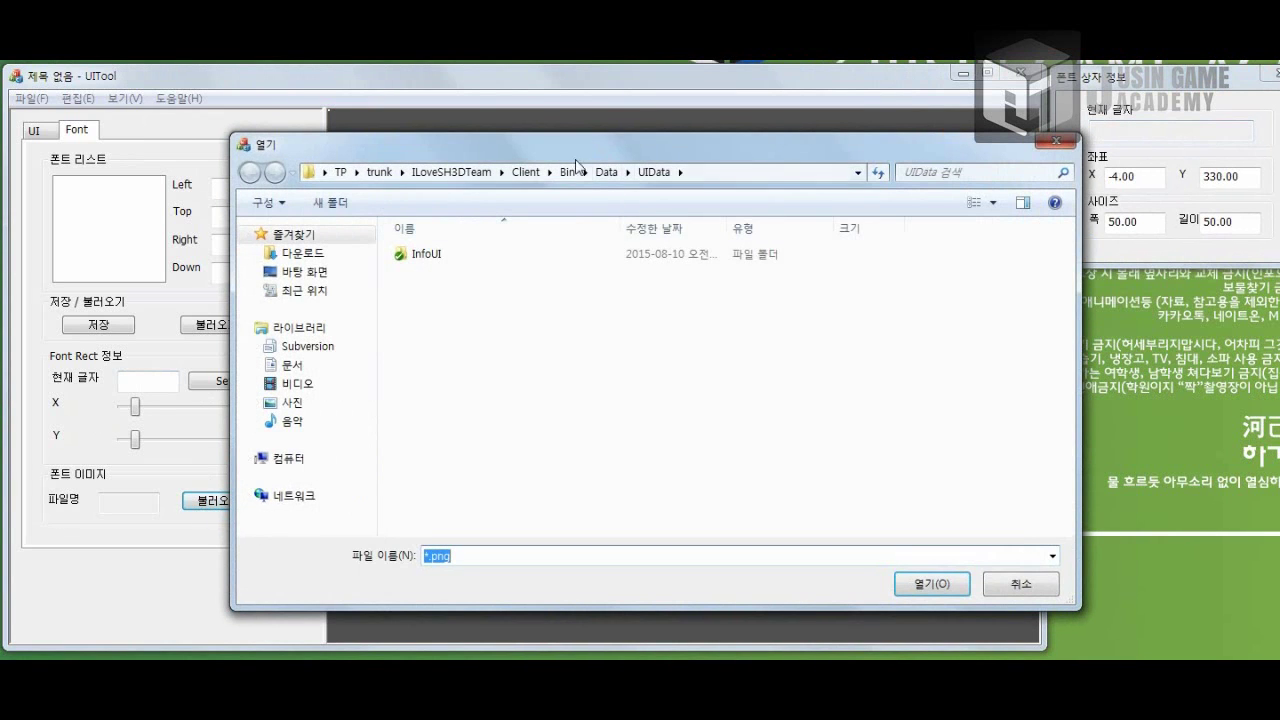
left_click(570, 172)
double_click(450, 253)
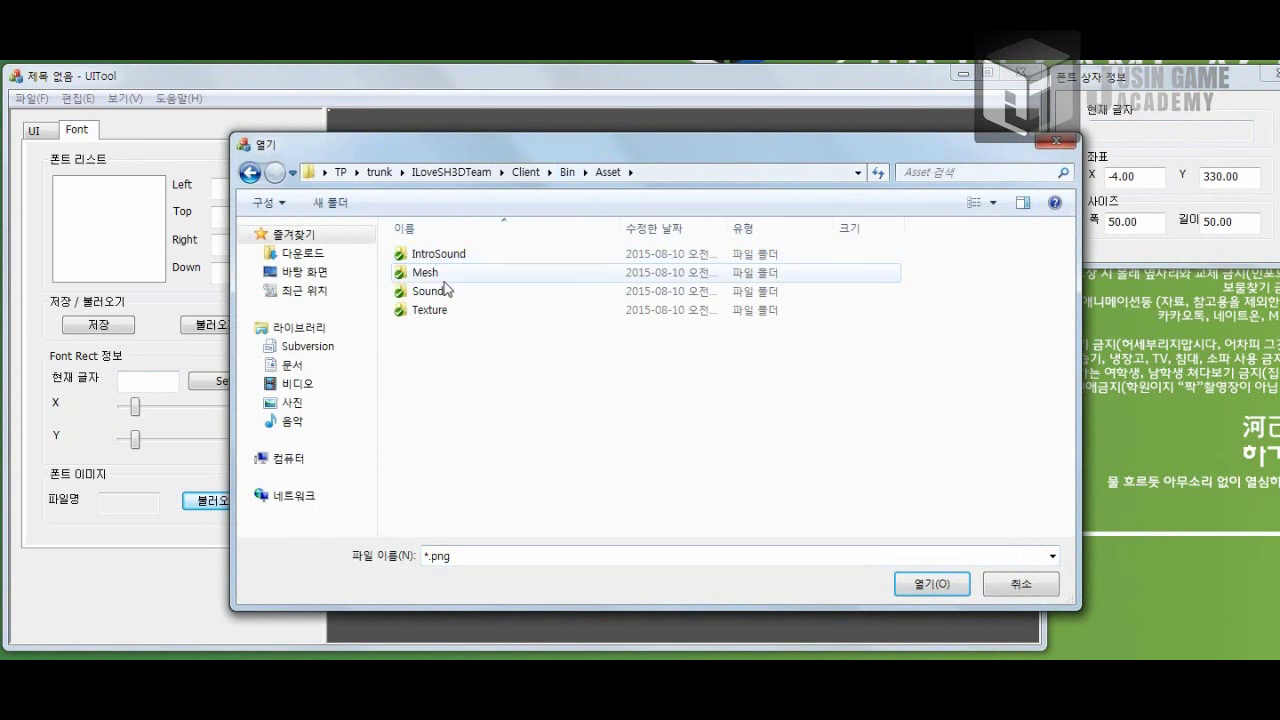
double_click(440, 309)
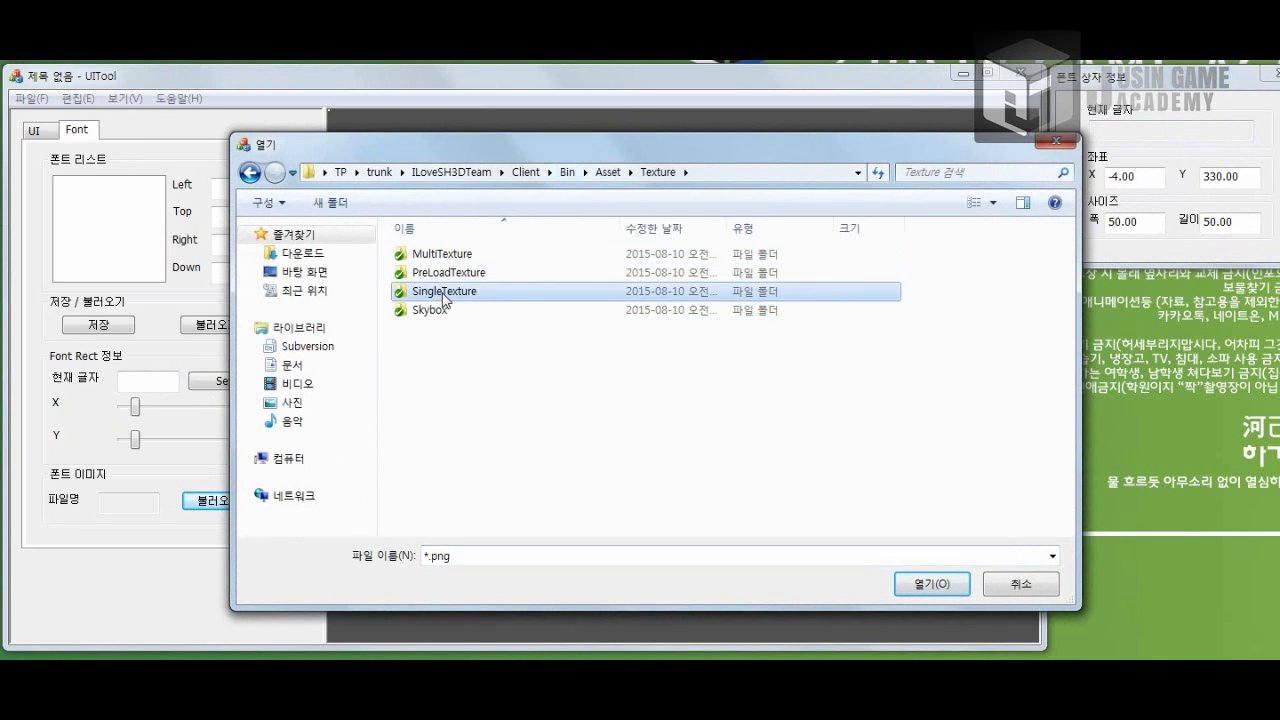
double_click(432, 291)
double_click(426, 312)
double_click(625, 270)
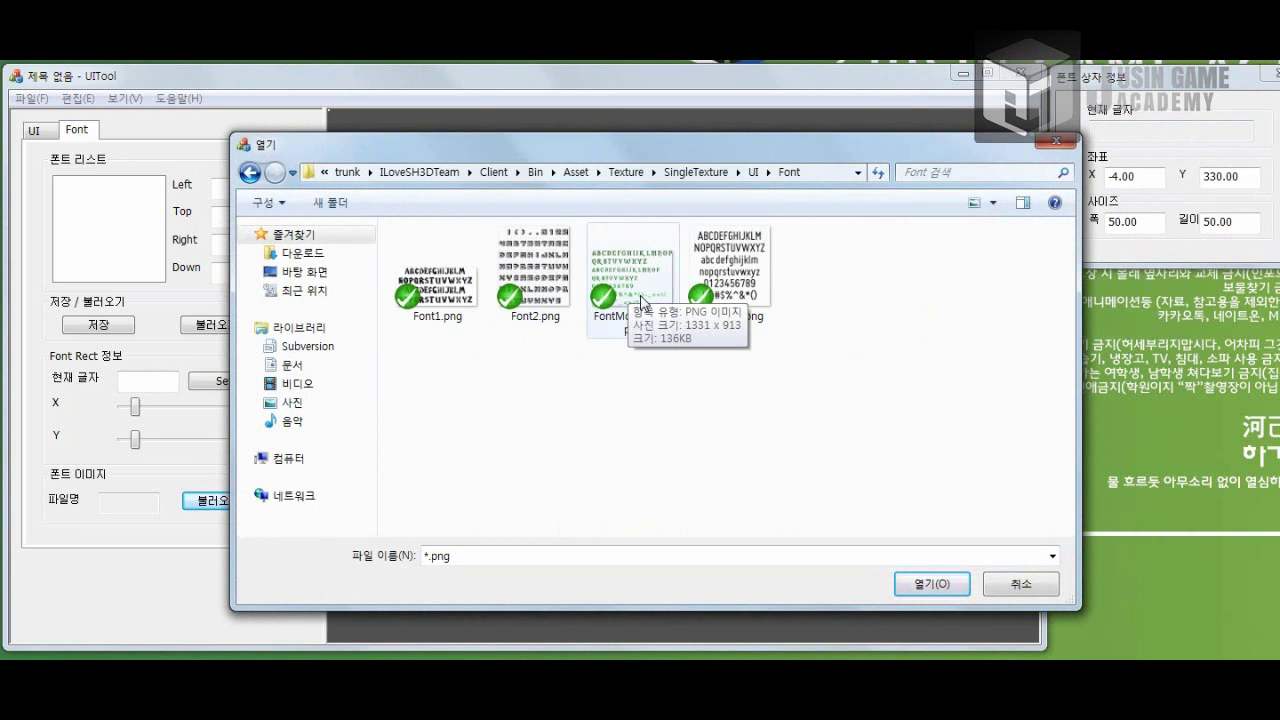
double_click(641, 300)
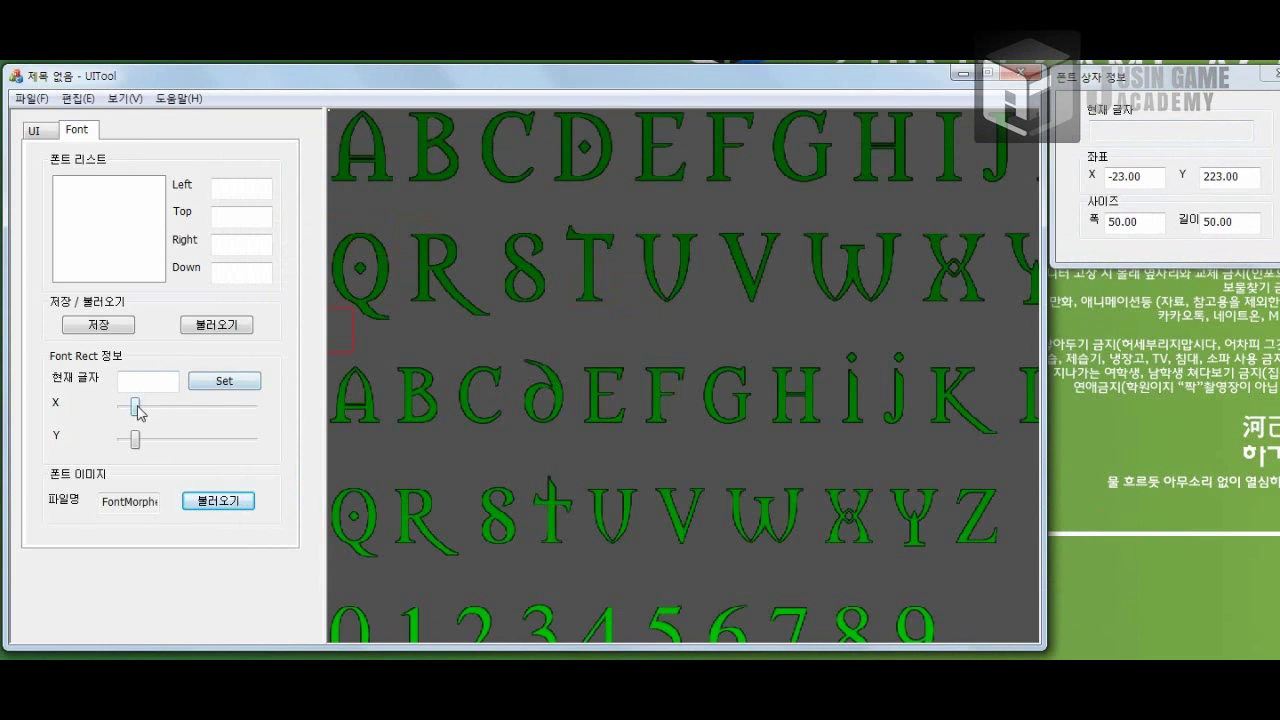
Step: Size the font box to 71 by 84 and register the capital letter A in the font list
left_click_drag(135, 408, 149, 443)
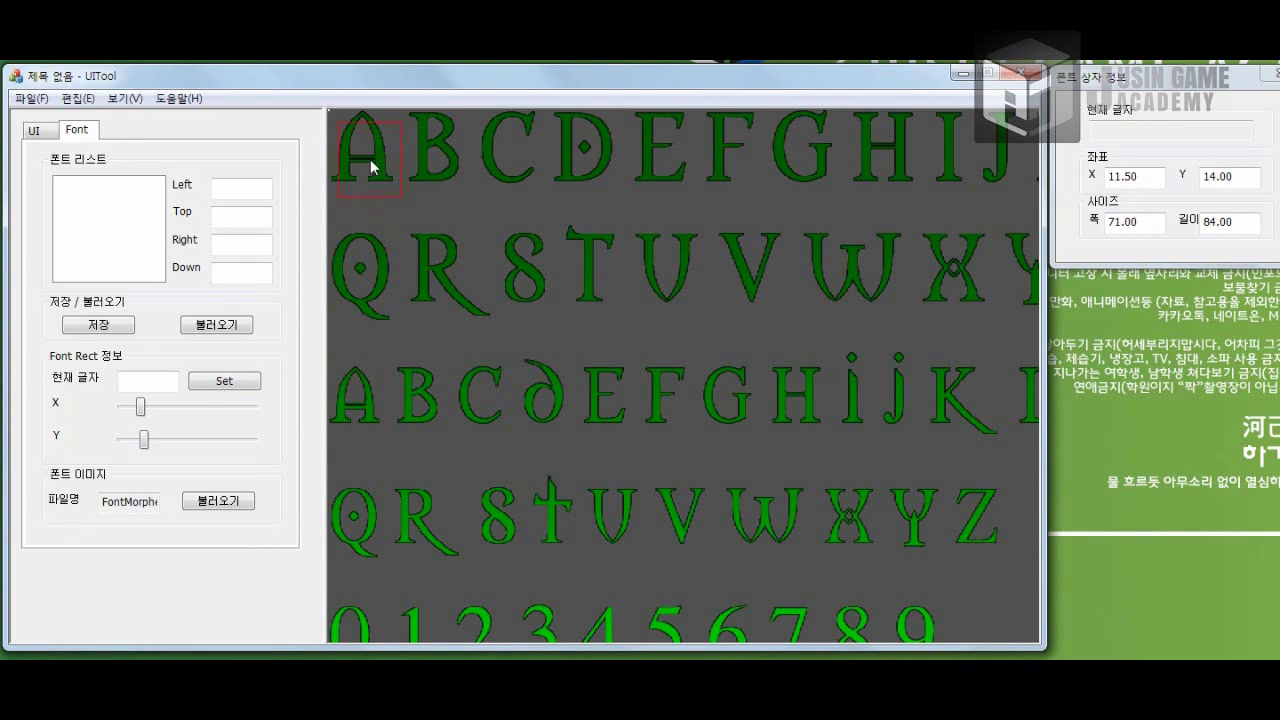
left_click(225, 381)
left_click(363, 147)
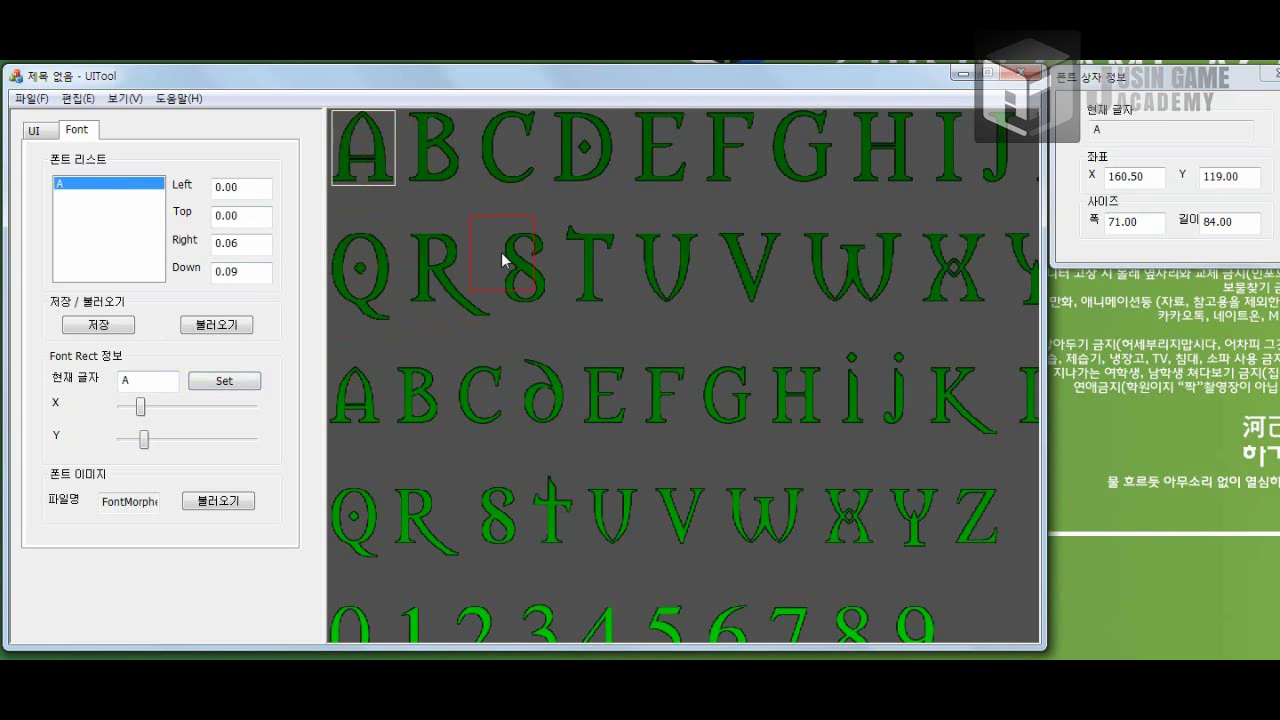
Step: Return to UI editing and start an image font using FontMorpheous.xml from the Data FotData folder
left_click(37, 131)
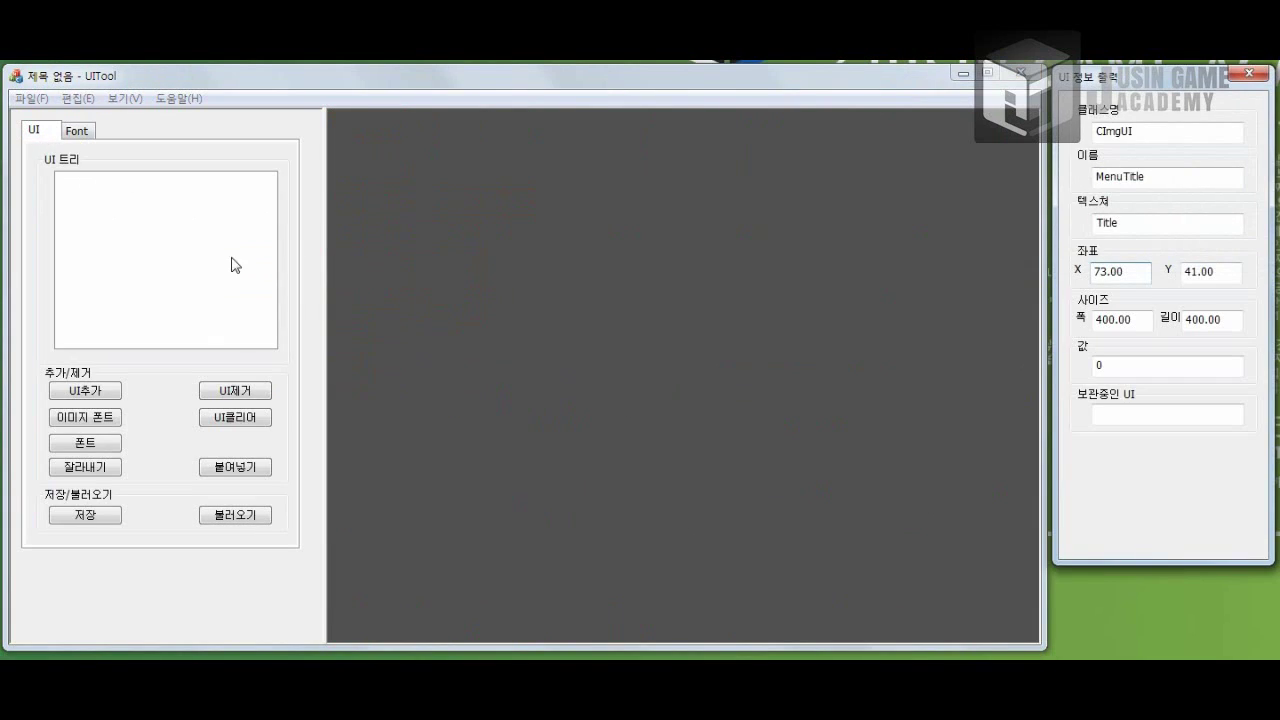
left_click(85, 417)
left_click(218, 166)
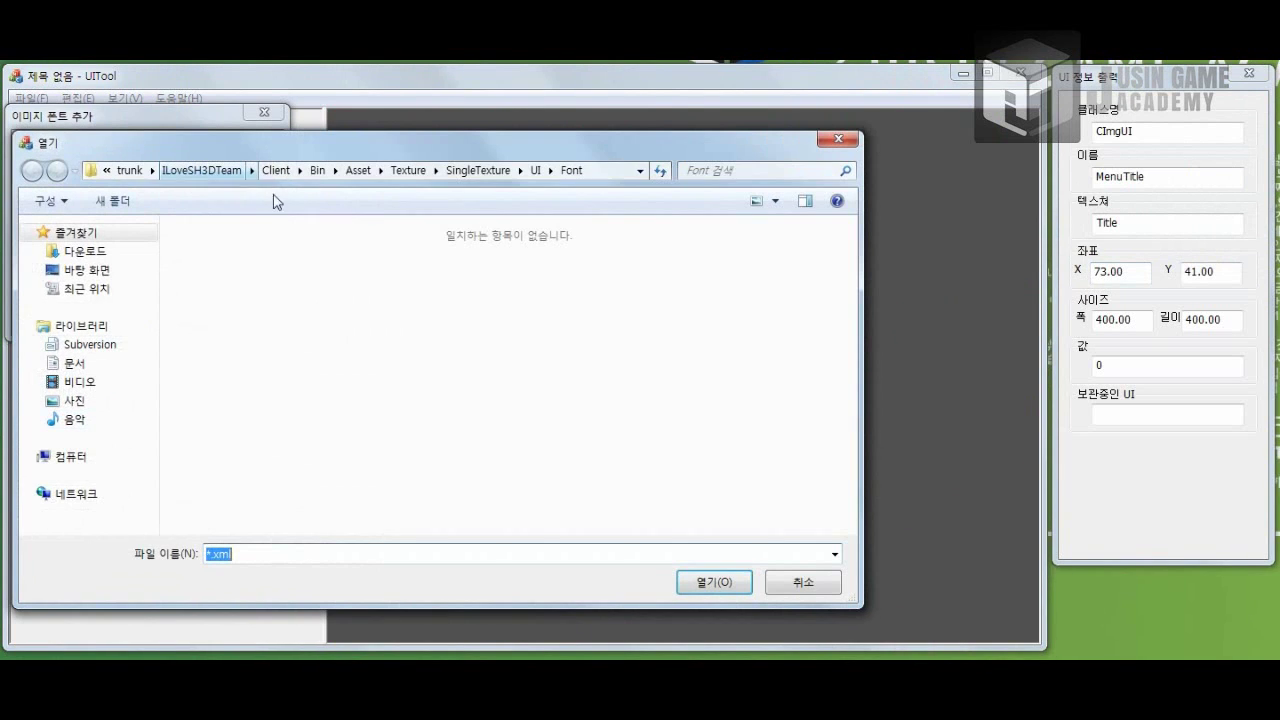
left_click(318, 170)
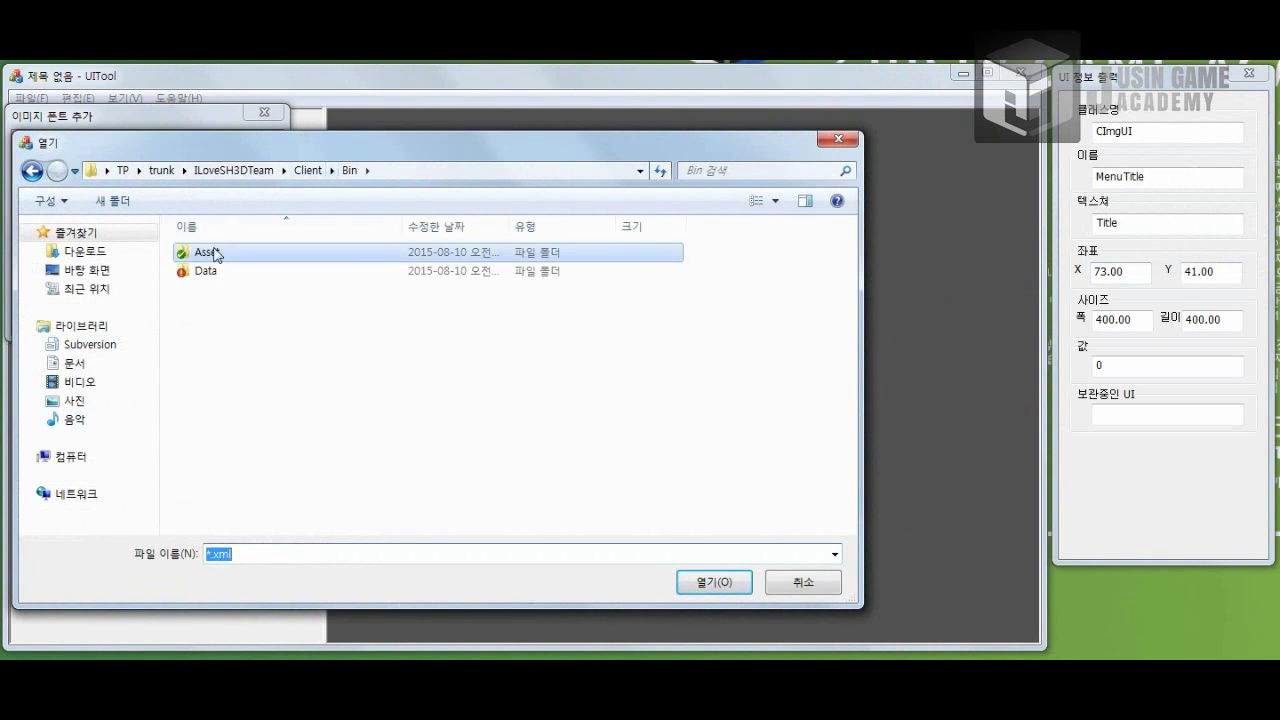
left_click(216, 274)
double_click(217, 276)
double_click(214, 306)
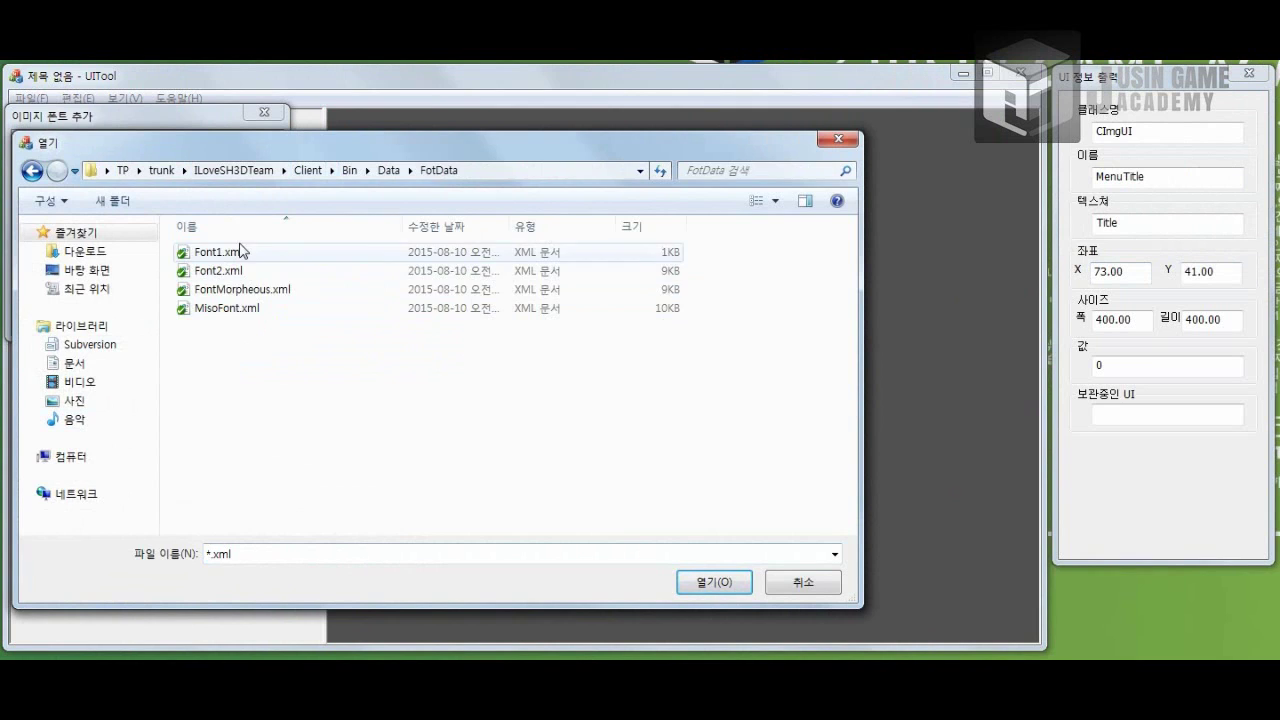
double_click(258, 292)
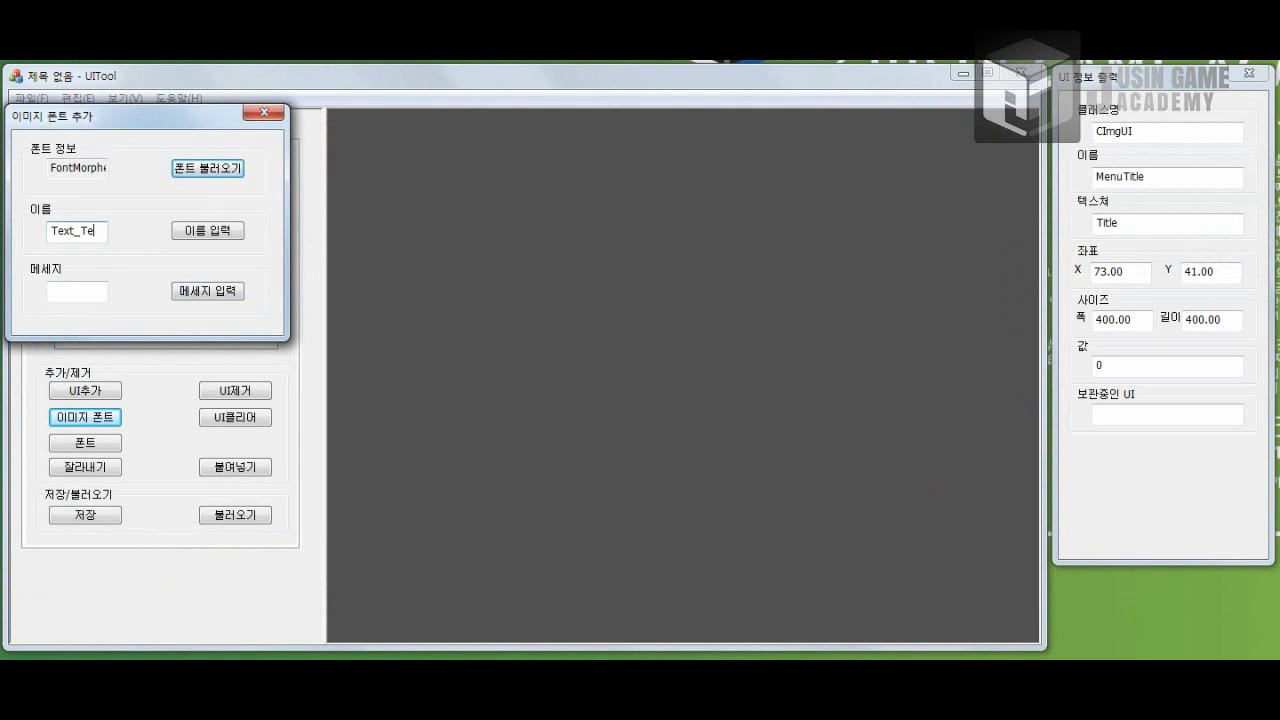
Step: Name the image font Text_Test, set its message to Test, and move it to about X 214, Y 82
left_click(214, 232)
left_click(63, 294)
left_click(200, 291)
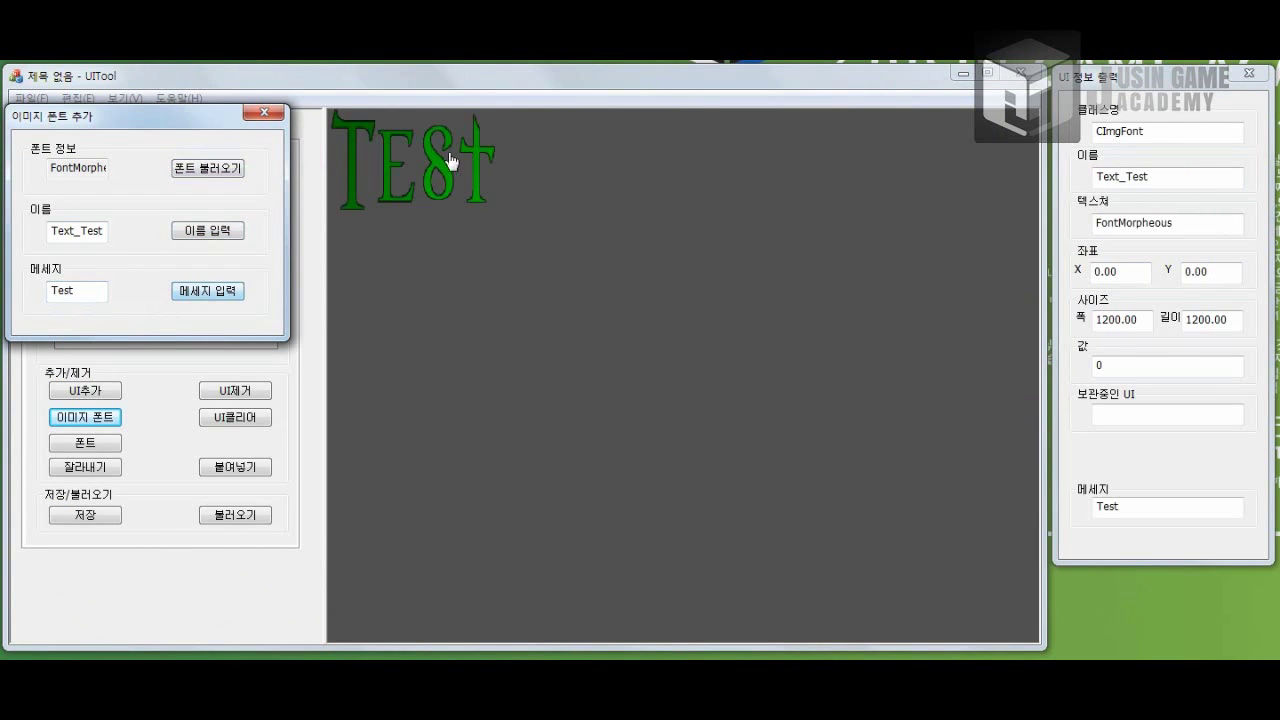
left_click_drag(449, 160, 623, 260)
left_click(264, 112)
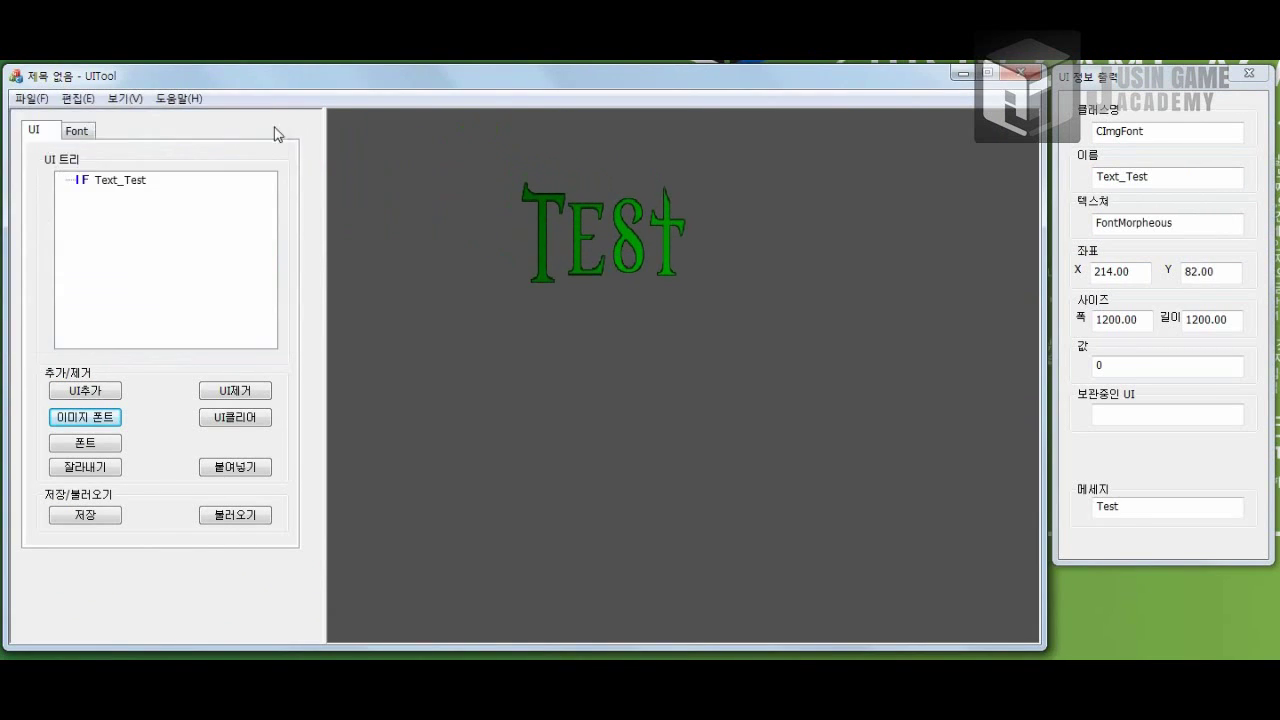
Step: Clear the canvas and load the saved layout Option.xml from the Data UIData folder
left_click(247, 422)
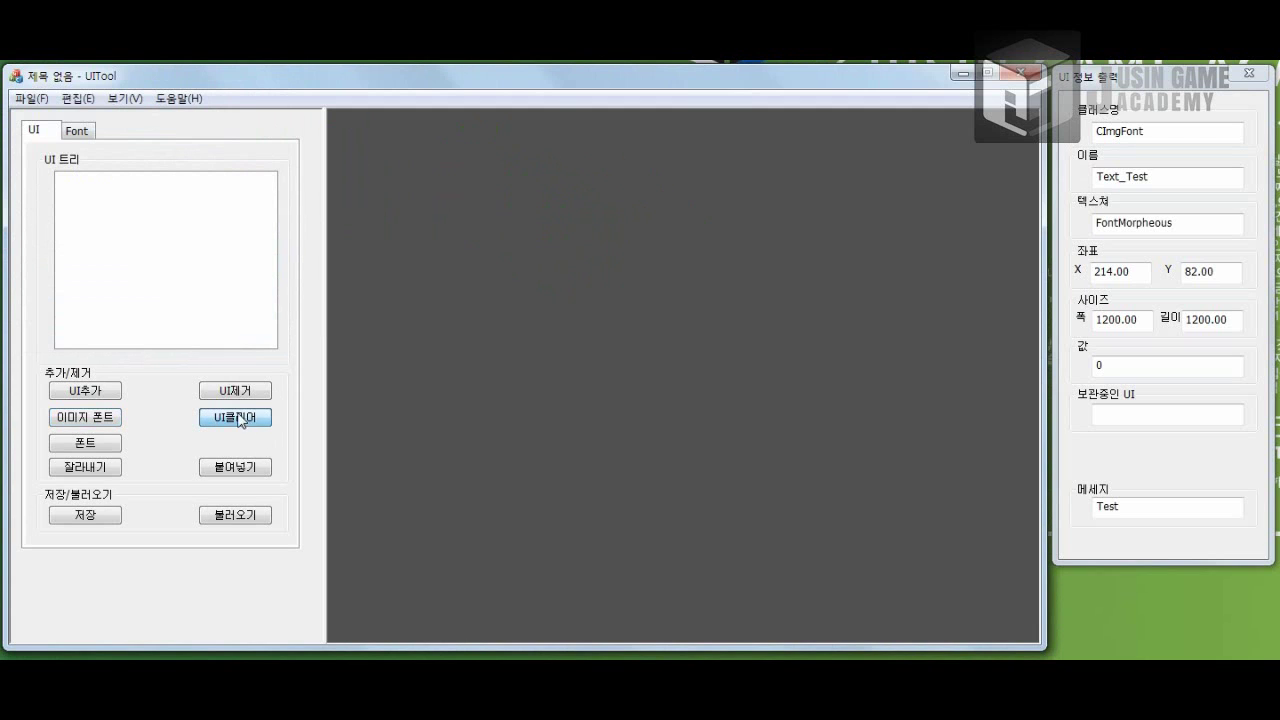
left_click(254, 514)
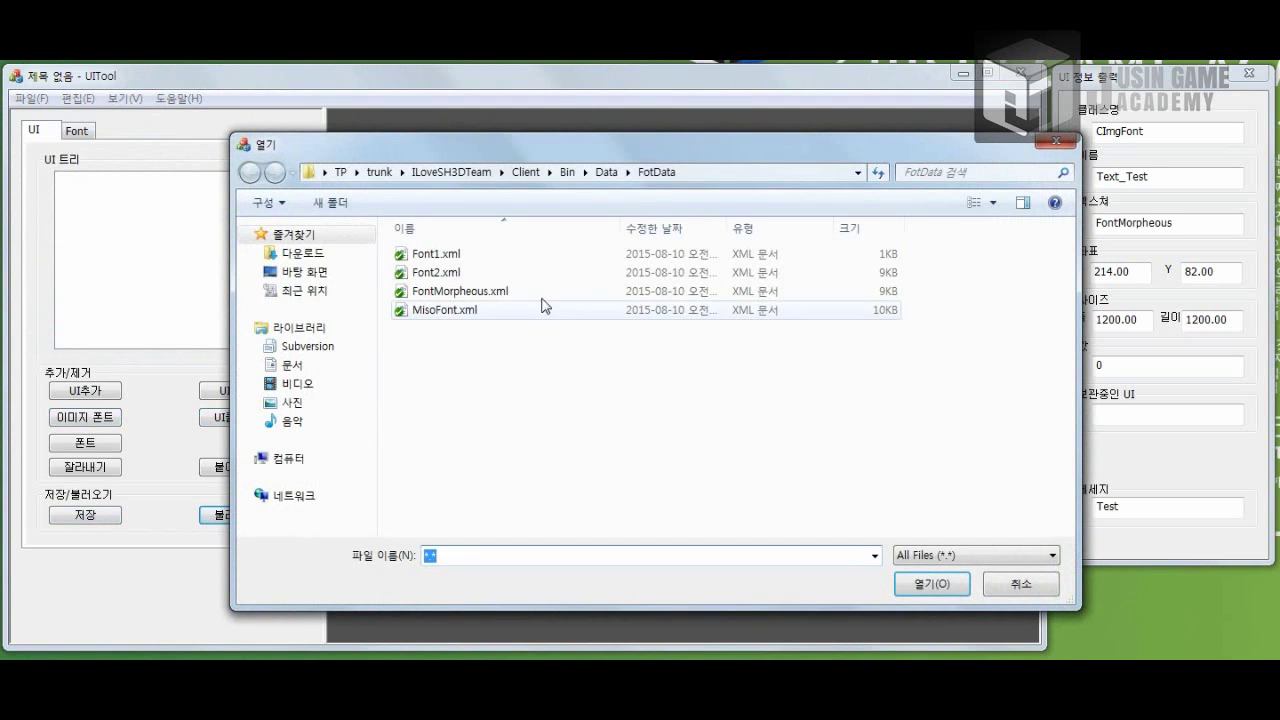
left_click(612, 174)
double_click(572, 383)
left_click(585, 412)
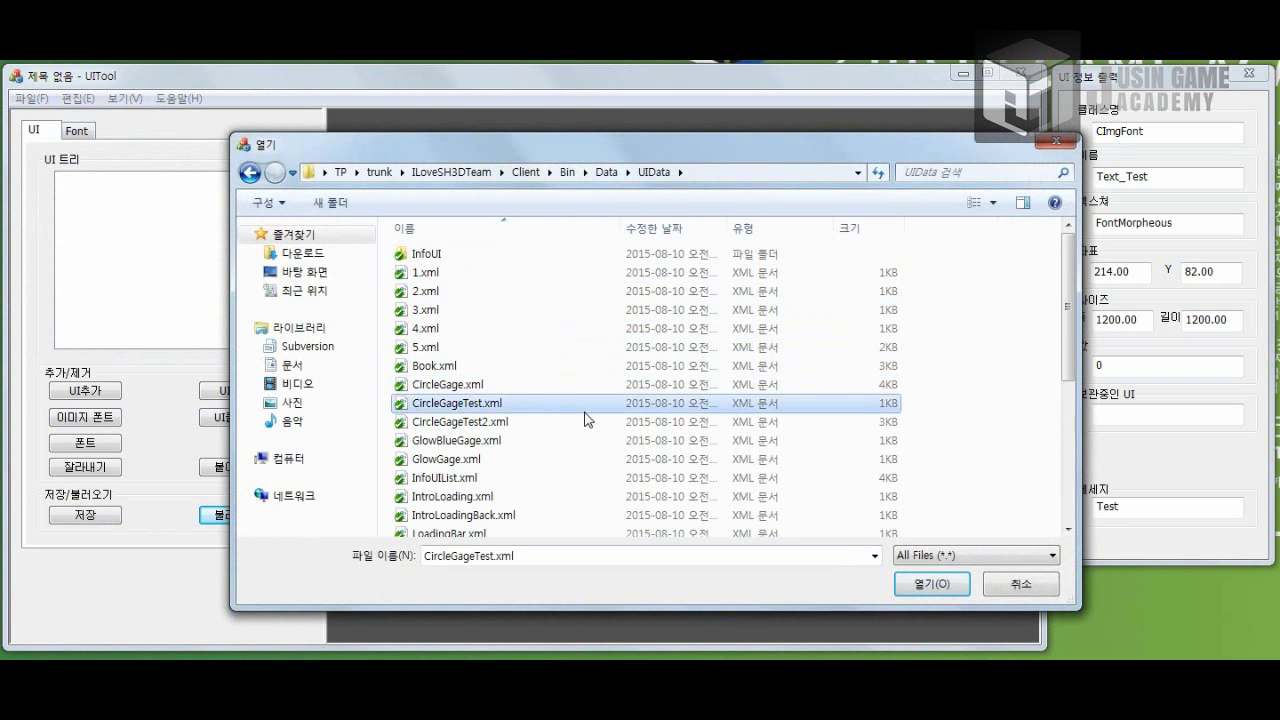
scroll(586, 420, "down", 3)
scroll(528, 446, "down", 1)
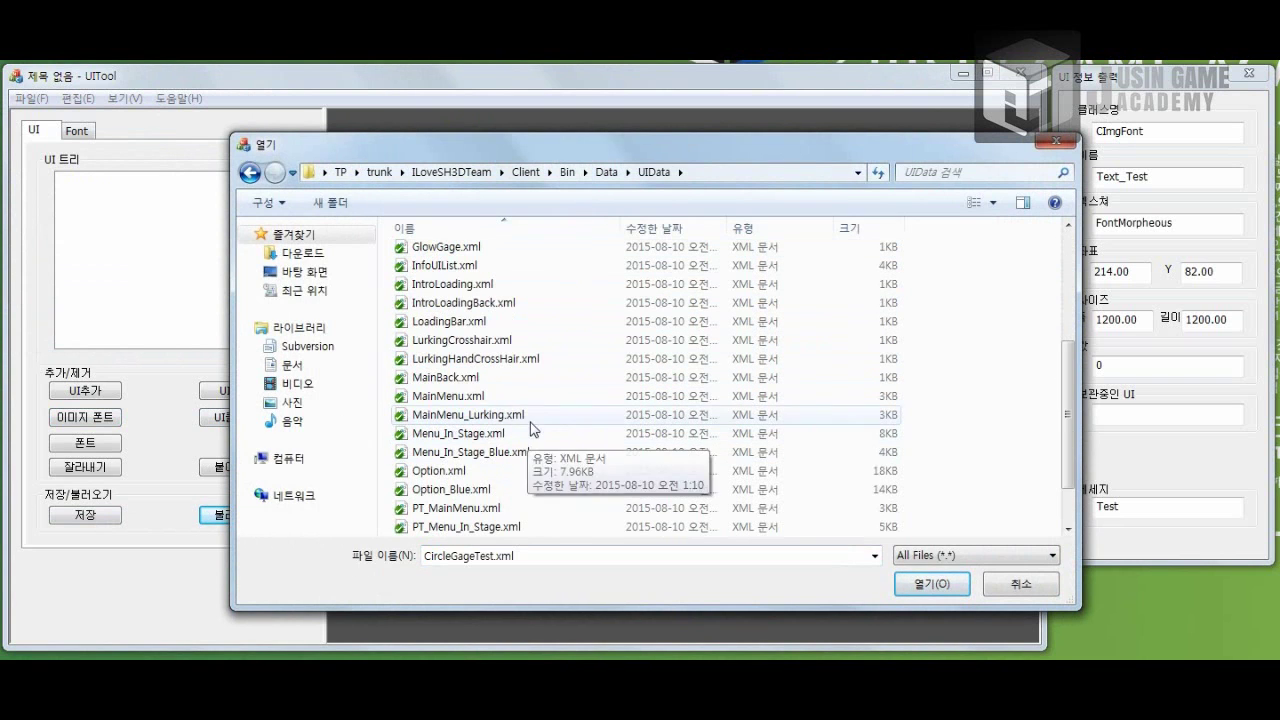
double_click(445, 471)
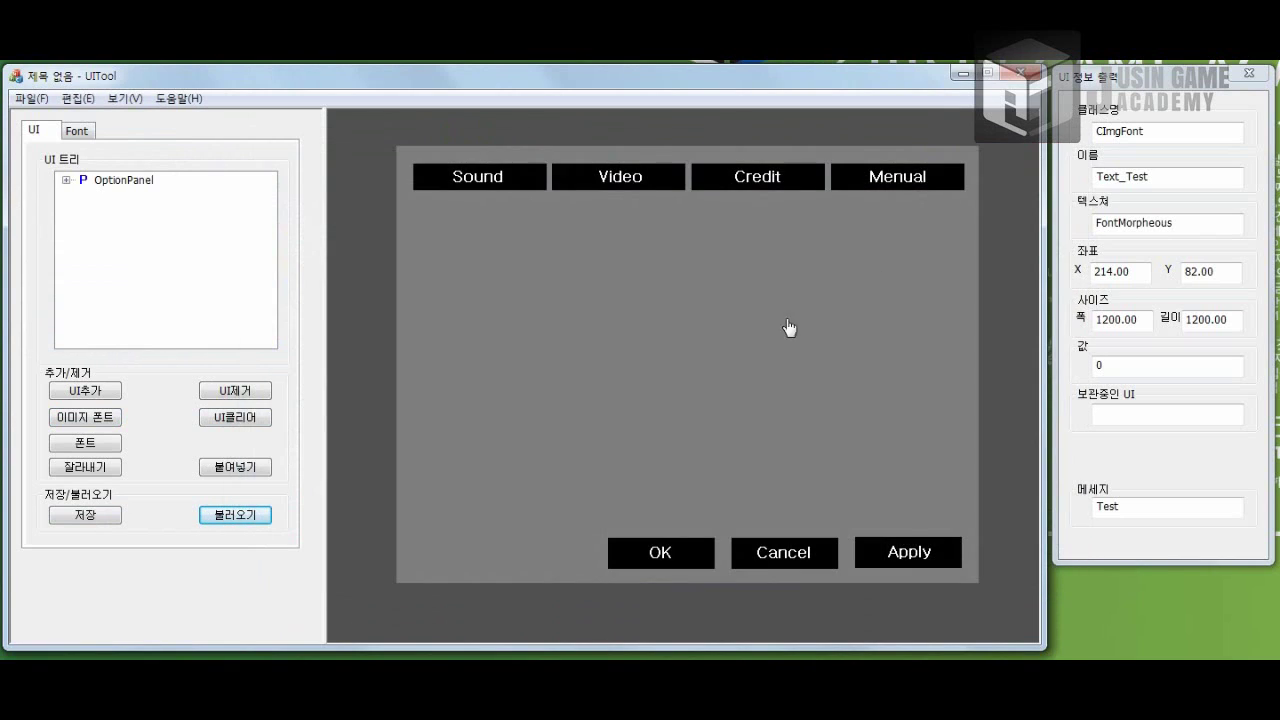
Step: Preview the option panel's Sound, Video, Credit and Menual tabs on the canvas
left_click(537, 190)
left_click(570, 190)
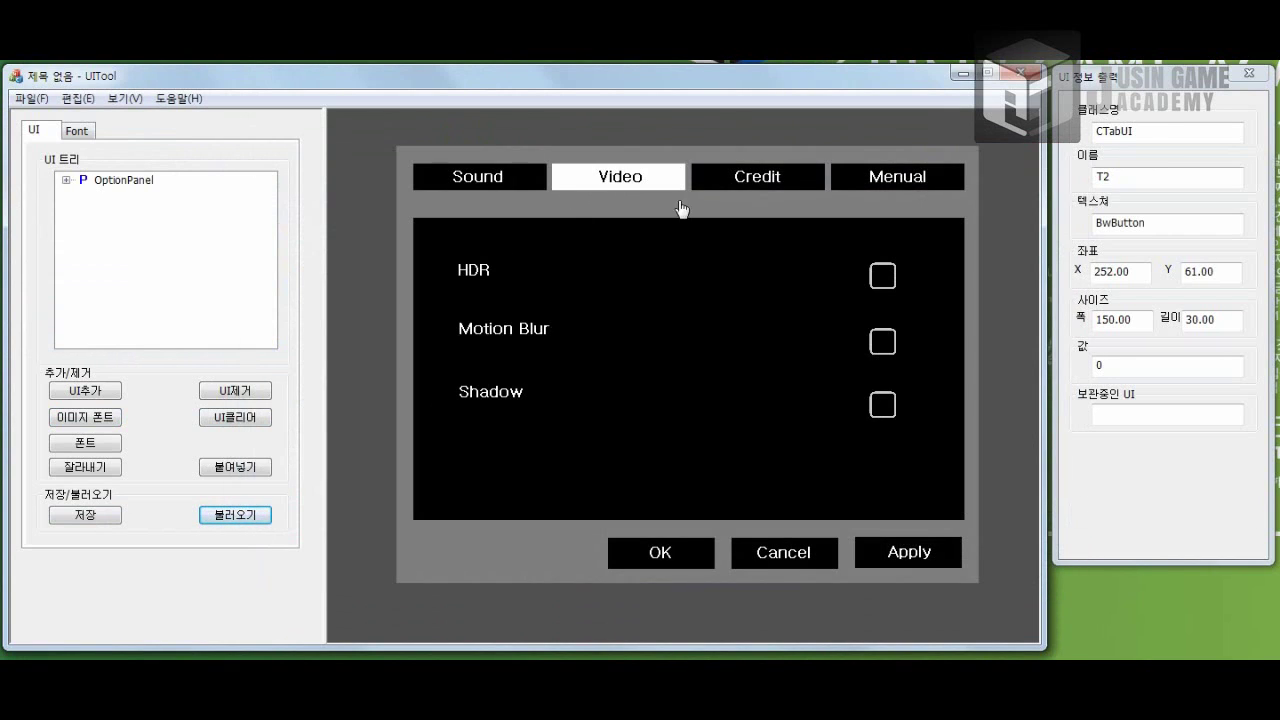
left_click(707, 194)
left_click(845, 194)
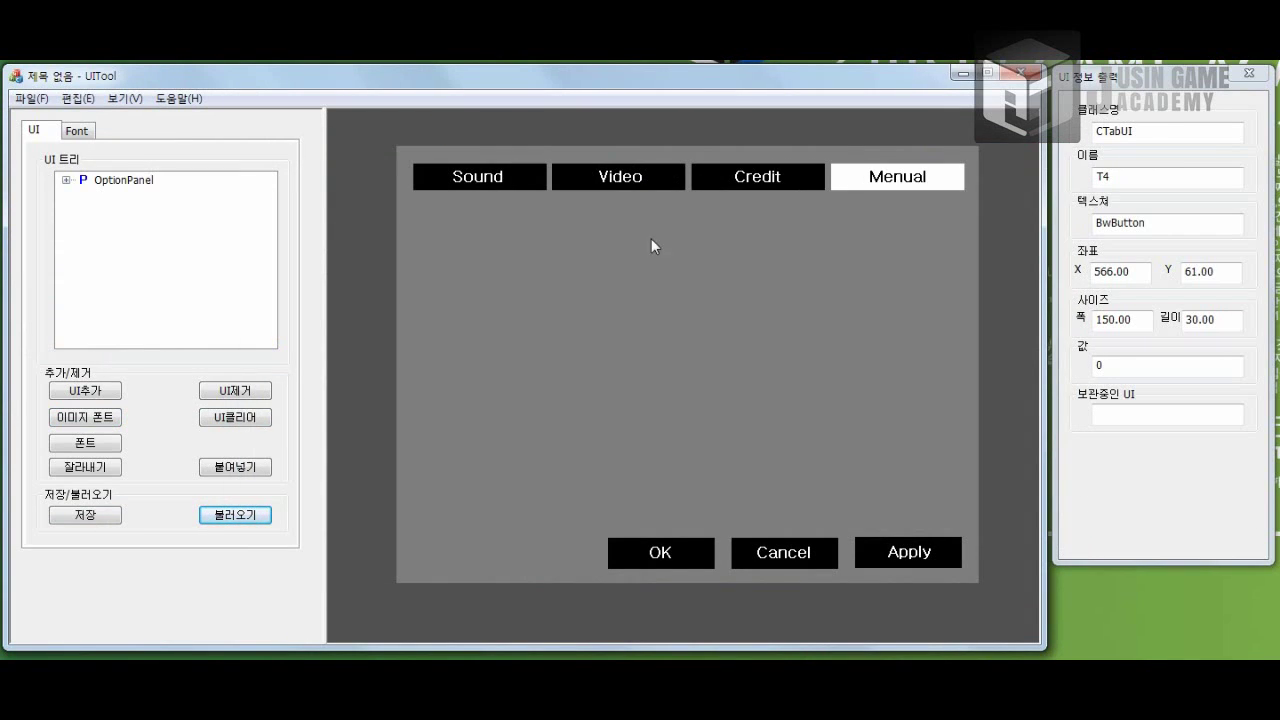
Step: Expand the OptionPanel hierarchy in the UI tree to examine its buttons, tabs and their child elements
left_click(65, 181)
left_click(83, 237)
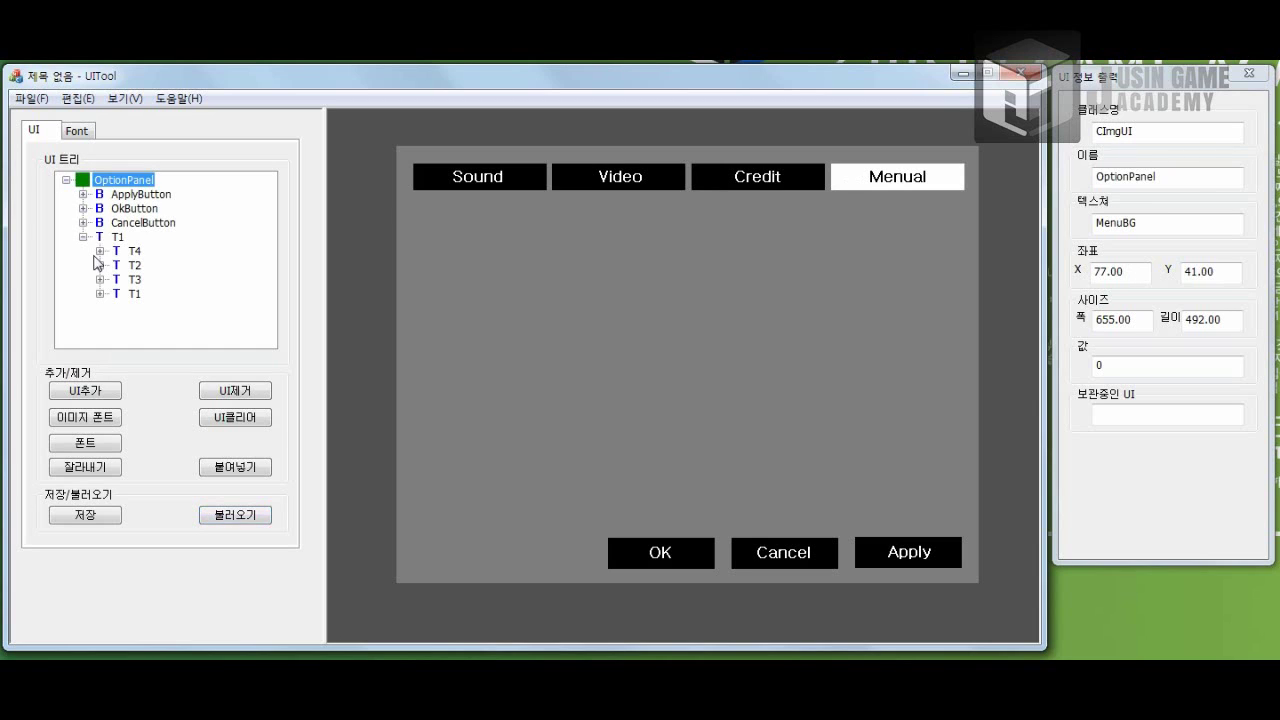
left_click(83, 222)
left_click(83, 208)
left_click(83, 194)
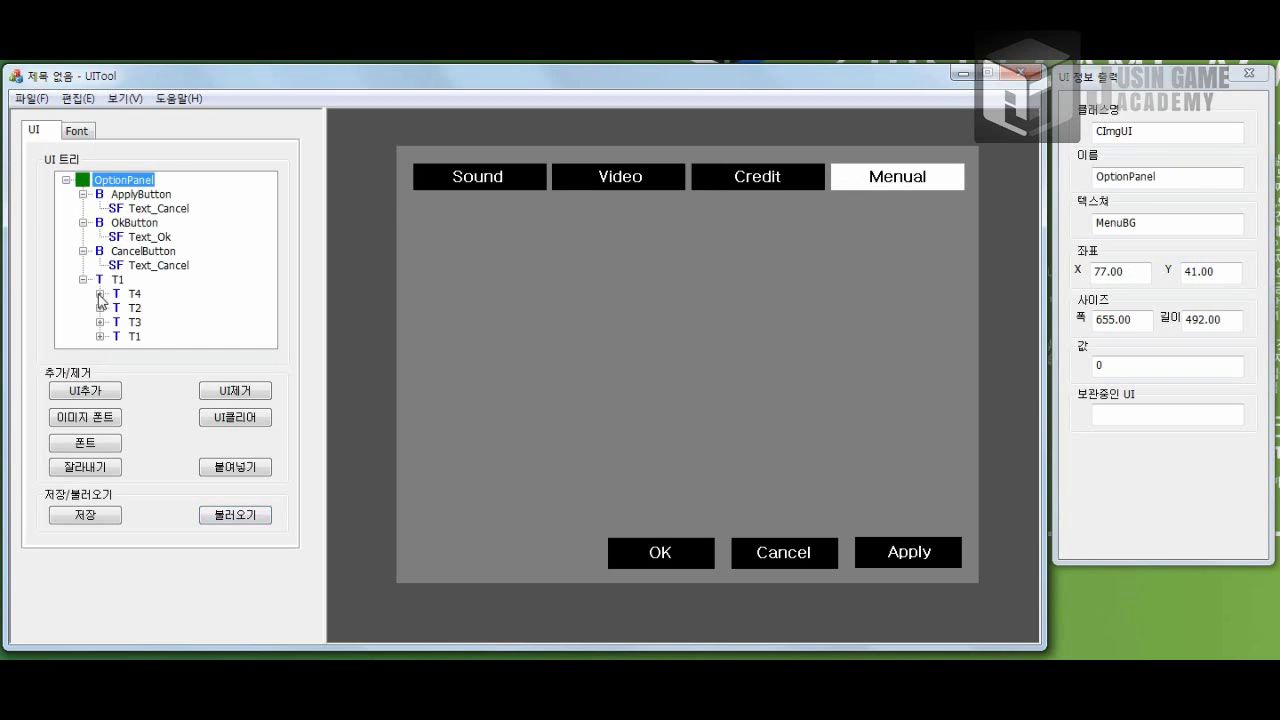
left_click(99, 294)
left_click(115, 321)
left_click(122, 343)
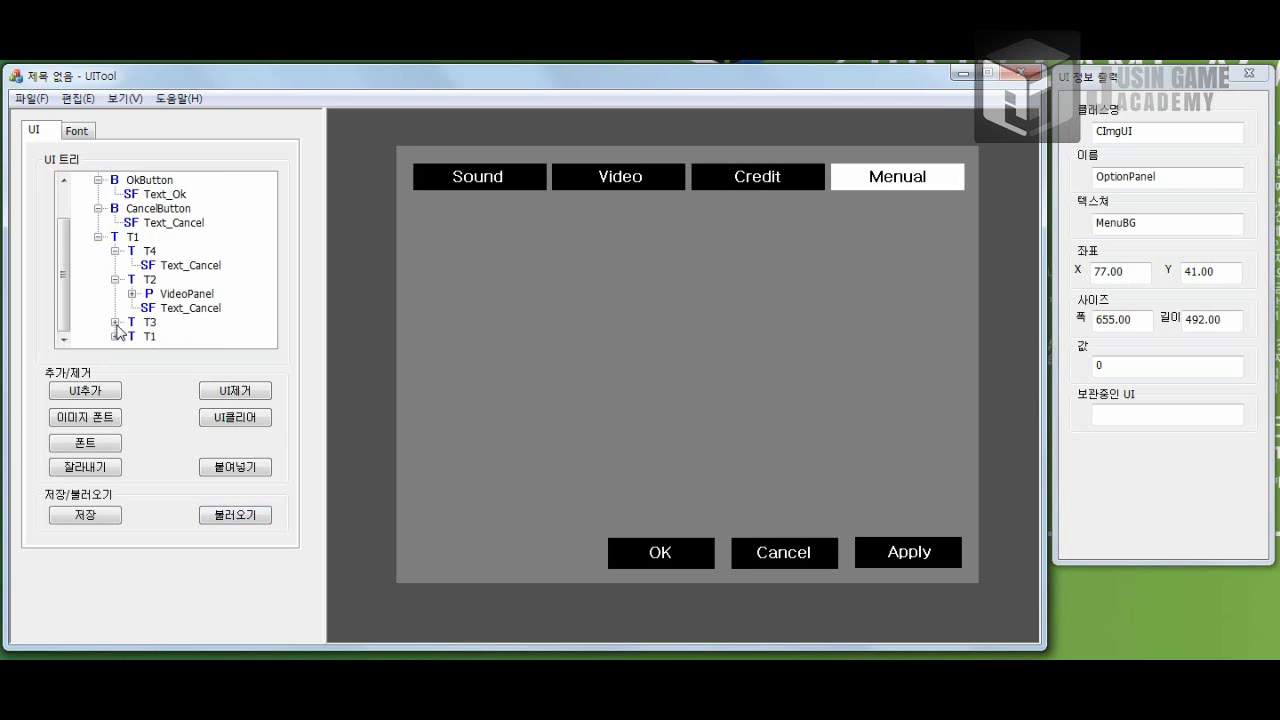
left_click(115, 322)
left_click(118, 347)
left_click(115, 336)
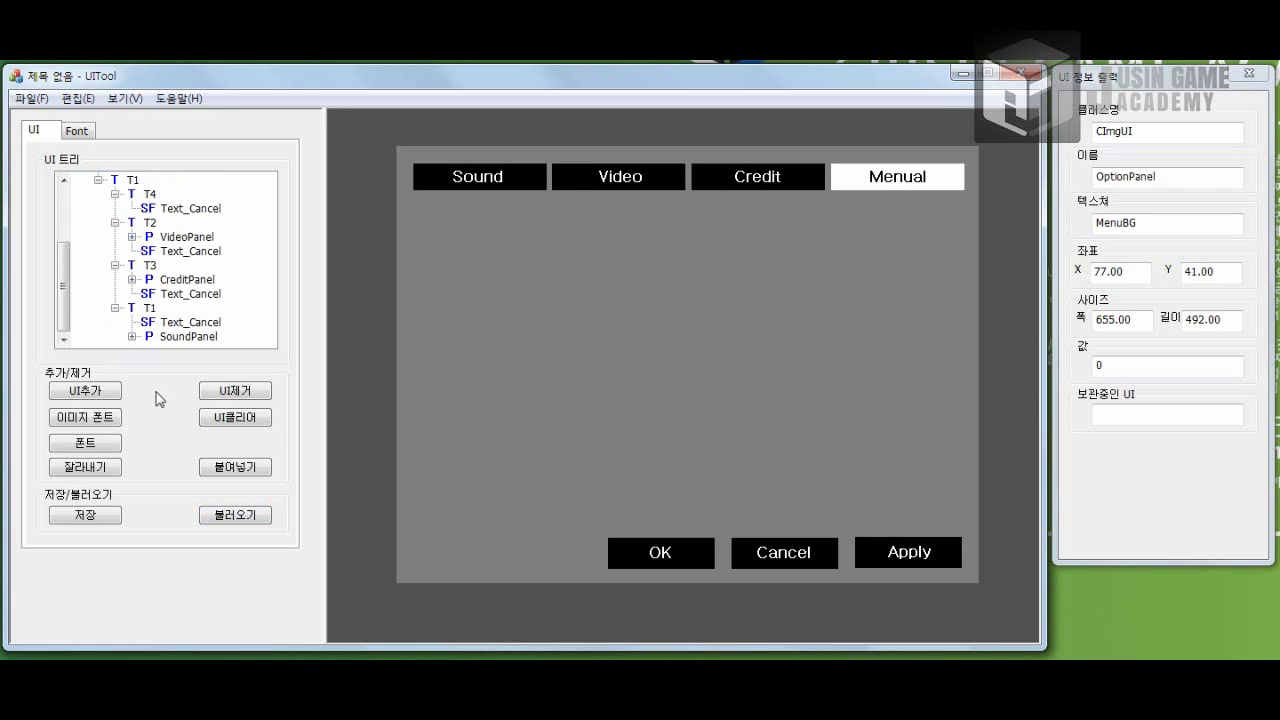
Step: Clear the option layout and load CircleGage.xml from the UIData folder
left_click(210, 418)
left_click(240, 516)
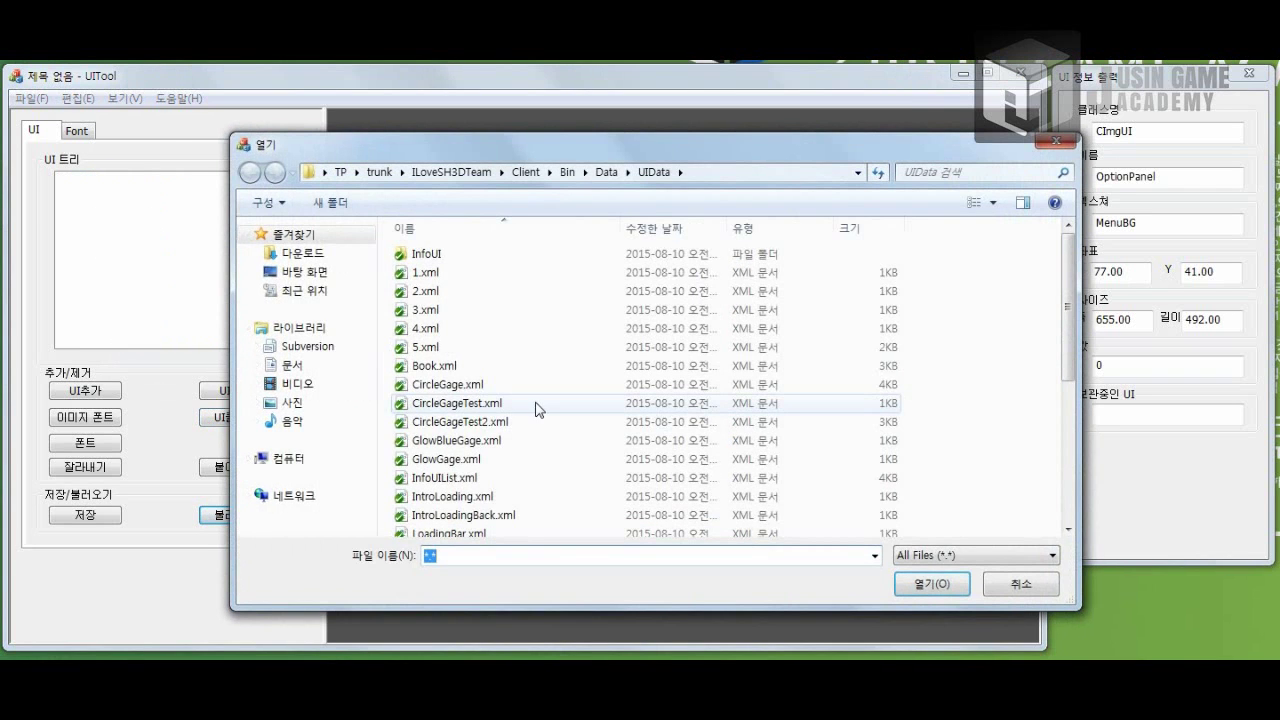
left_click(500, 384)
double_click(500, 384)
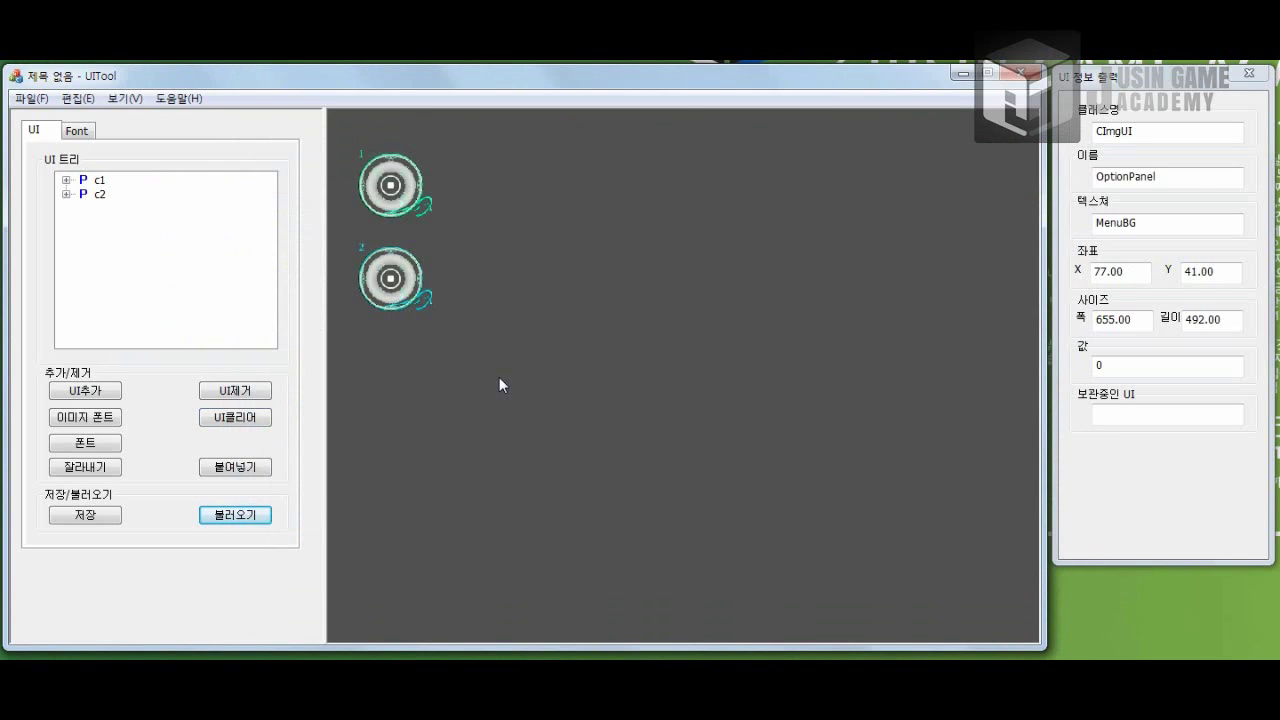
Step: Expand c1 and c2 in the UI tree to inspect their children, and clear the canvas
left_click(66, 180)
left_click(66, 237)
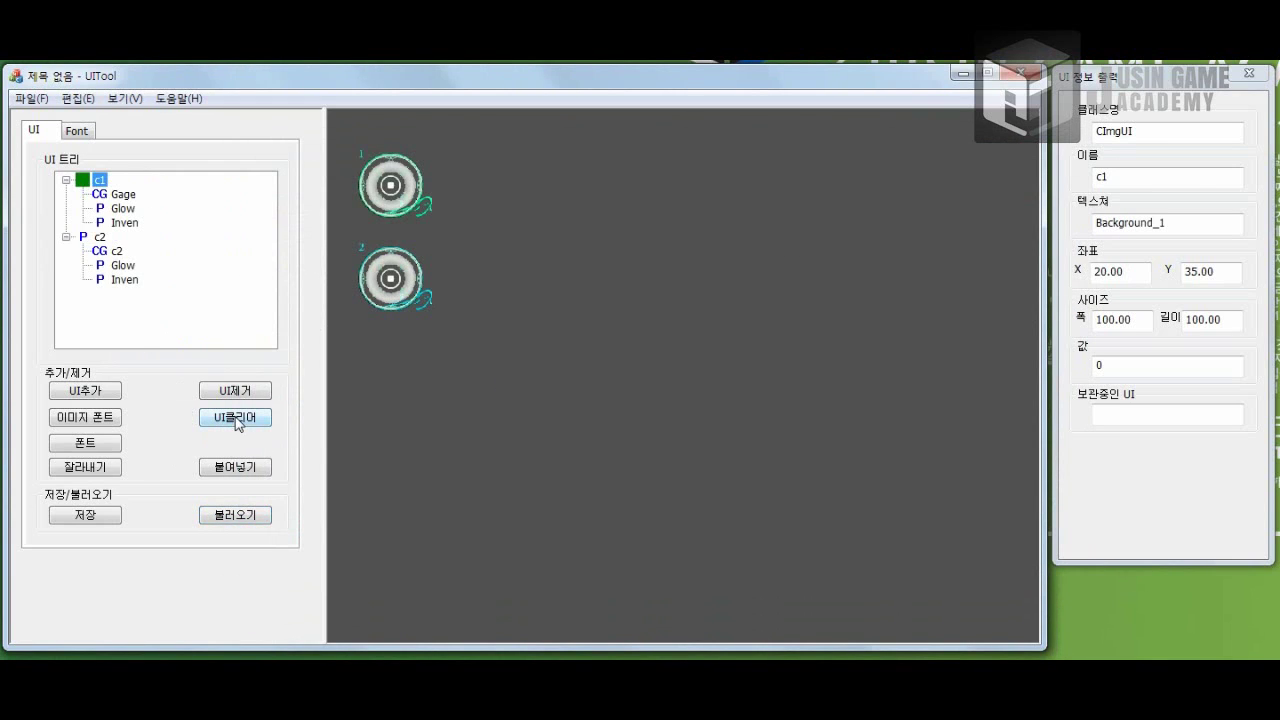
left_click(236, 418)
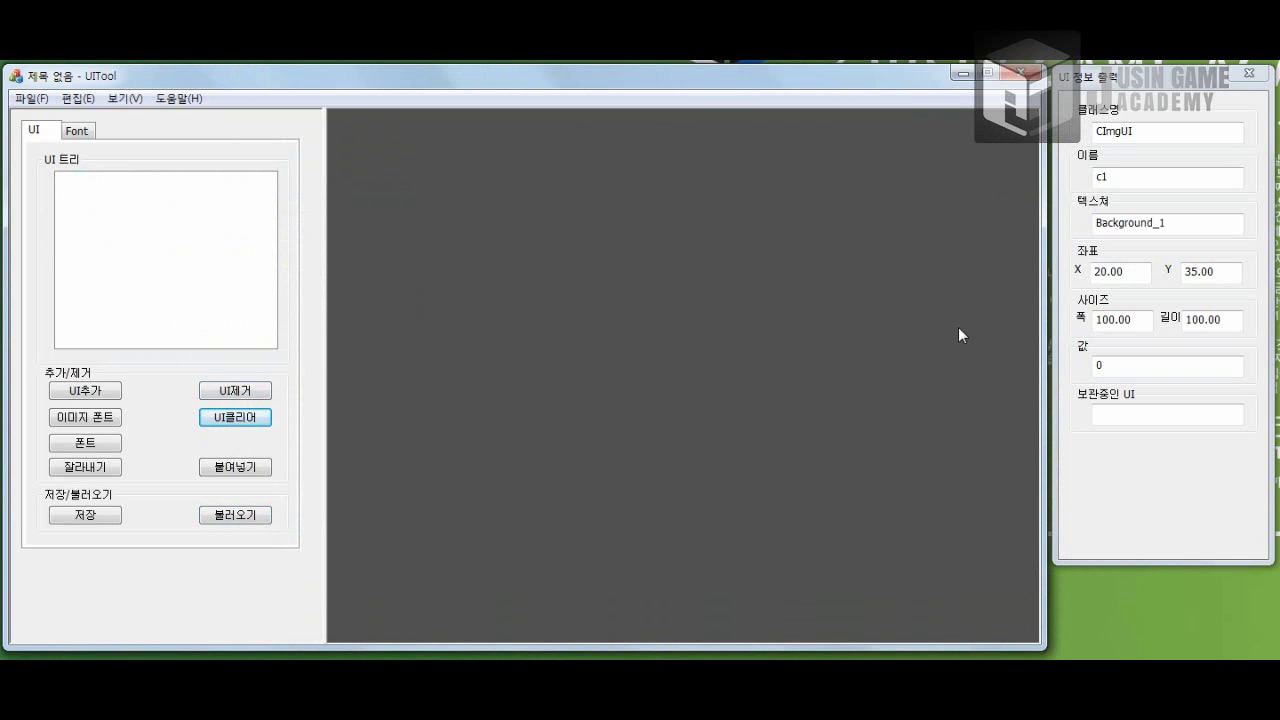